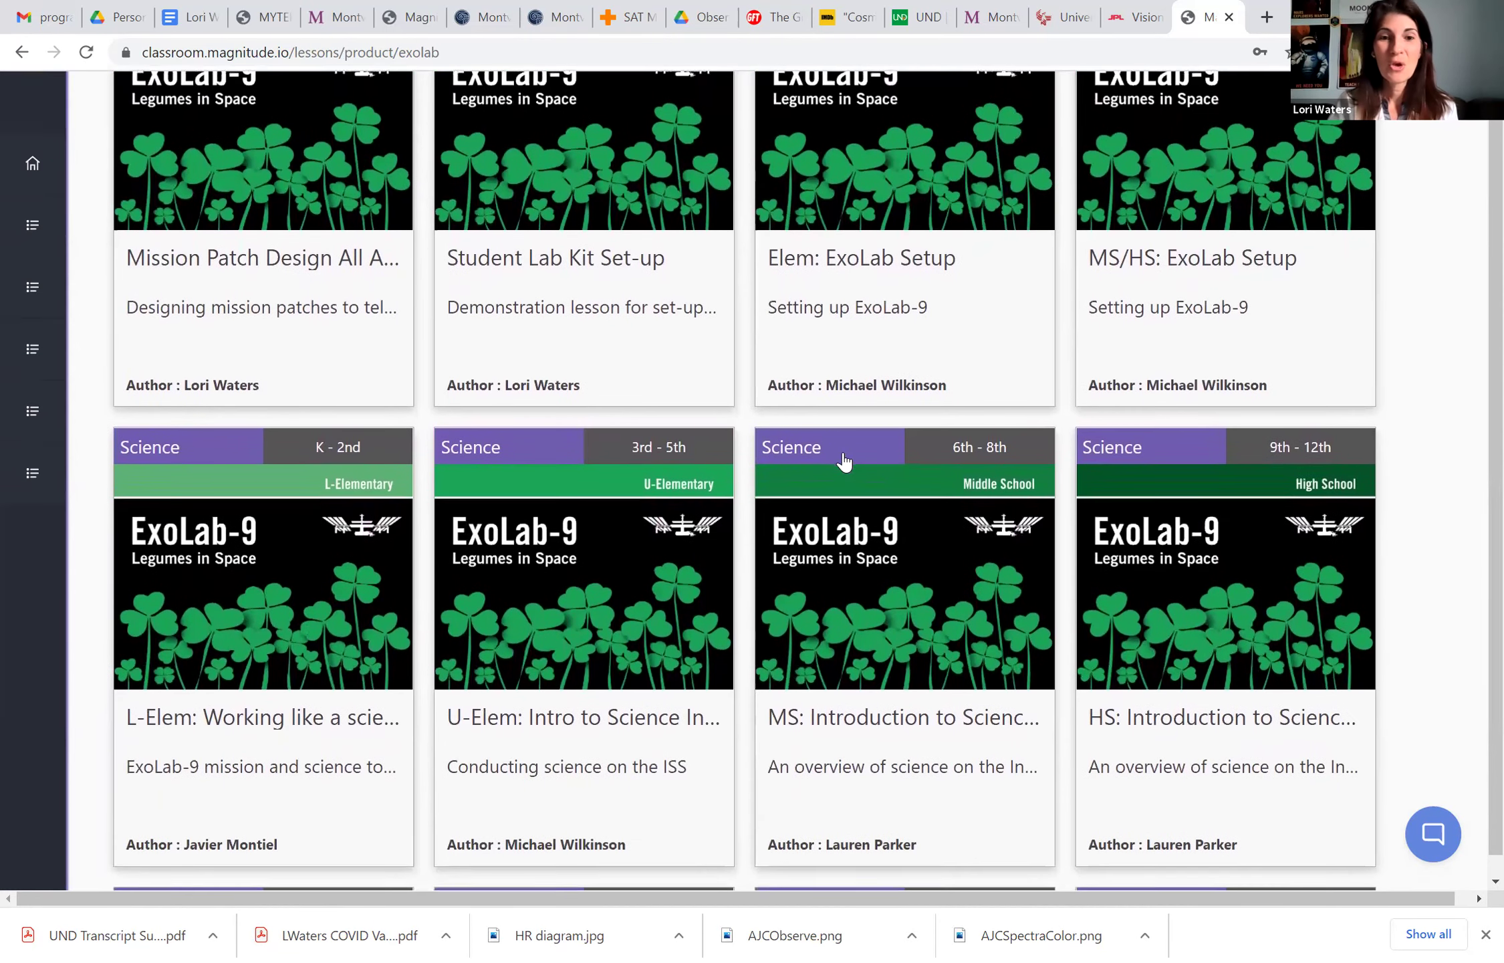
# Step: Browse the ExoLab-9 lesson catalogue and open the middle school lesson "MS: Introduction to Science in Space"
pyautogui.scroll(-1, 844, 461)
pyautogui.scroll(-1, 843, 461)
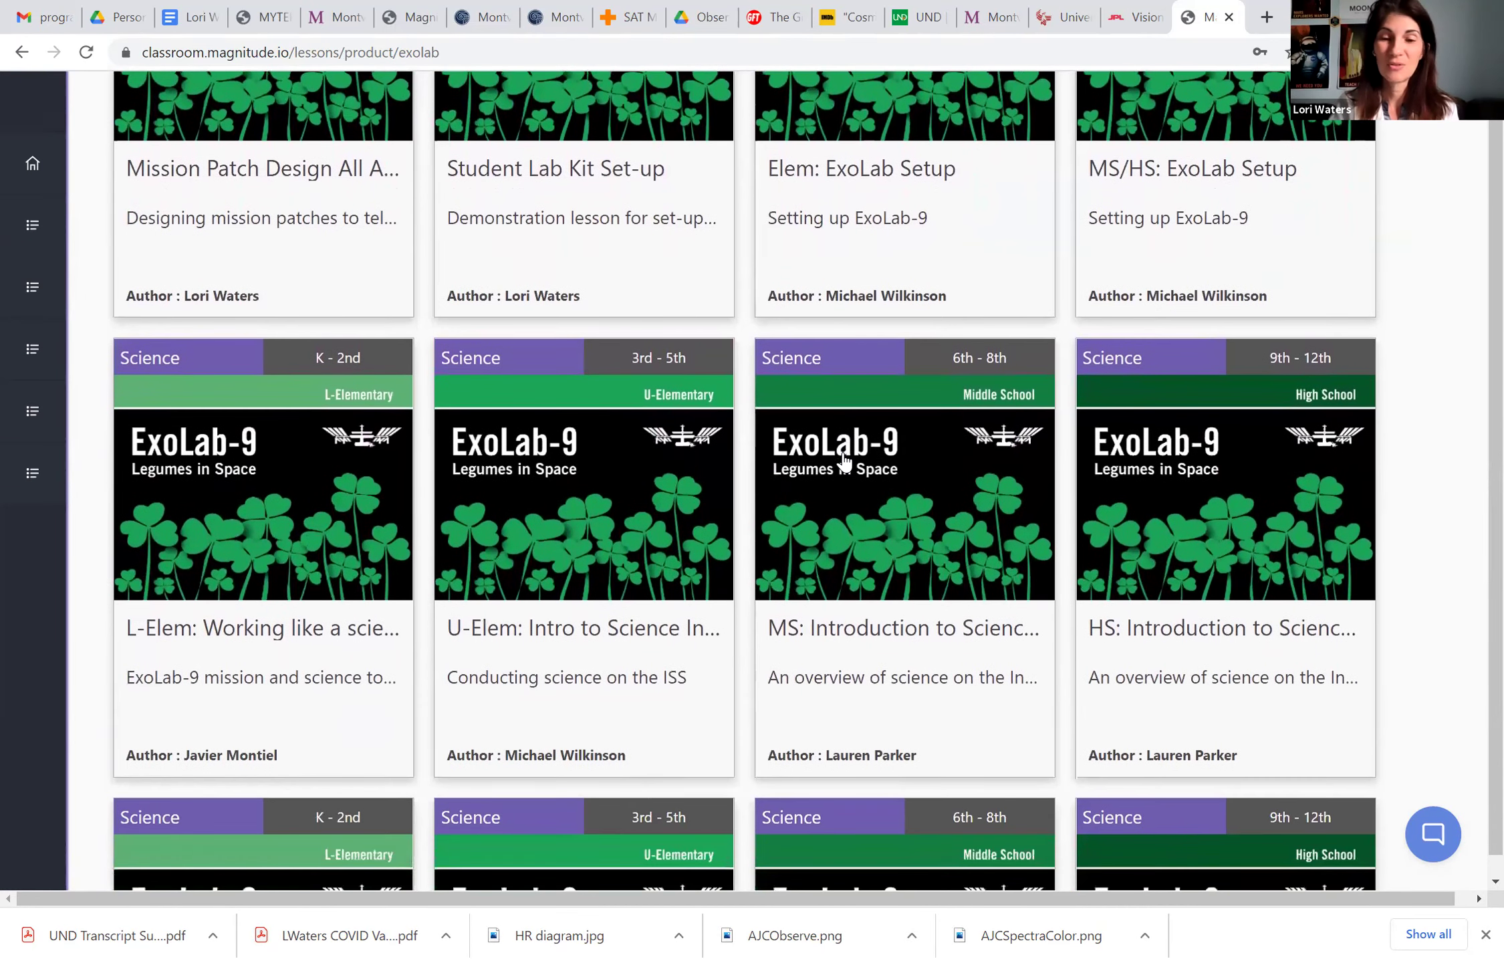
pyautogui.scroll(-2, 843, 462)
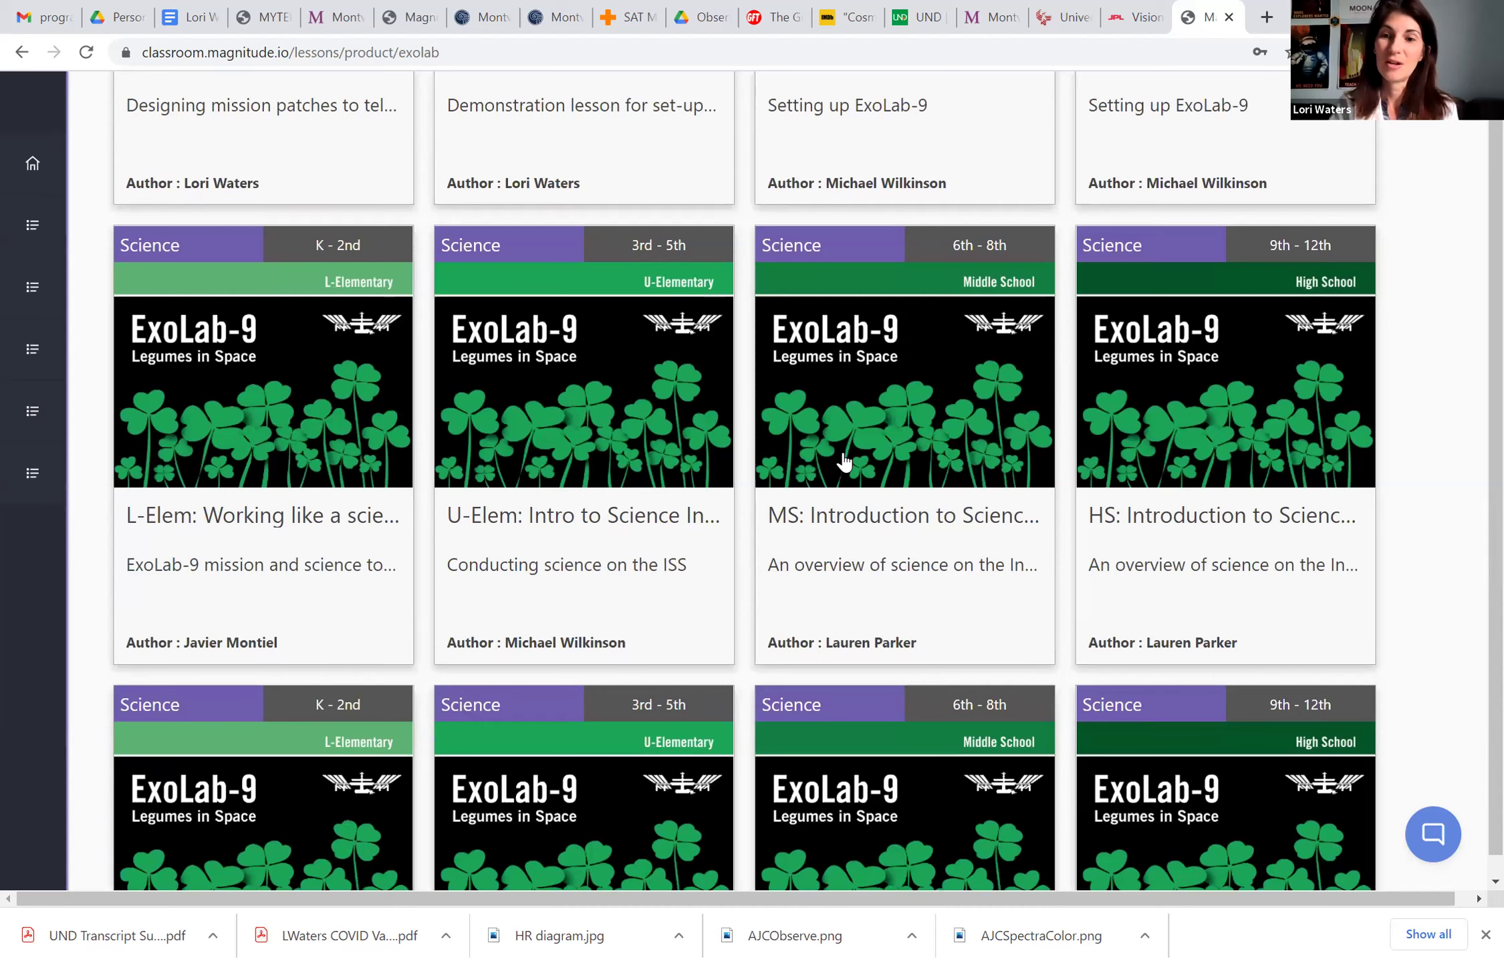
pyautogui.scroll(-1, 844, 461)
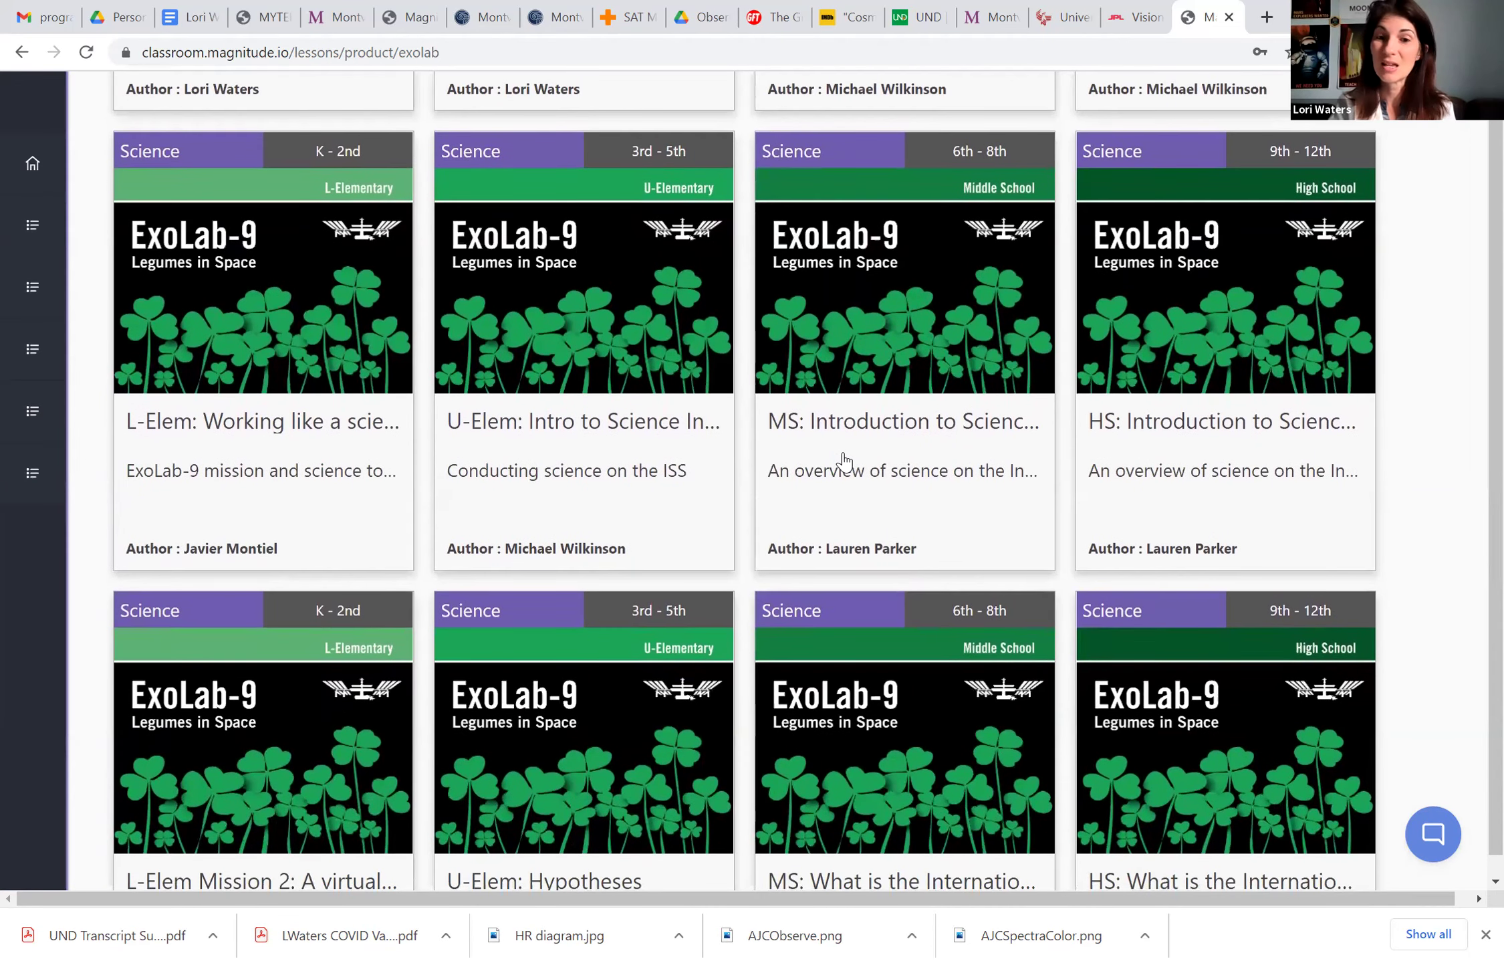
pyautogui.scroll(-1, 843, 461)
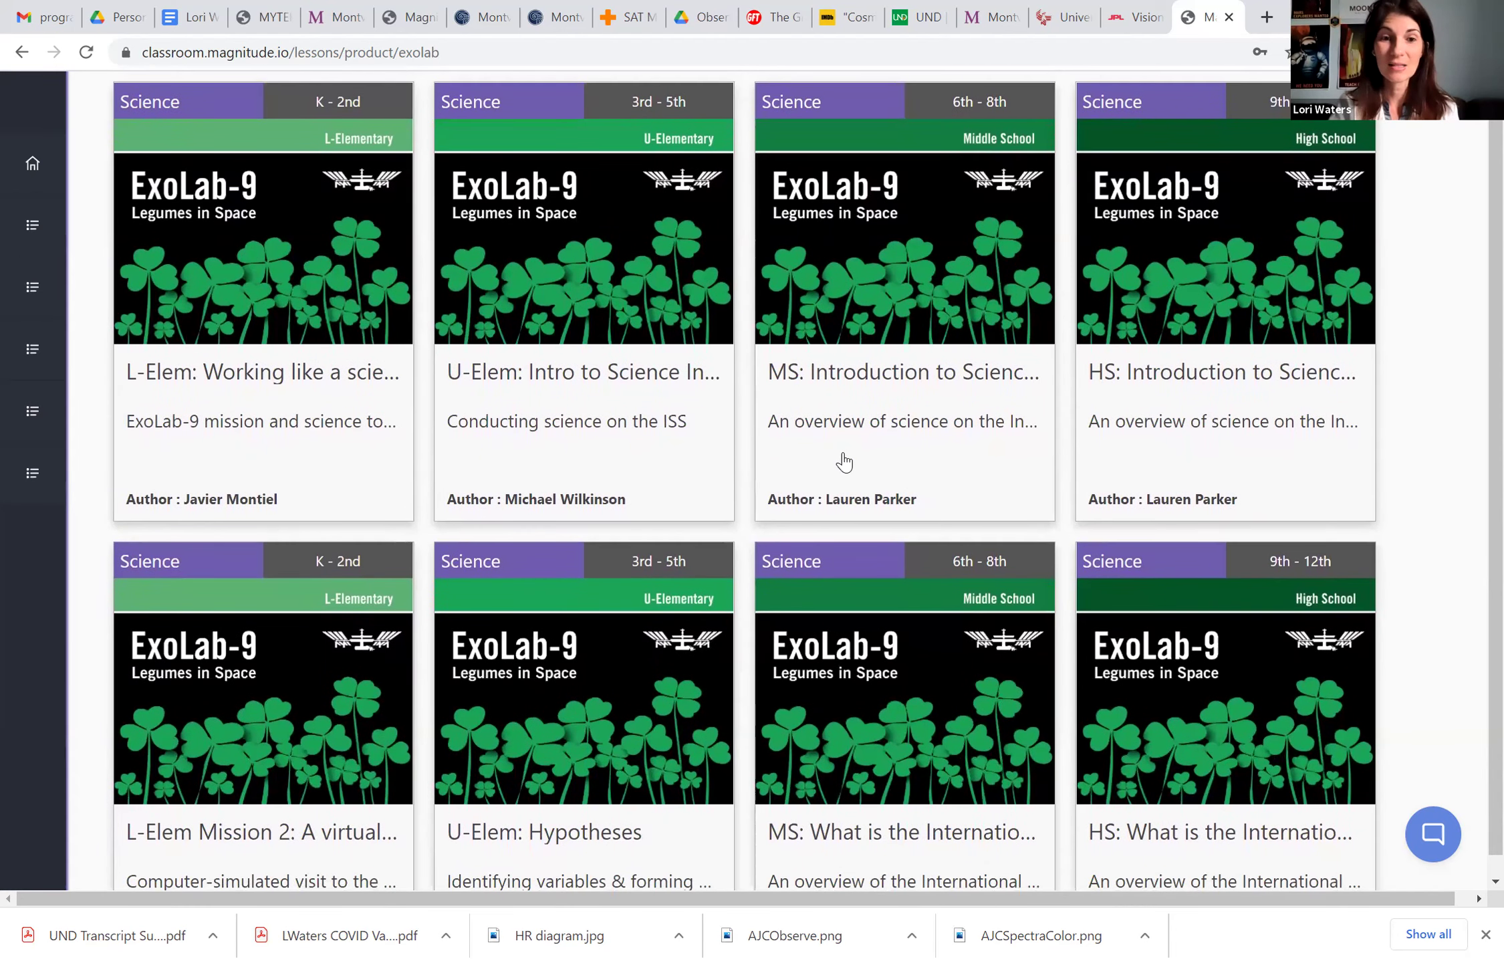
pyautogui.scroll(-1, 843, 461)
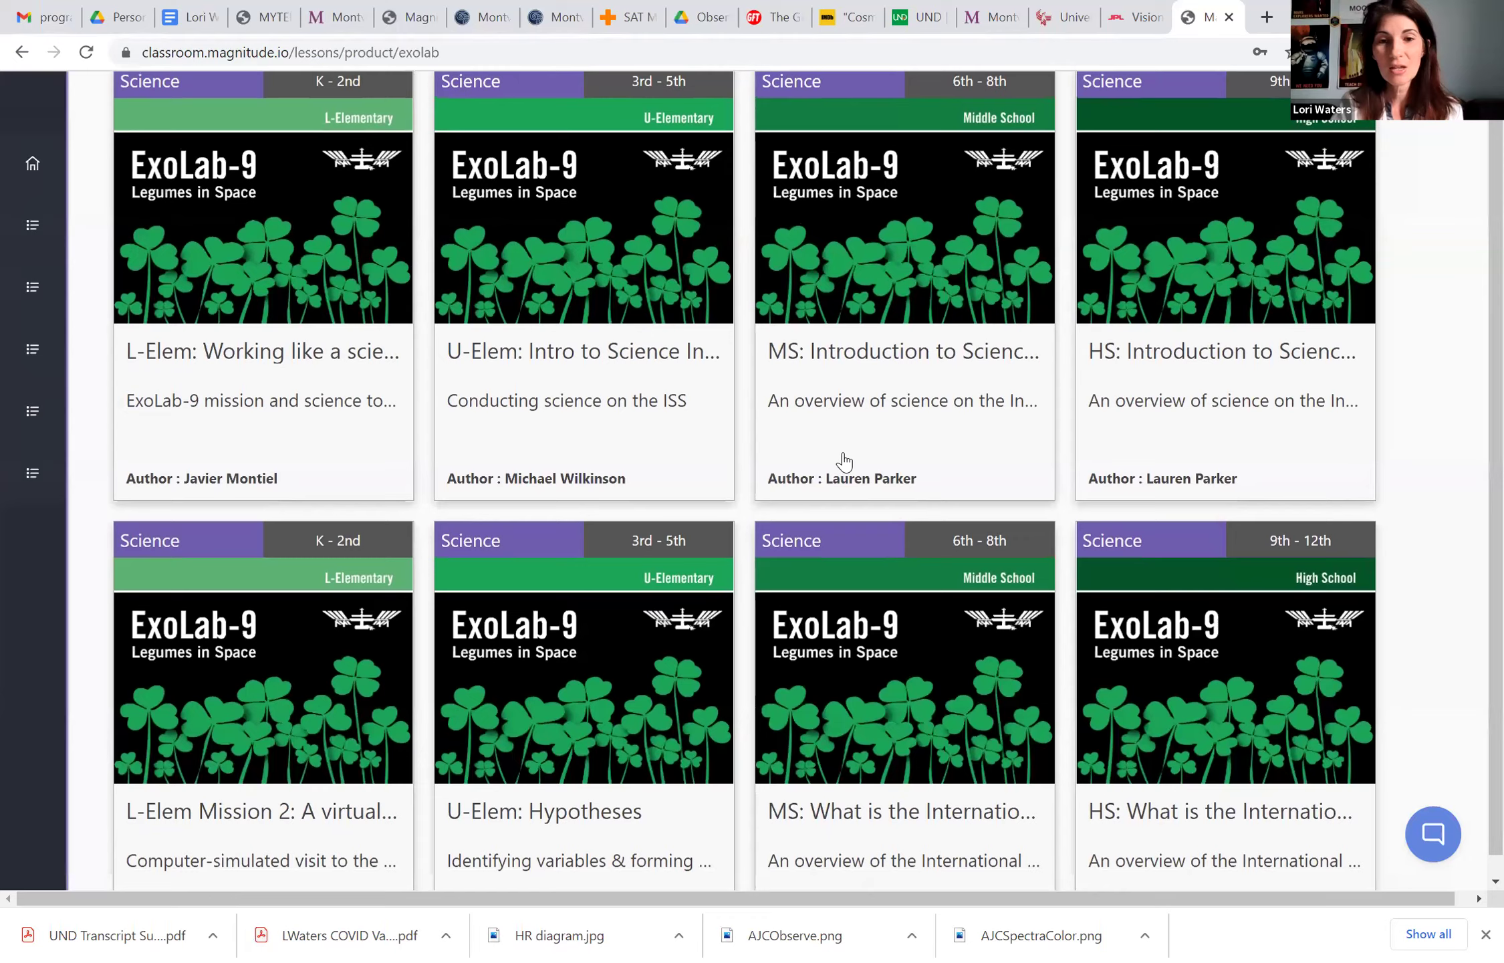
pyautogui.scroll(1, 844, 461)
pyautogui.scroll(1, 843, 461)
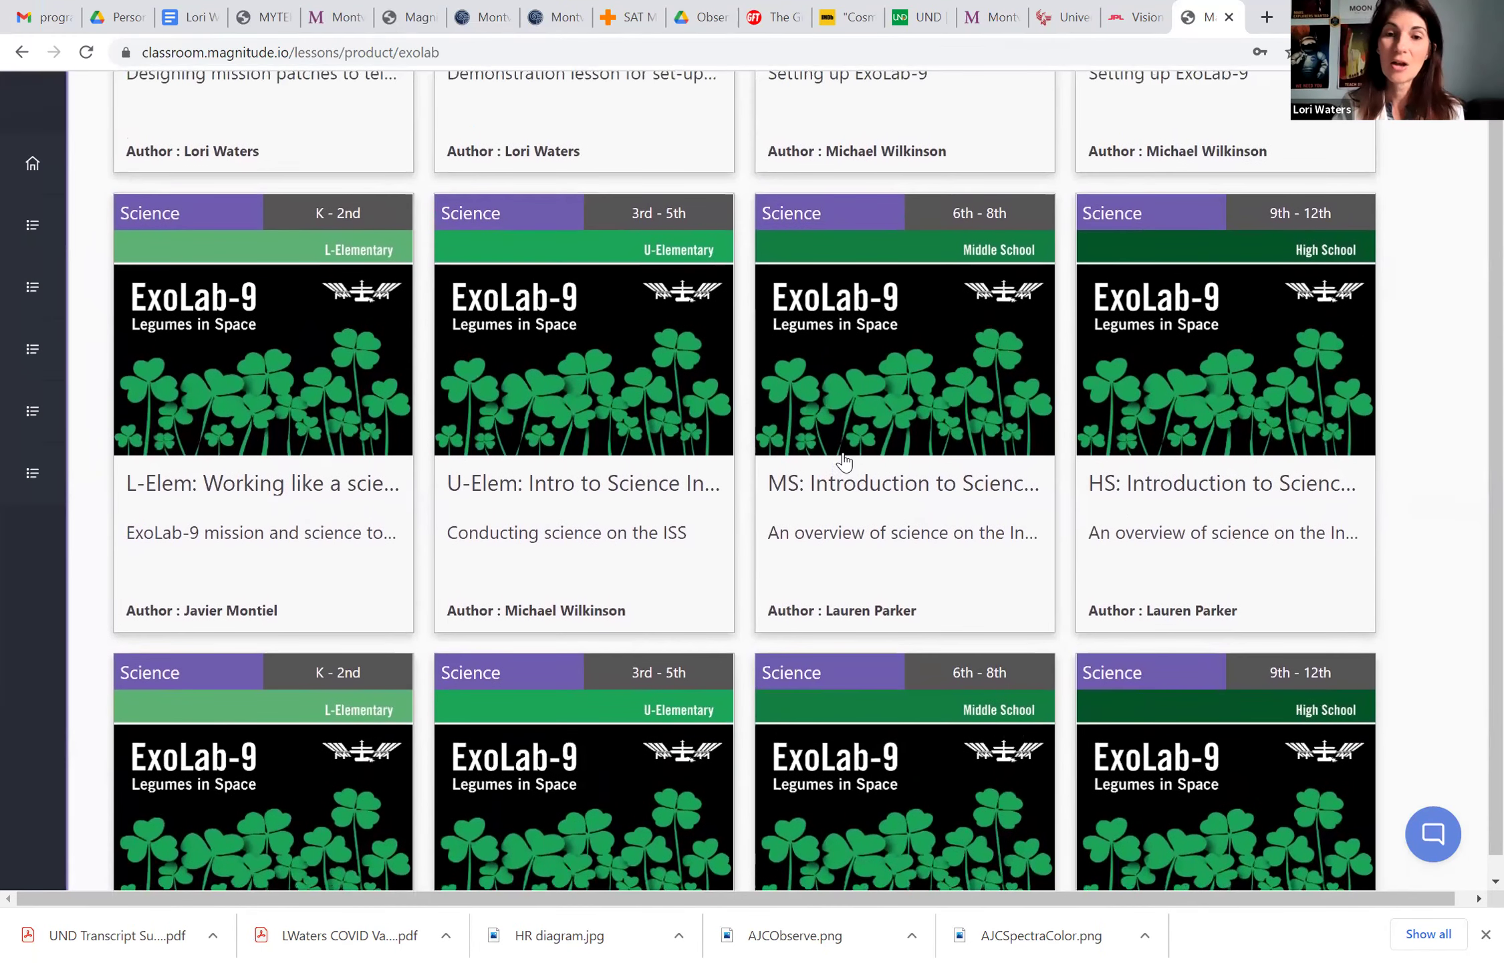
pyautogui.scroll(-1, 844, 462)
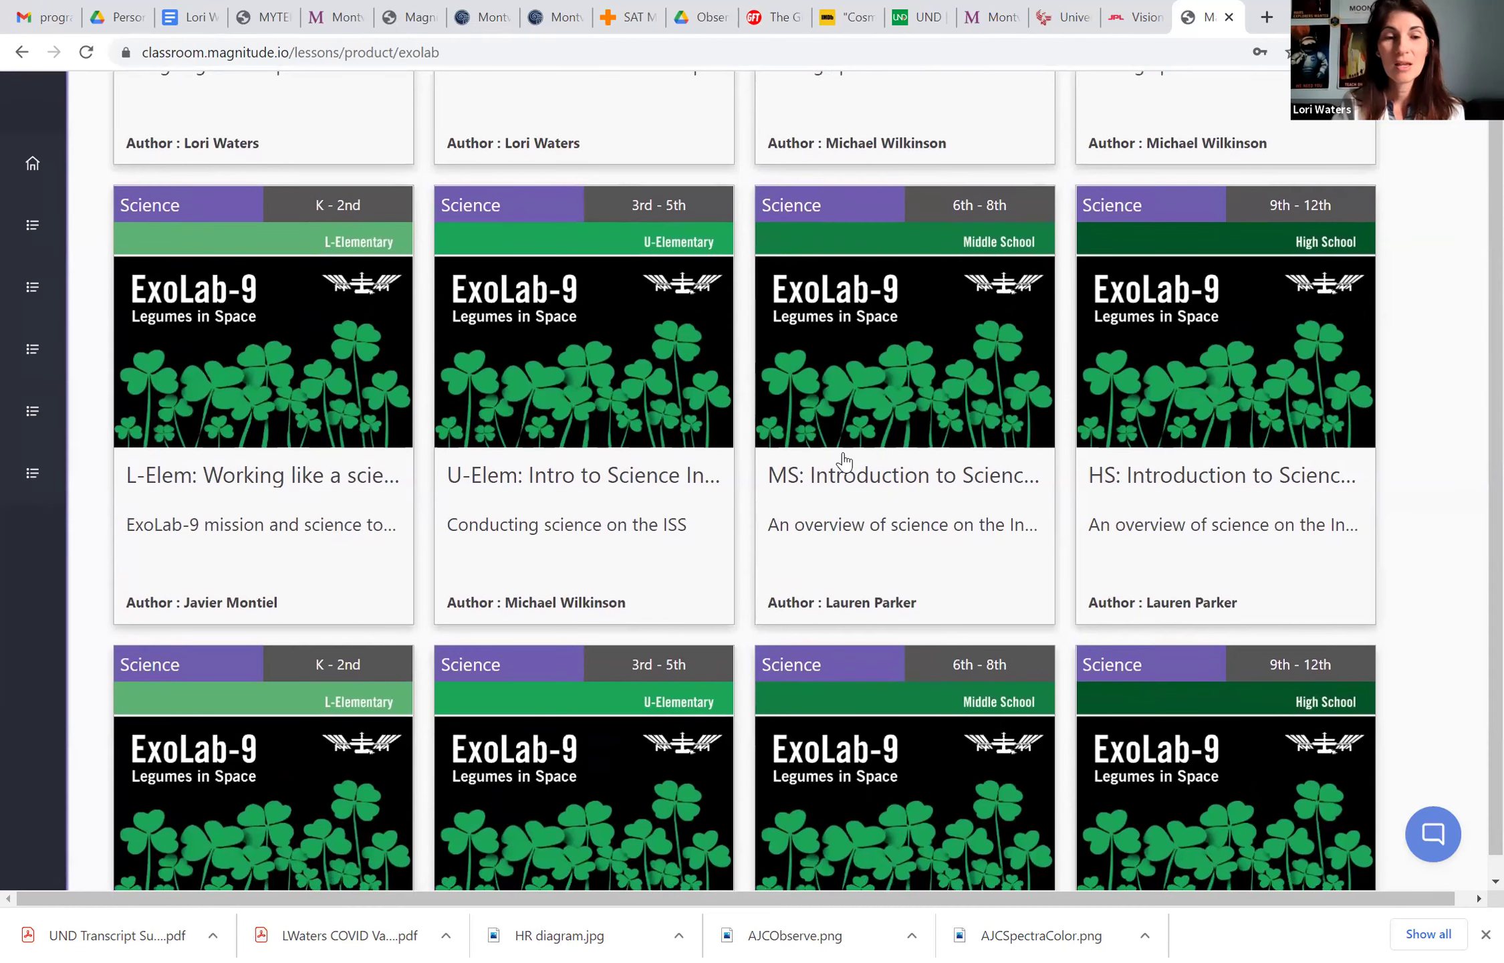
pyautogui.scroll(2, 843, 462)
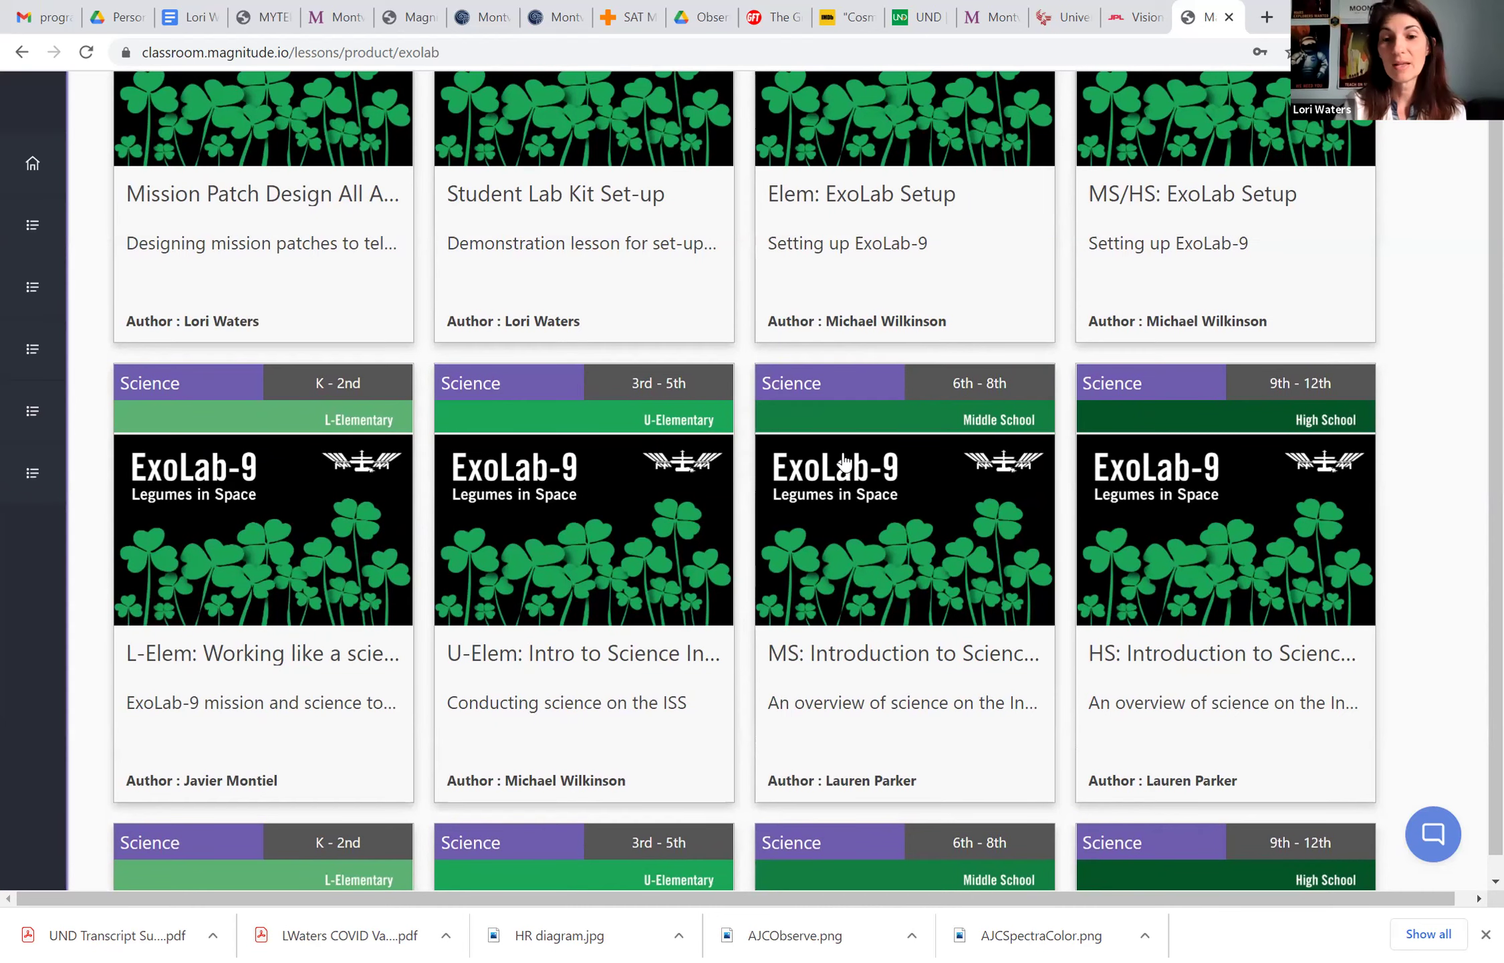
pyautogui.scroll(-2, 843, 461)
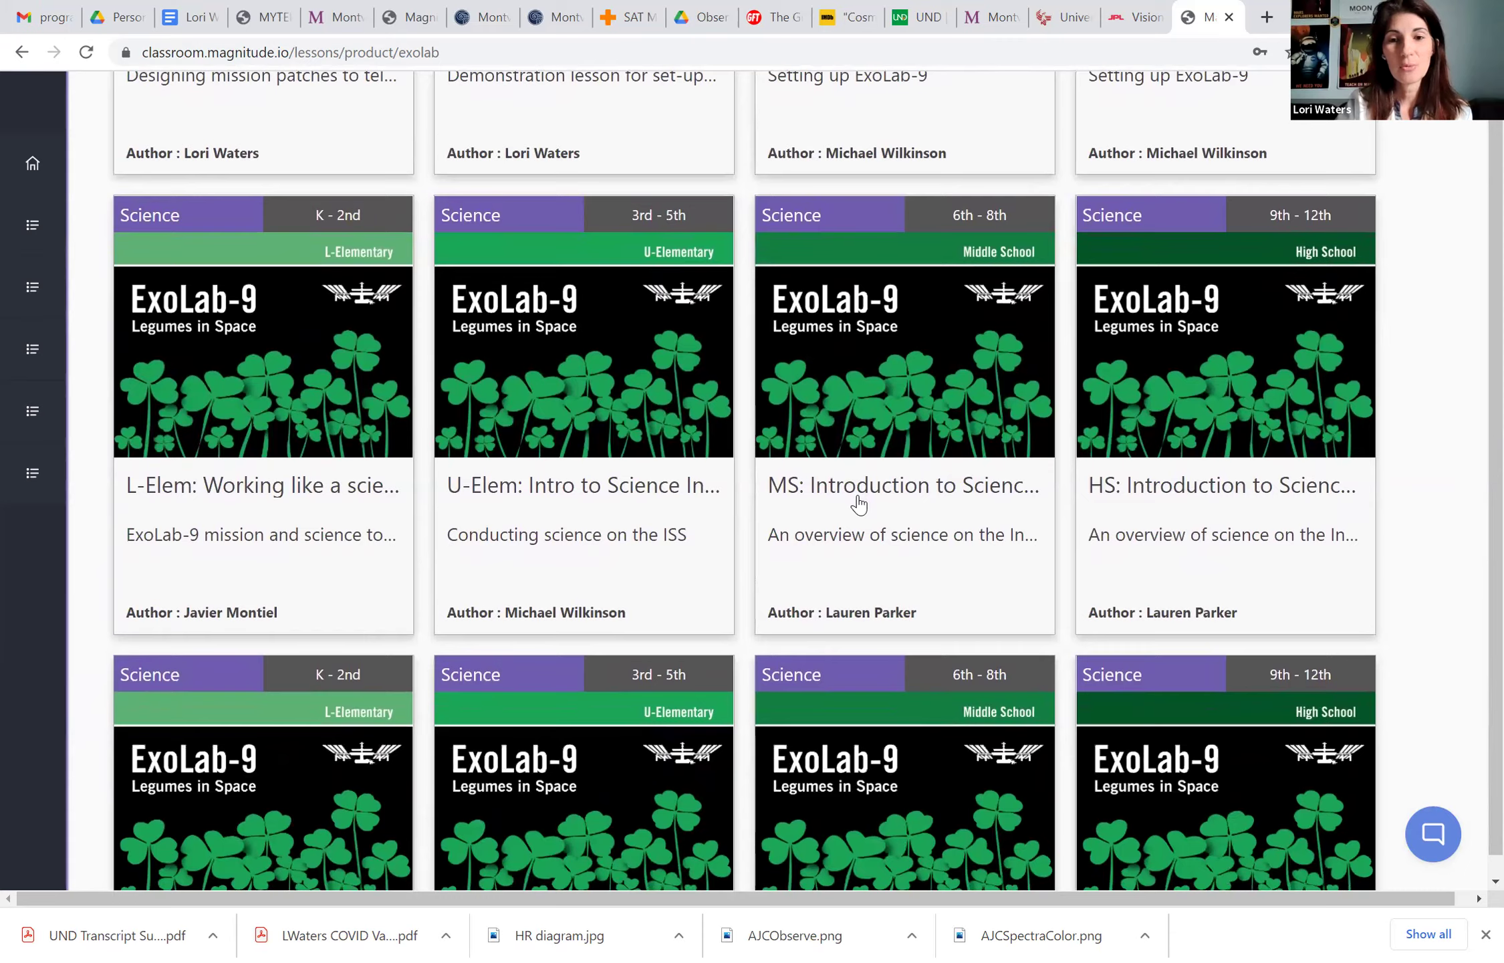
pyautogui.click(859, 502)
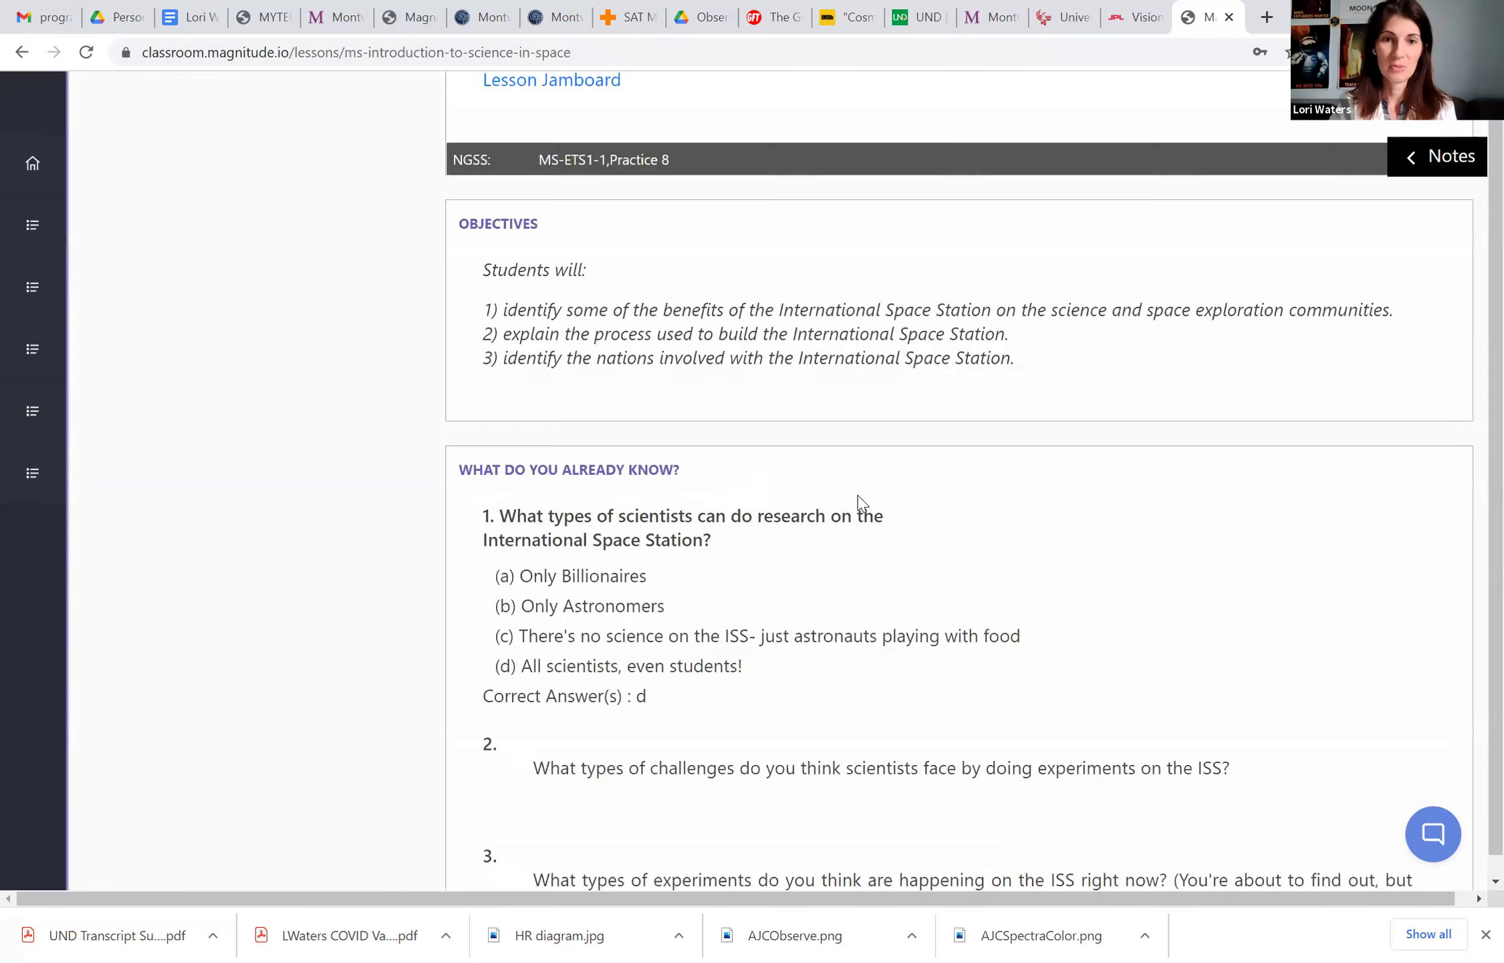
# Step: Review the lesson's Standards and Resources and Objectives sections
pyautogui.scroll(5, 848, 441)
pyautogui.scroll(8, 842, 381)
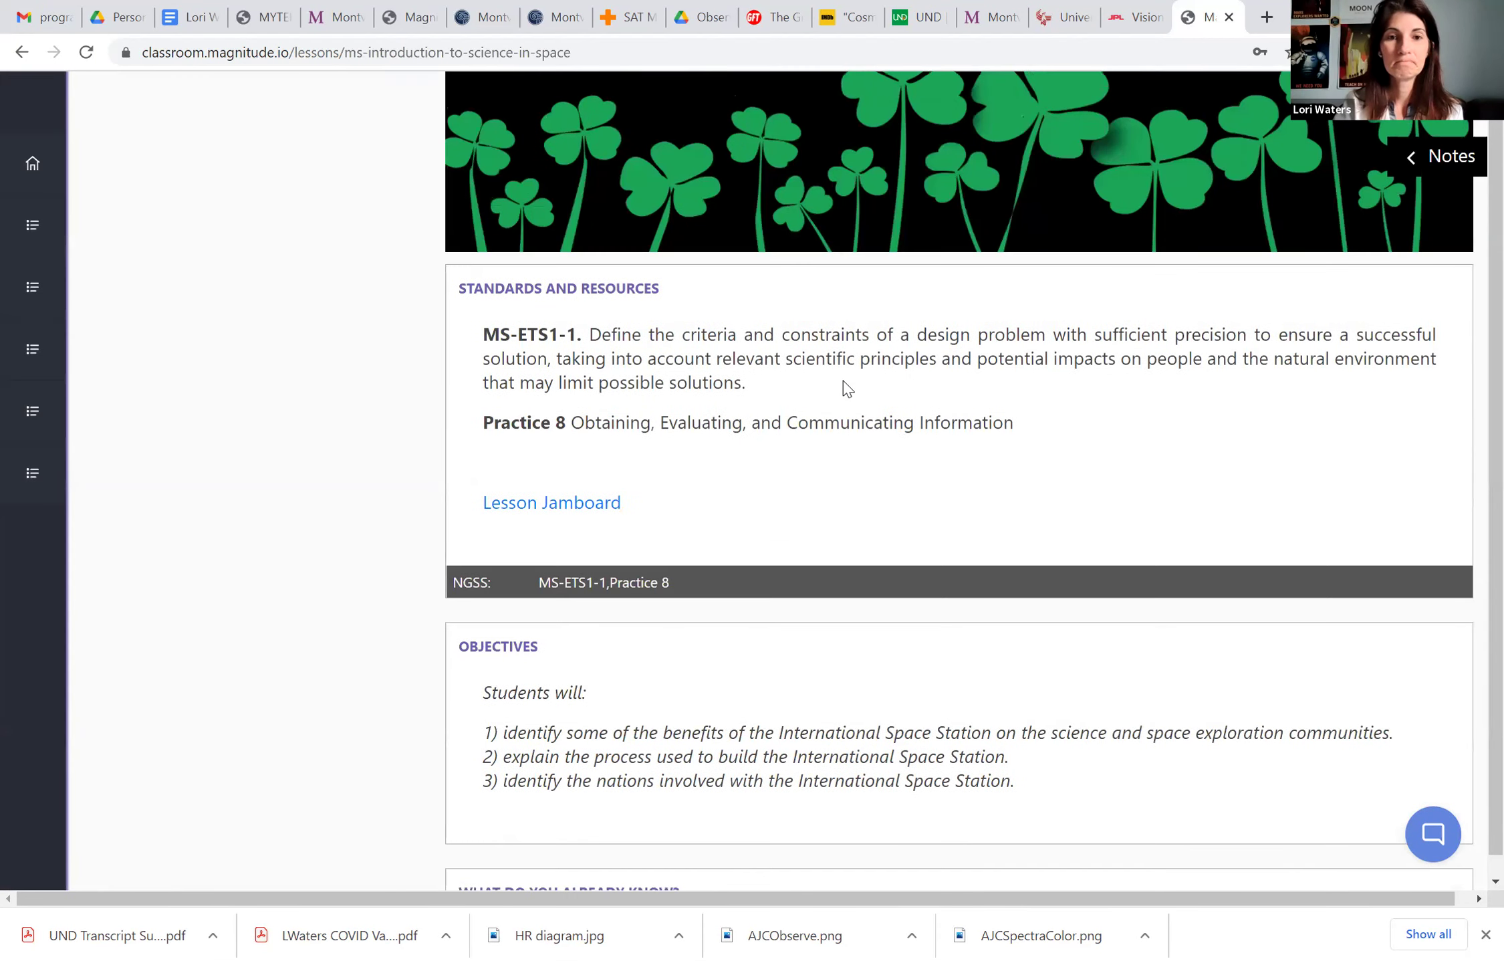
pyautogui.scroll(-2, 844, 385)
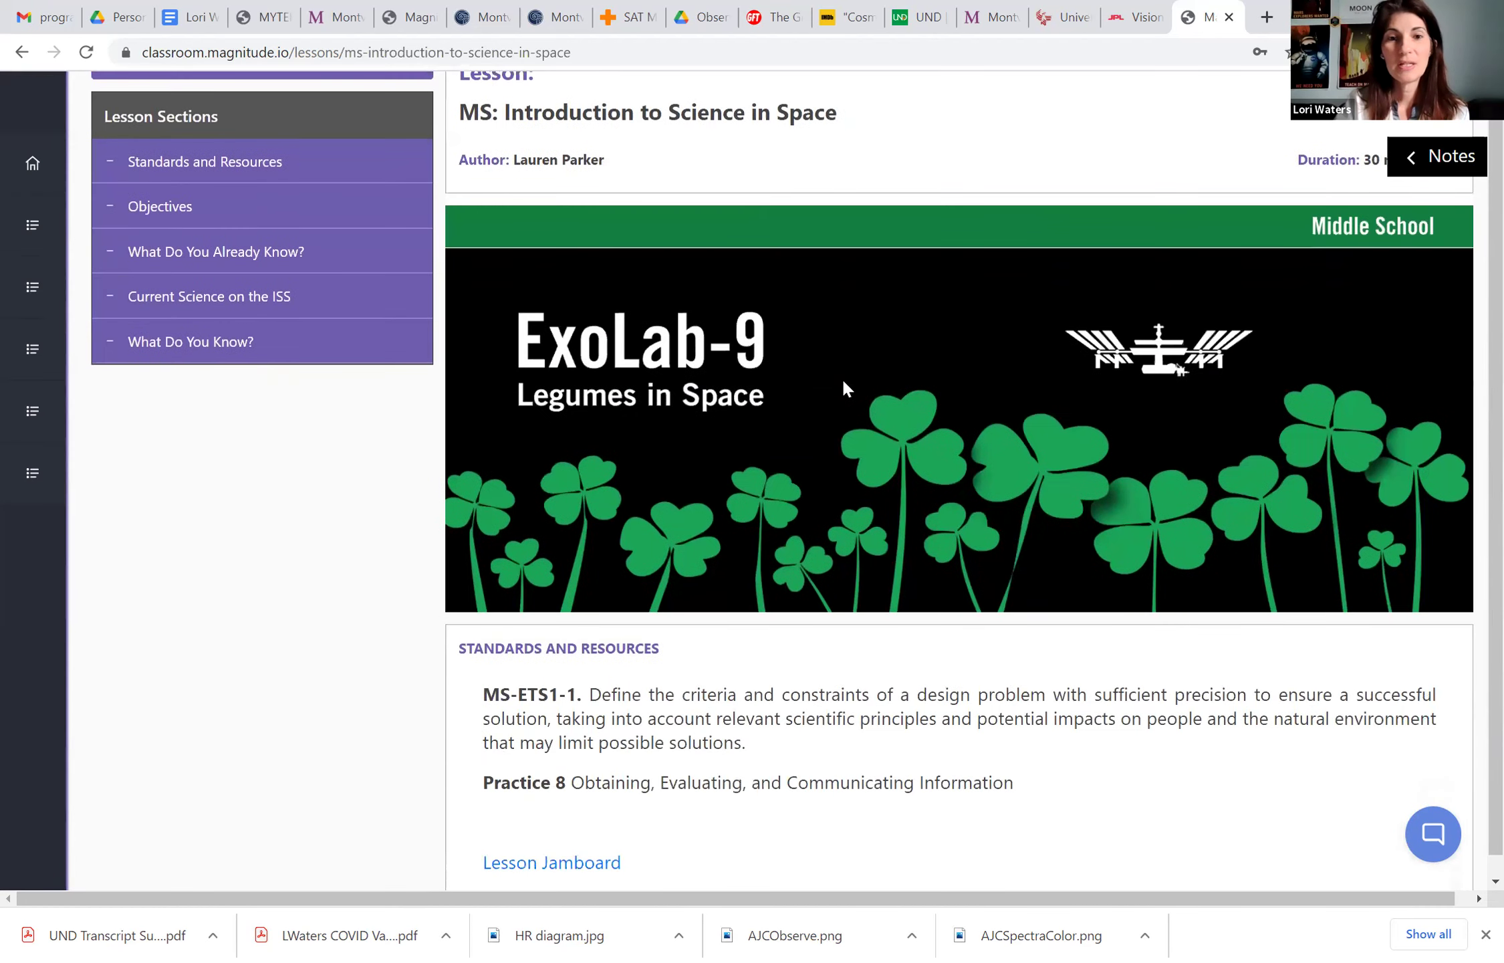
pyautogui.scroll(-1, 843, 385)
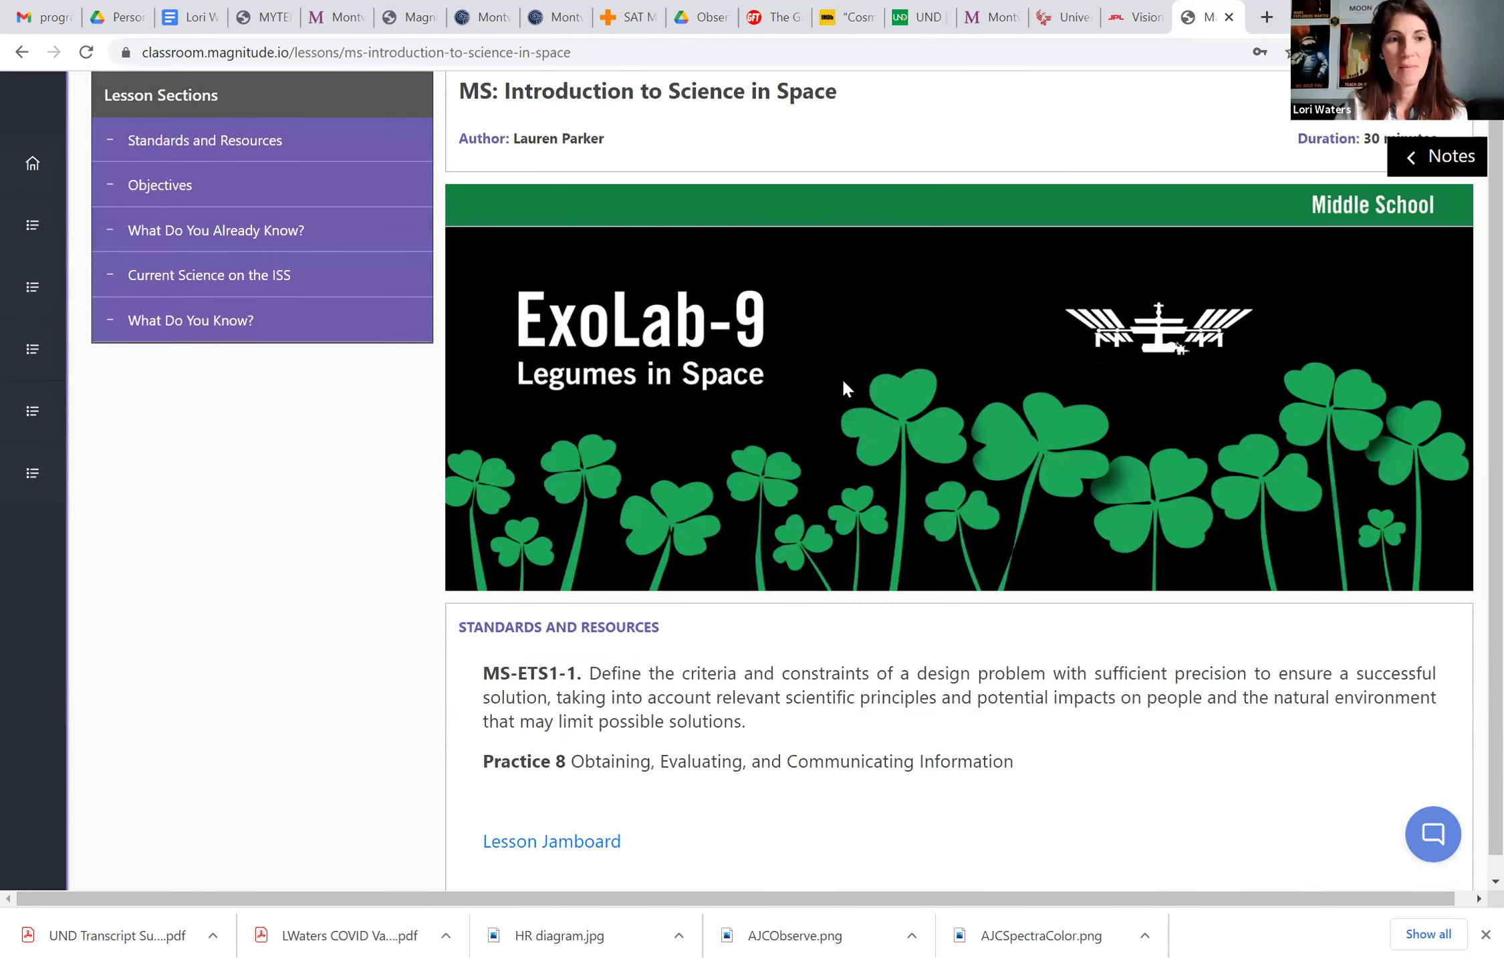
pyautogui.scroll(-5, 842, 381)
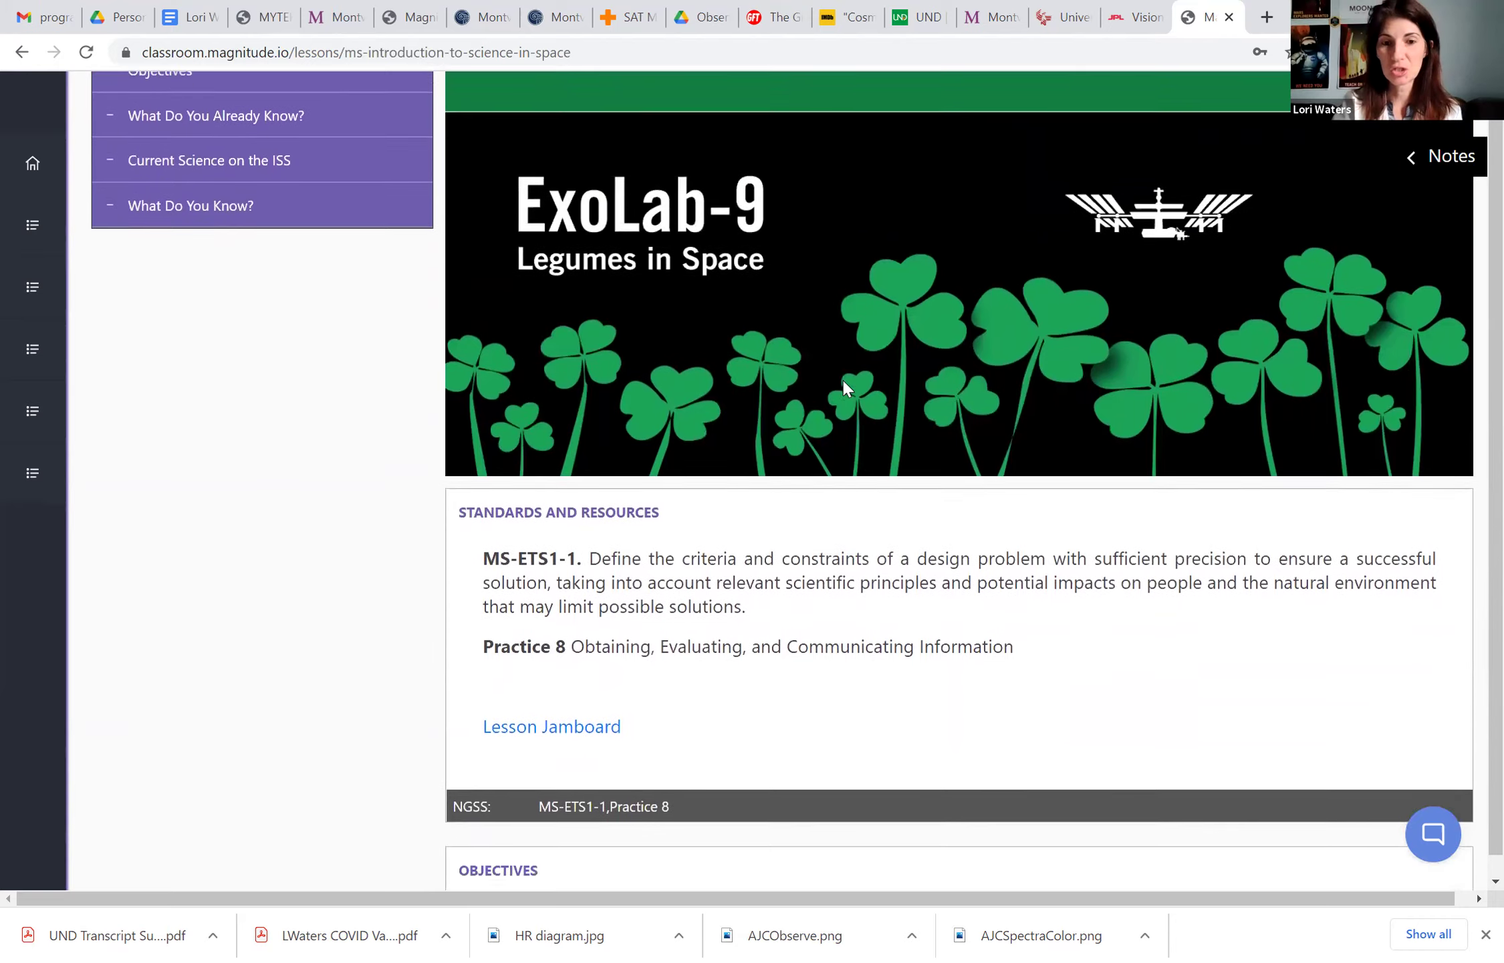
pyautogui.scroll(-5, 844, 380)
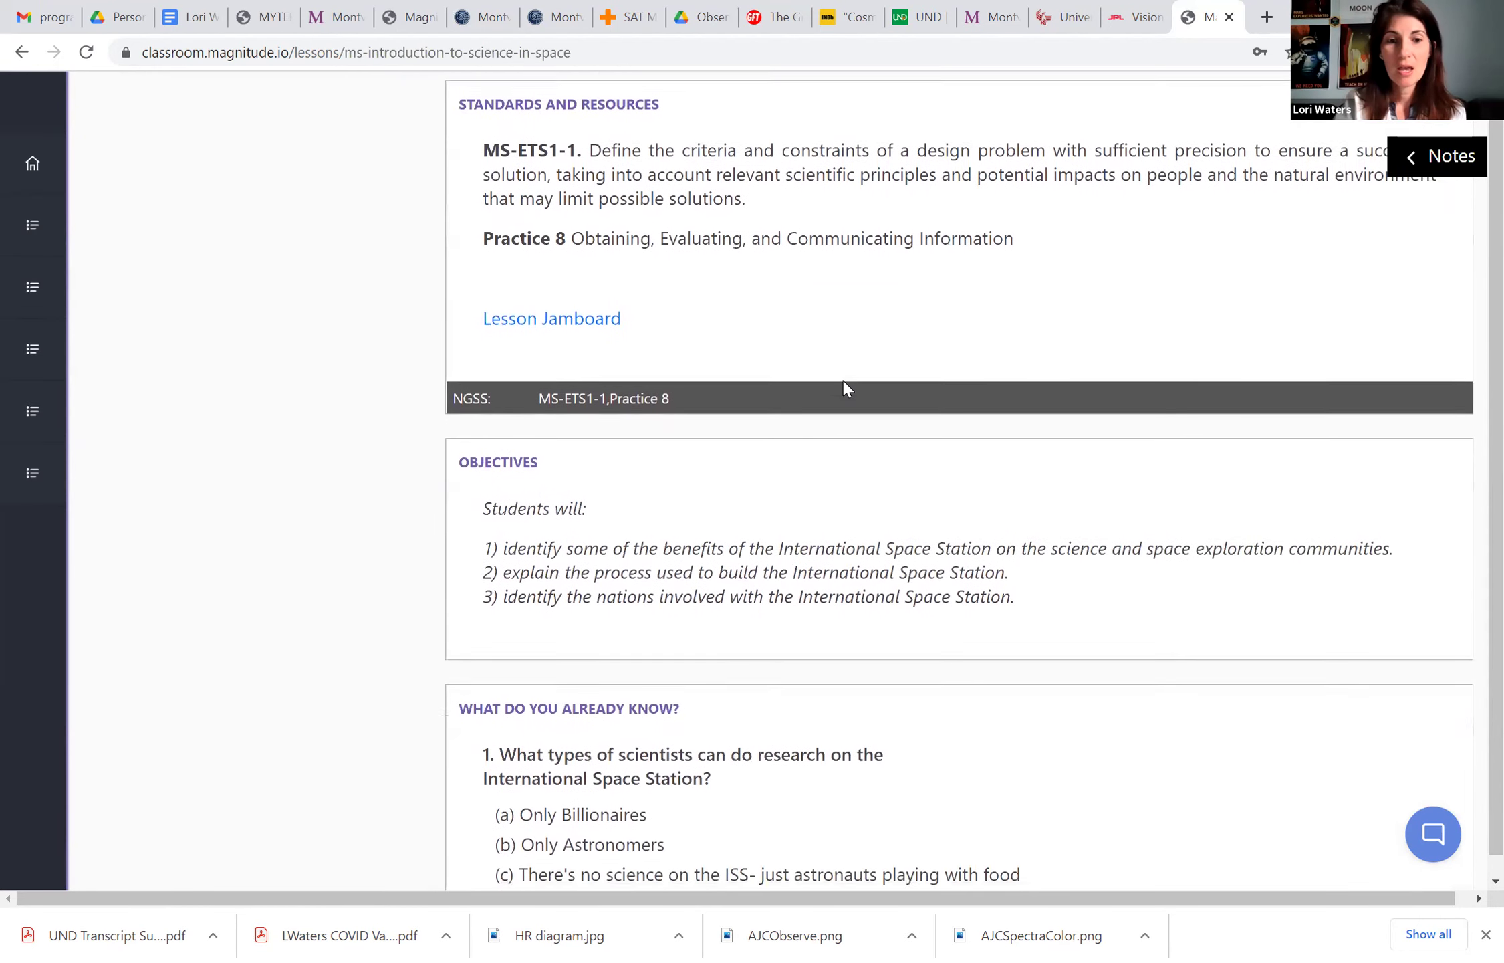
pyautogui.scroll(-1, 843, 385)
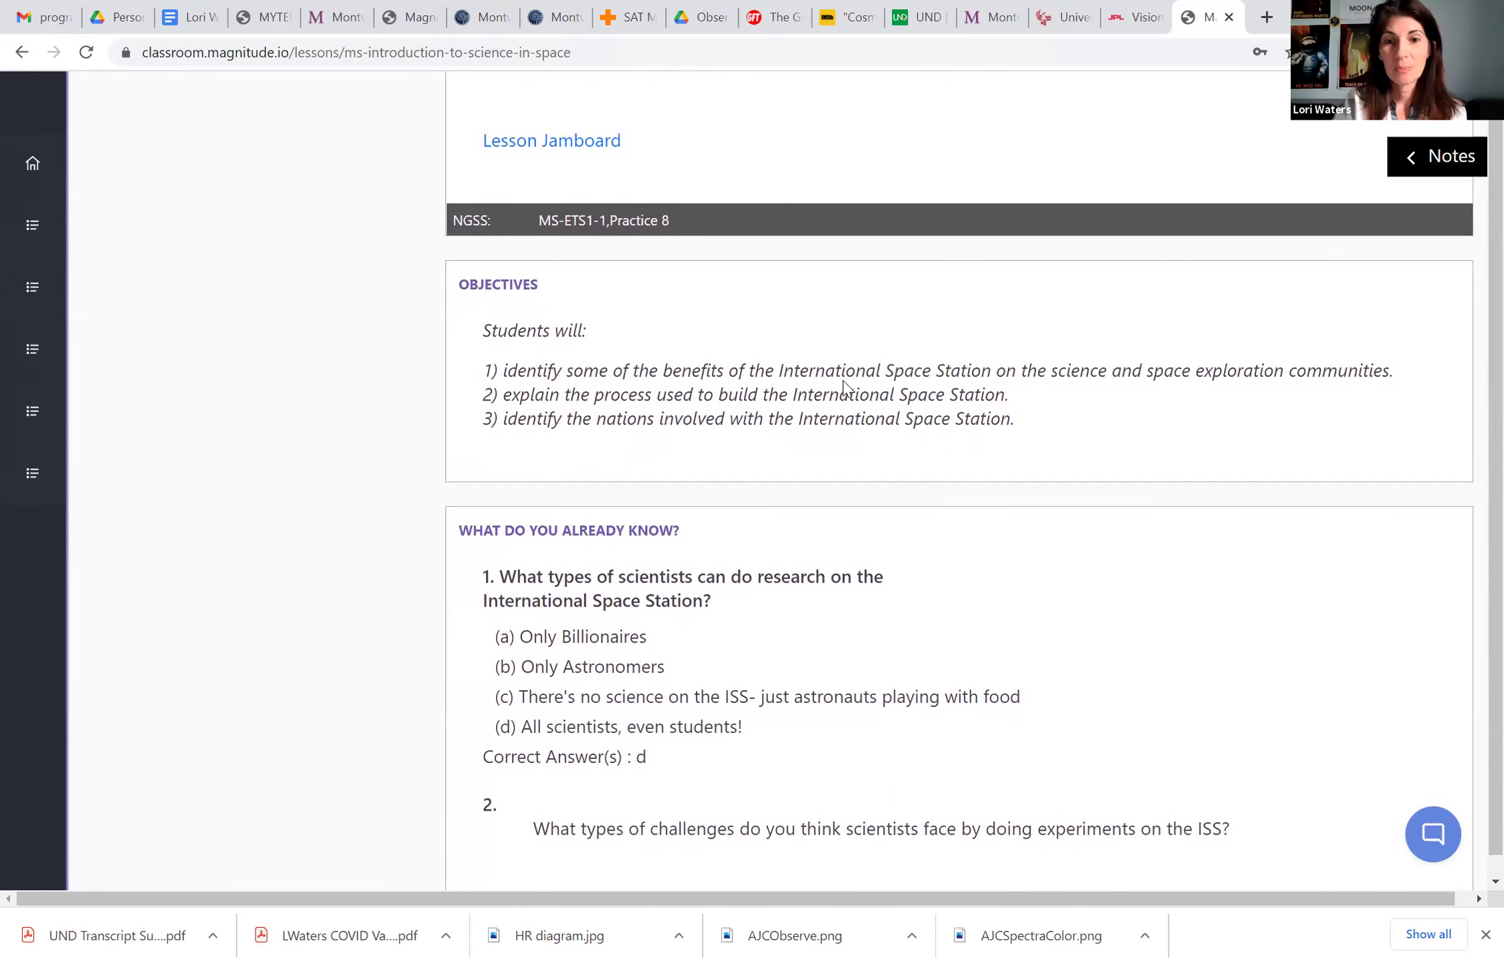
pyautogui.scroll(-1, 843, 385)
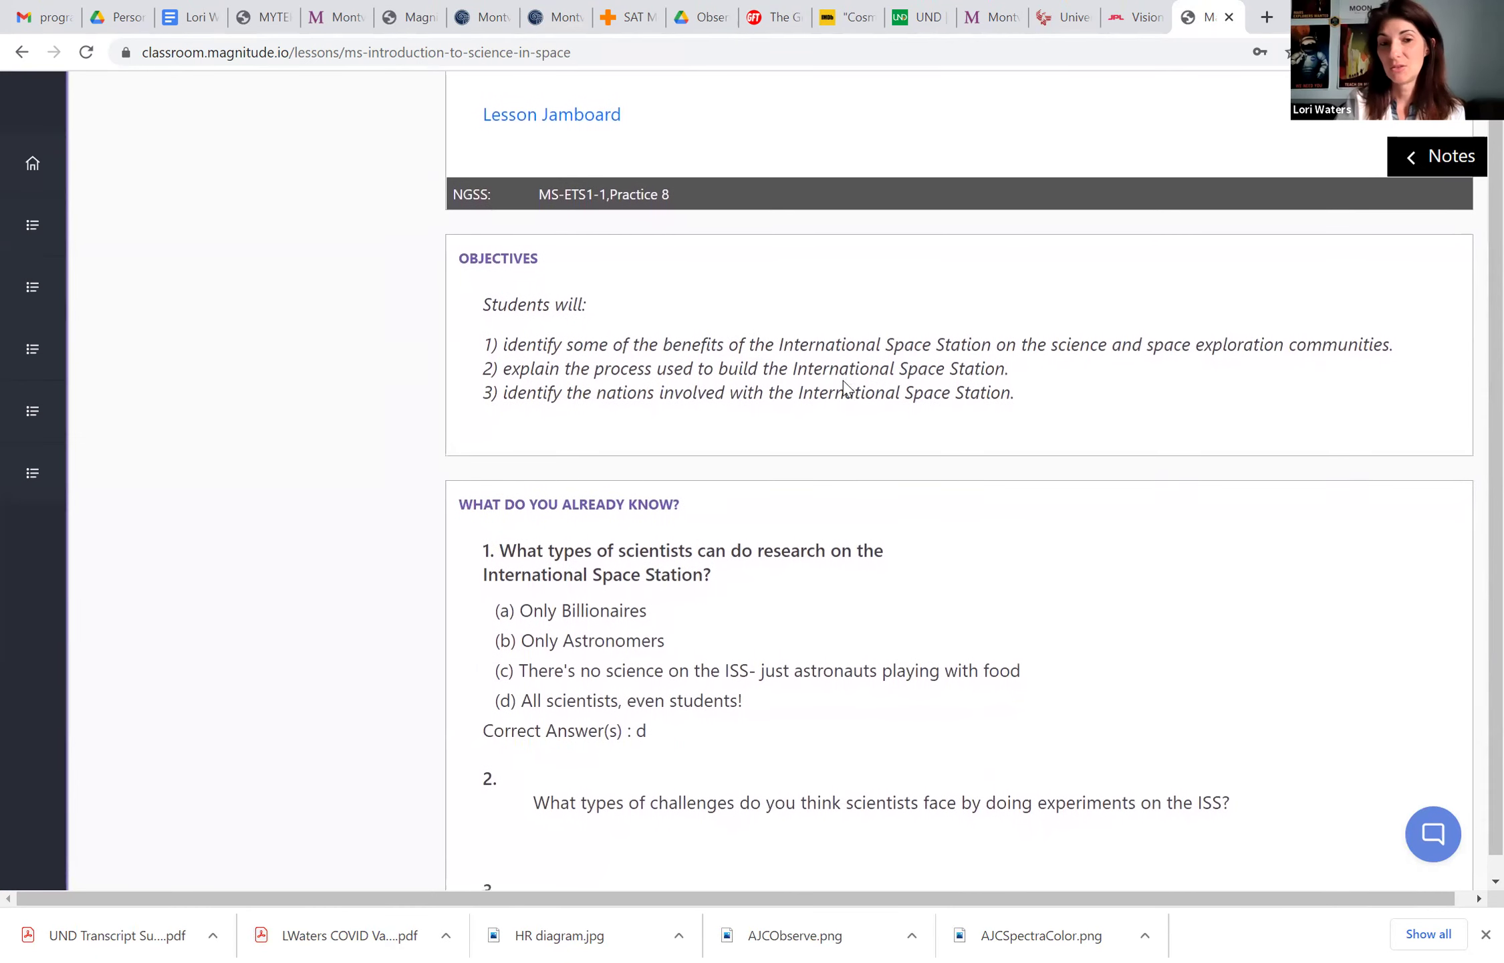
# Step: Read through the three questions in the "What Do You Already Know?" section
pyautogui.scroll(-2, 844, 382)
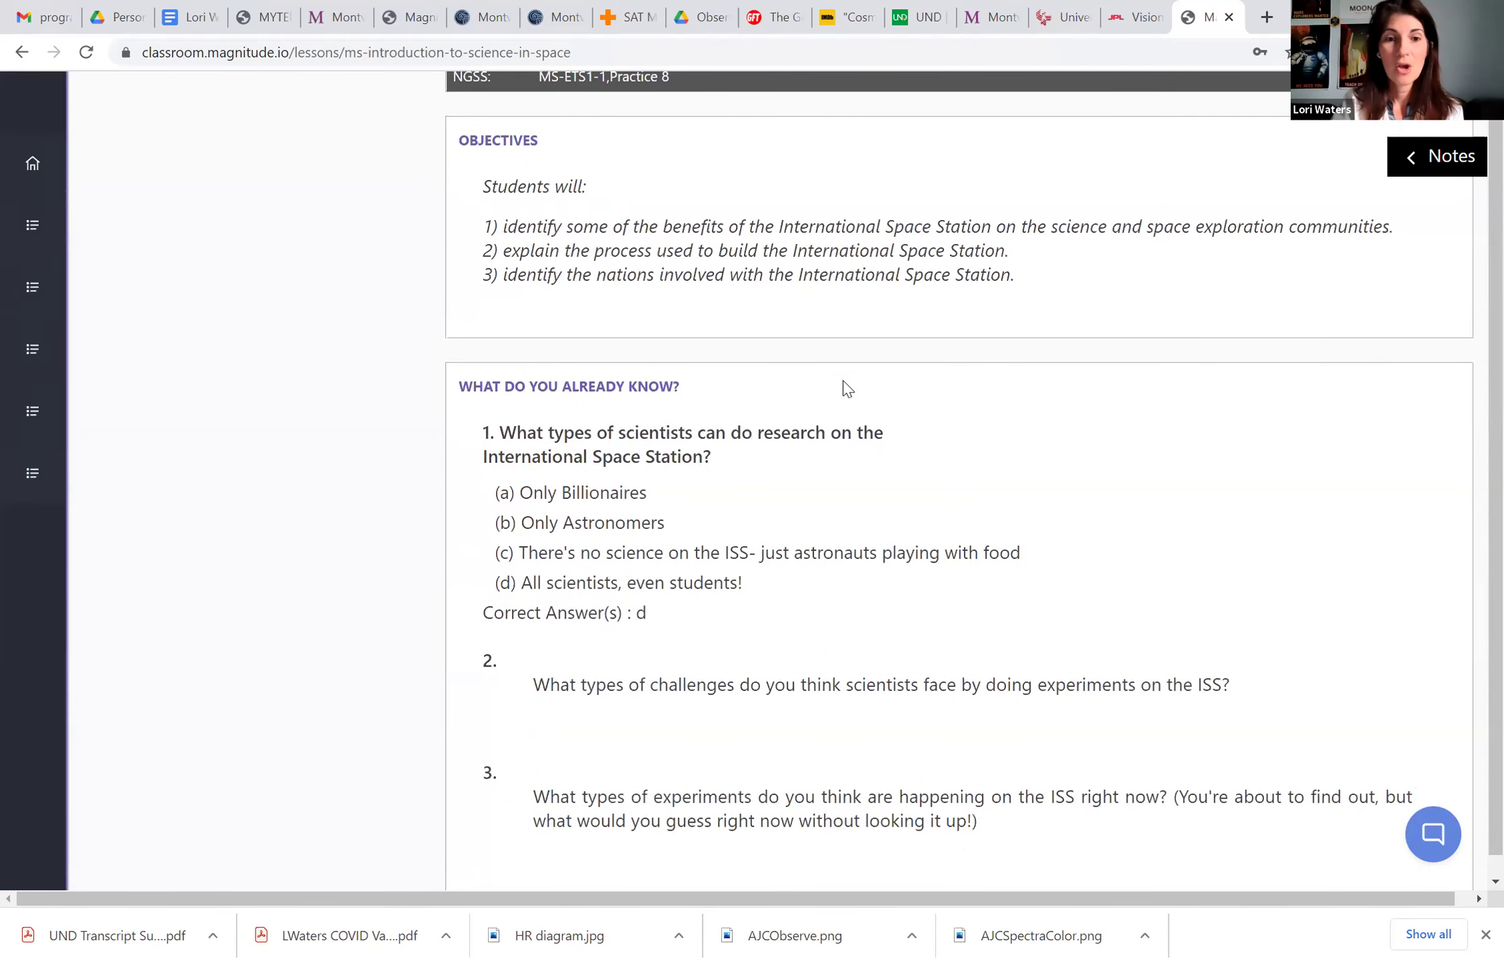
pyautogui.scroll(-1, 844, 383)
pyautogui.scroll(-2, 844, 382)
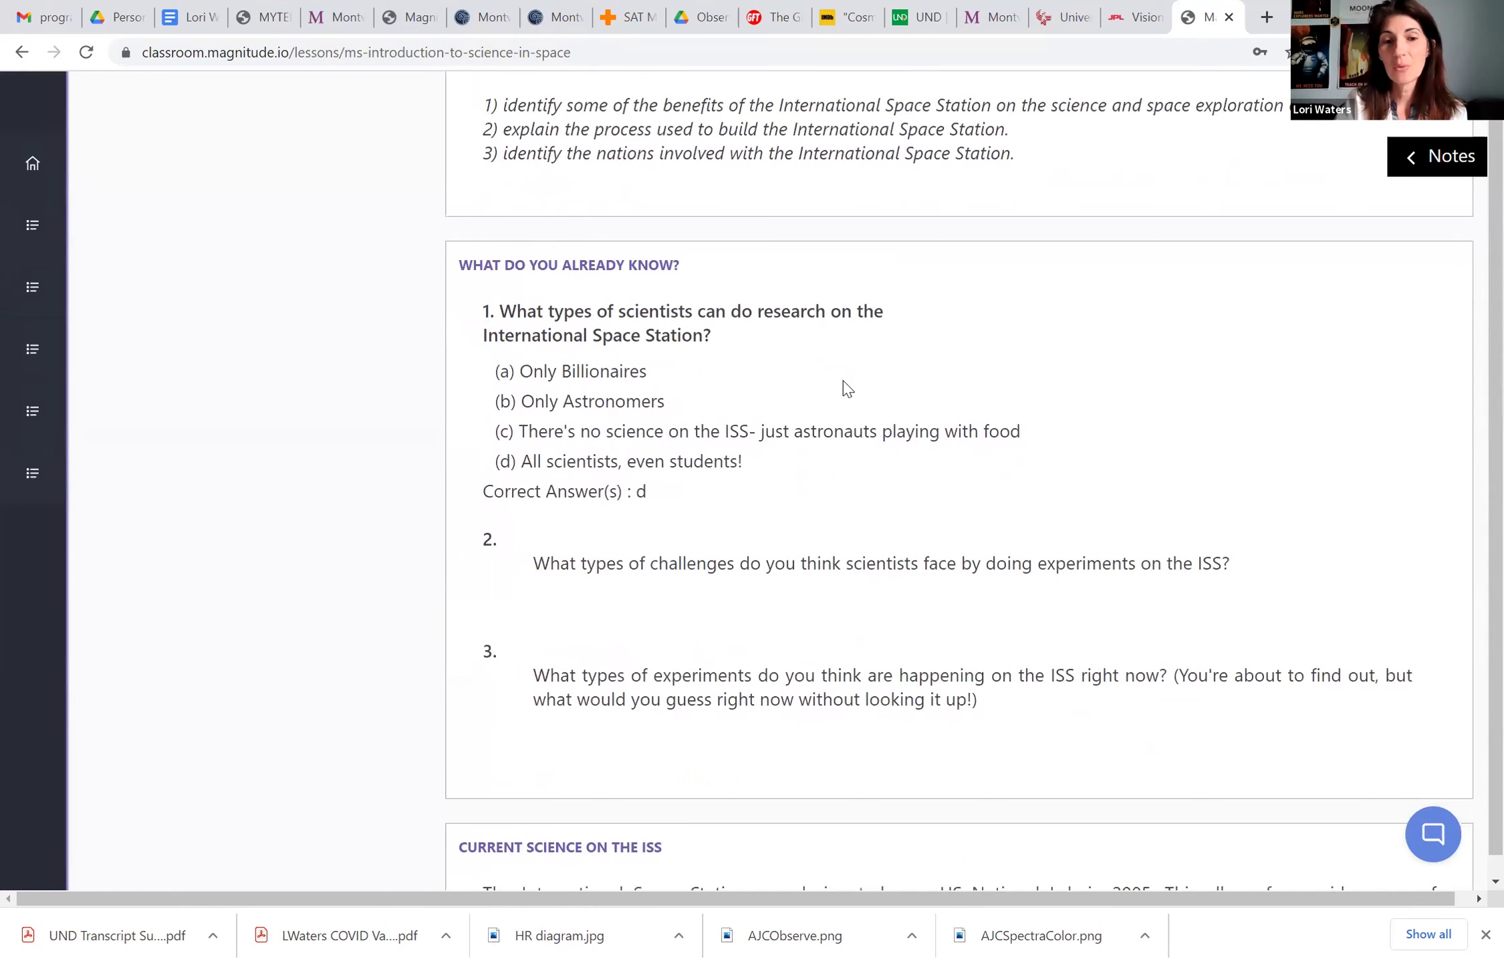
pyautogui.scroll(-1, 843, 381)
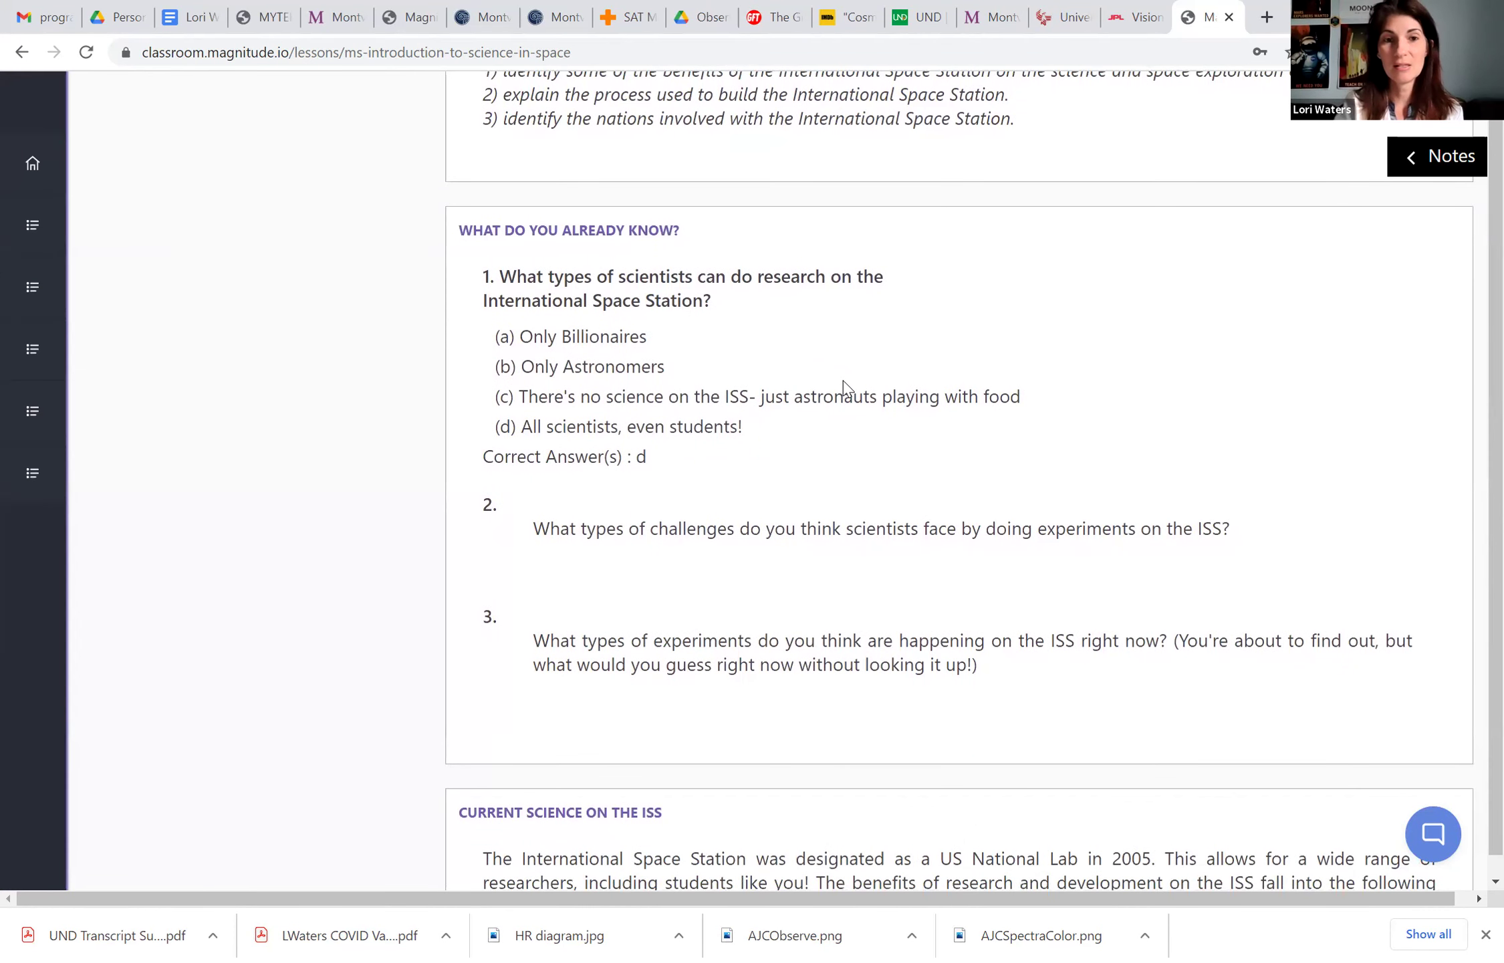
pyautogui.scroll(-1, 843, 382)
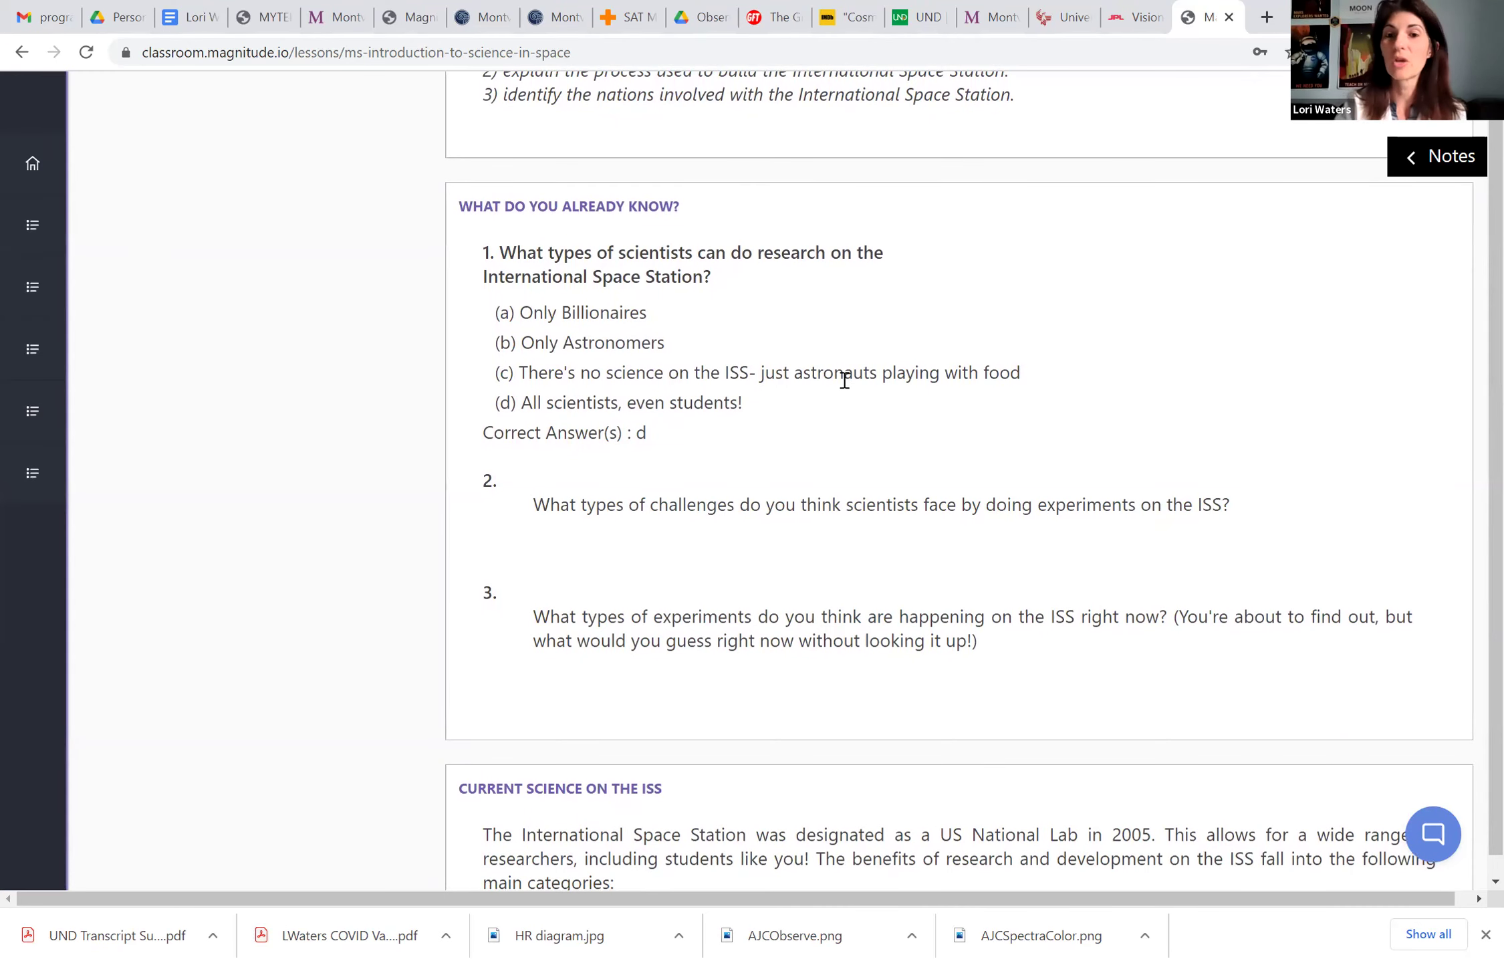
pyautogui.scroll(1, 844, 381)
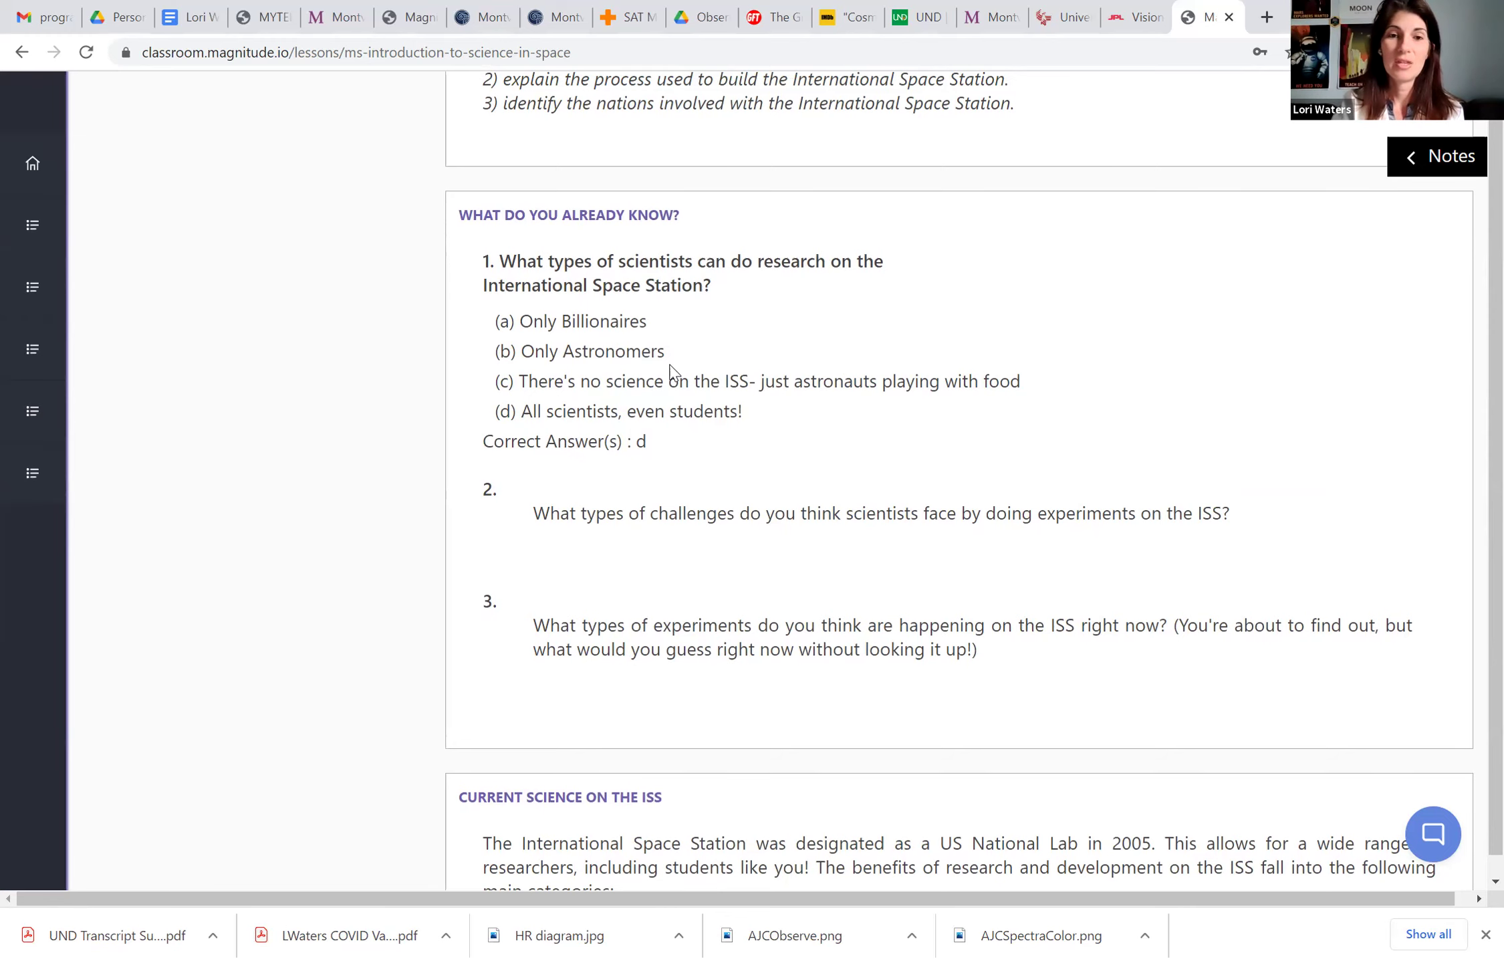
pyautogui.scroll(-3, 671, 371)
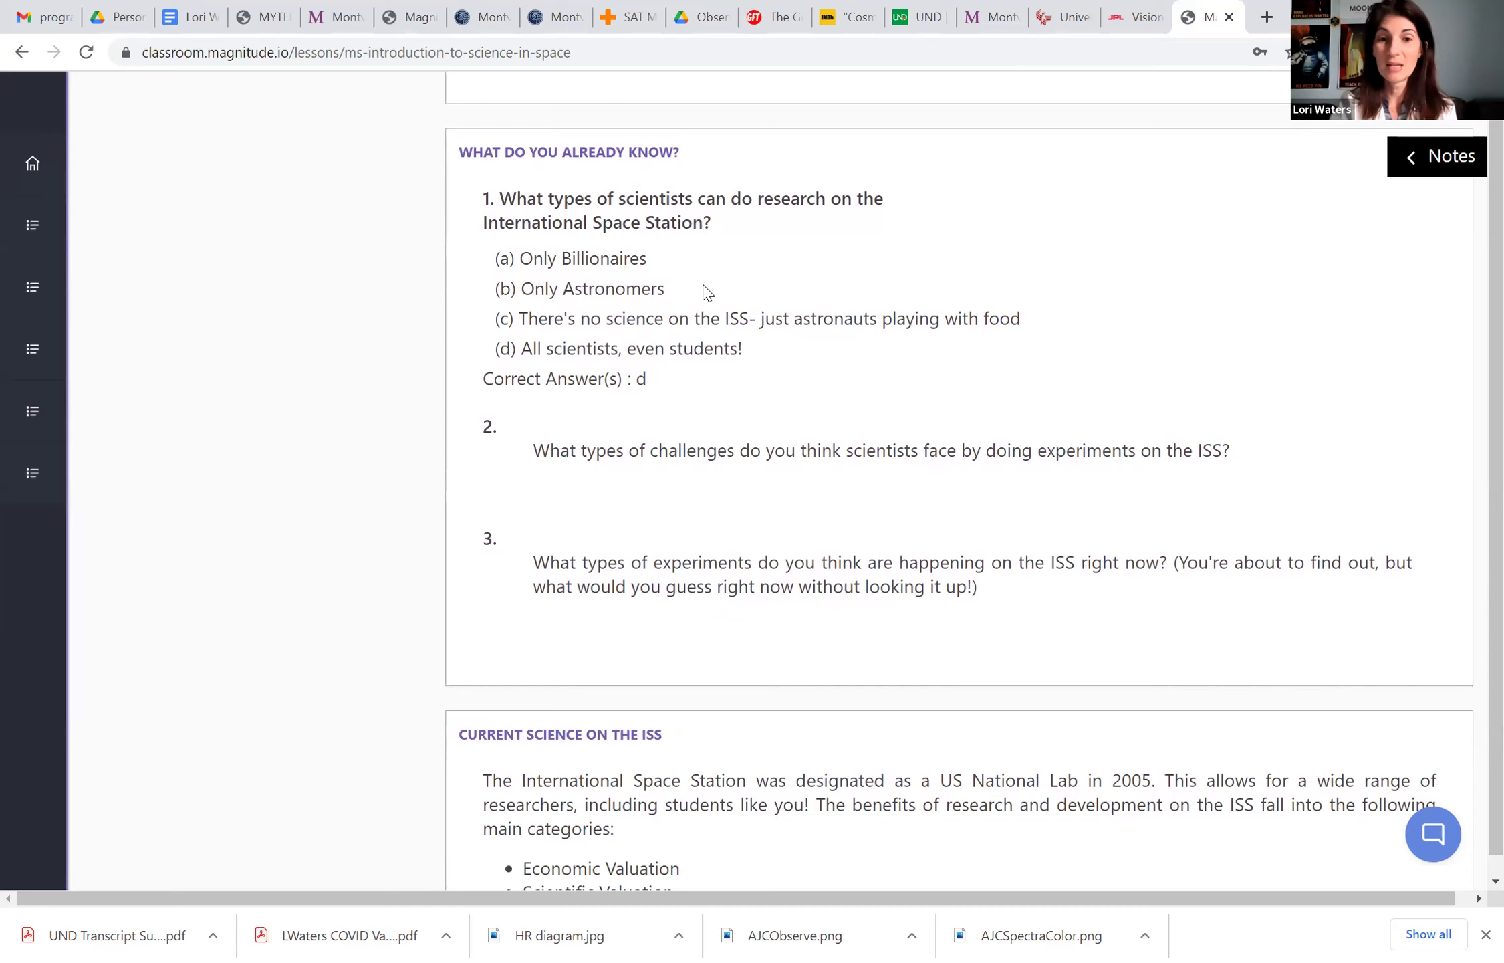
pyautogui.scroll(-1, 707, 292)
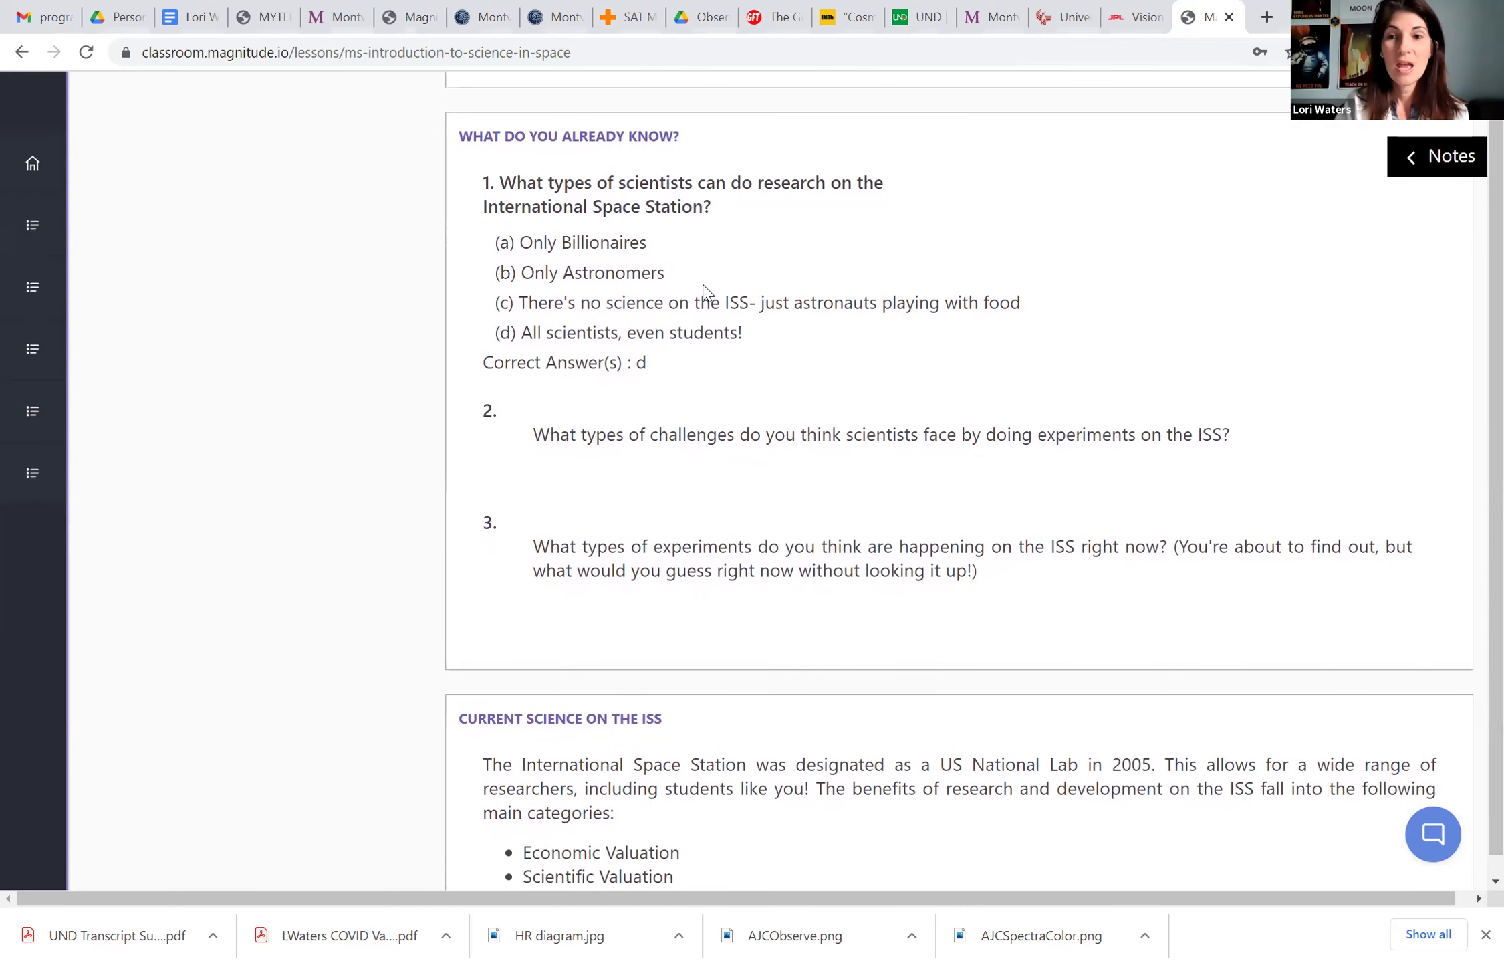
pyautogui.scroll(3, 705, 287)
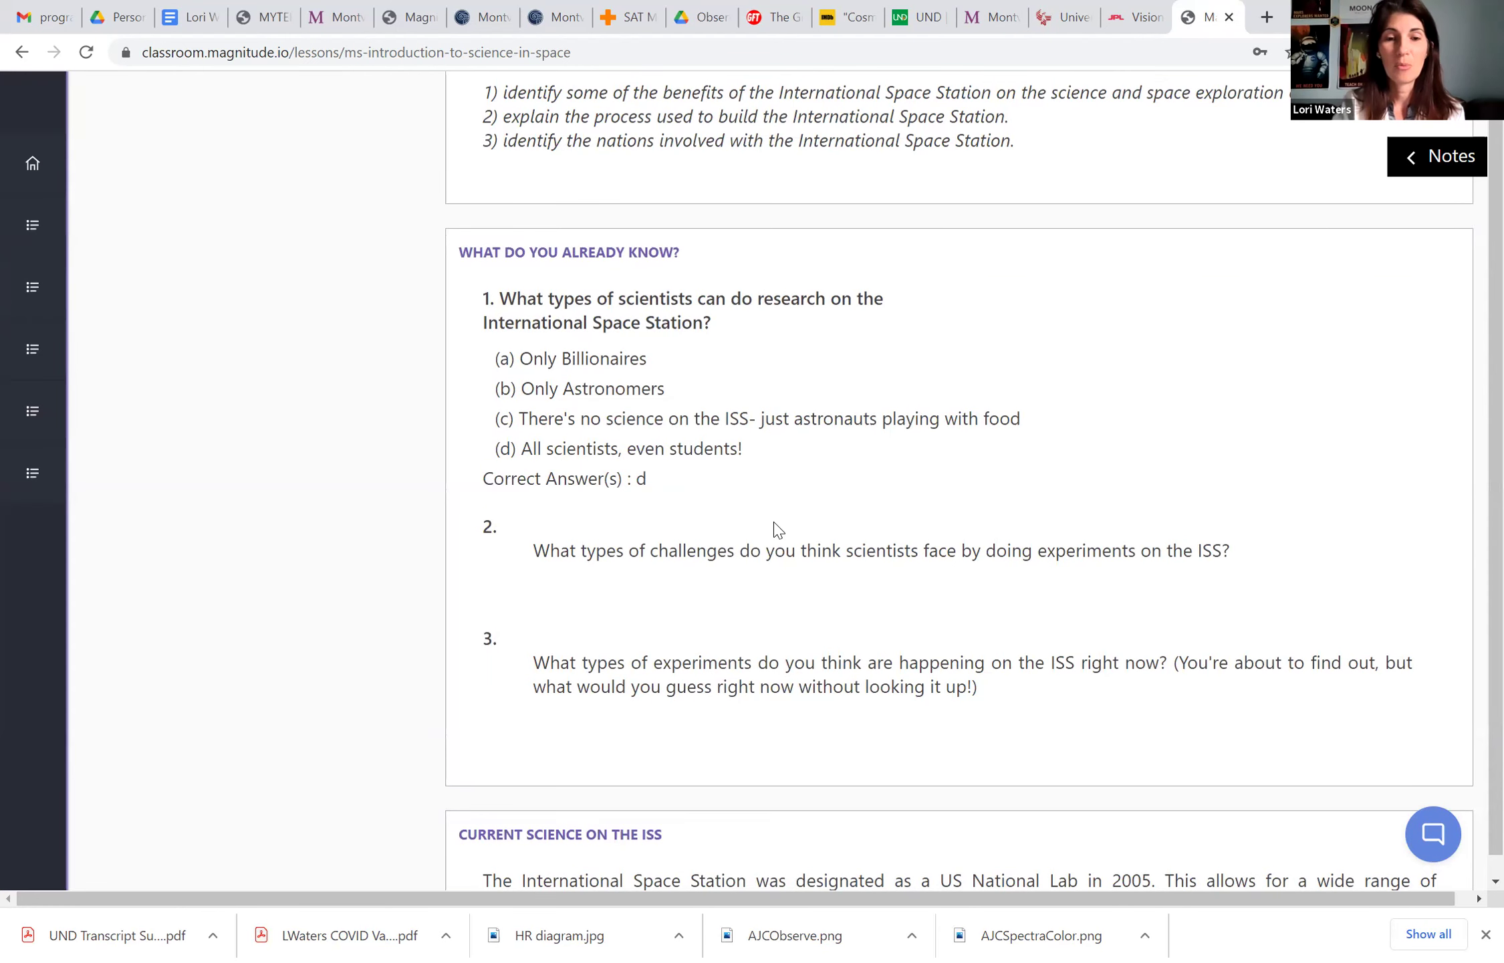
# Step: Examine the "Current Science on the ISS" content and the closing "What Do You Know?" questions
pyautogui.scroll(-7, 775, 528)
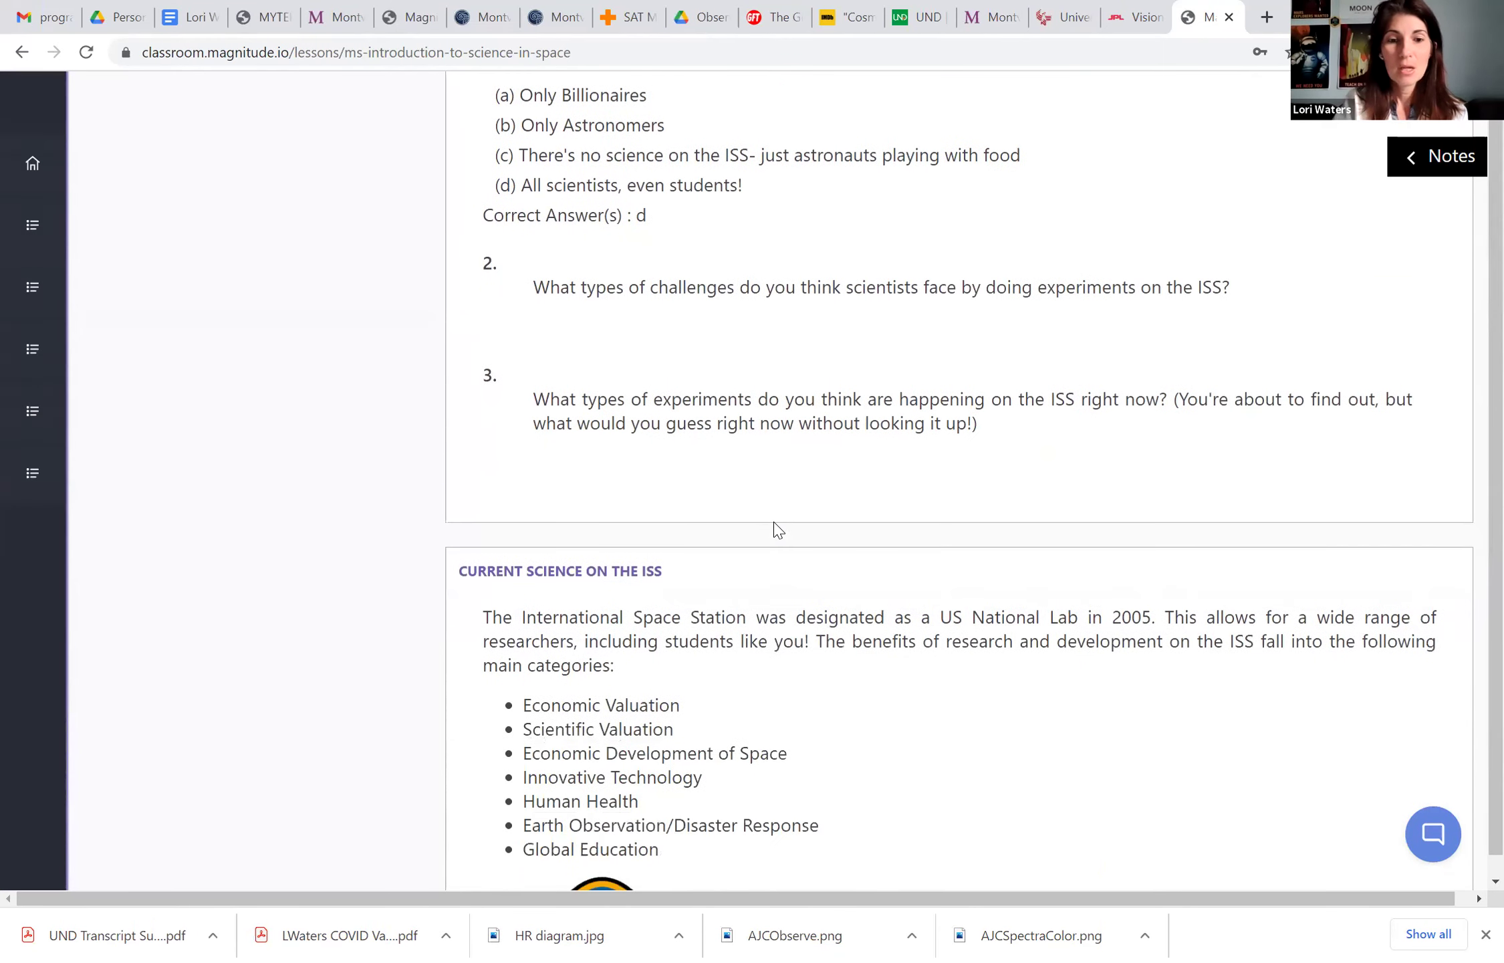
pyautogui.scroll(-7, 775, 529)
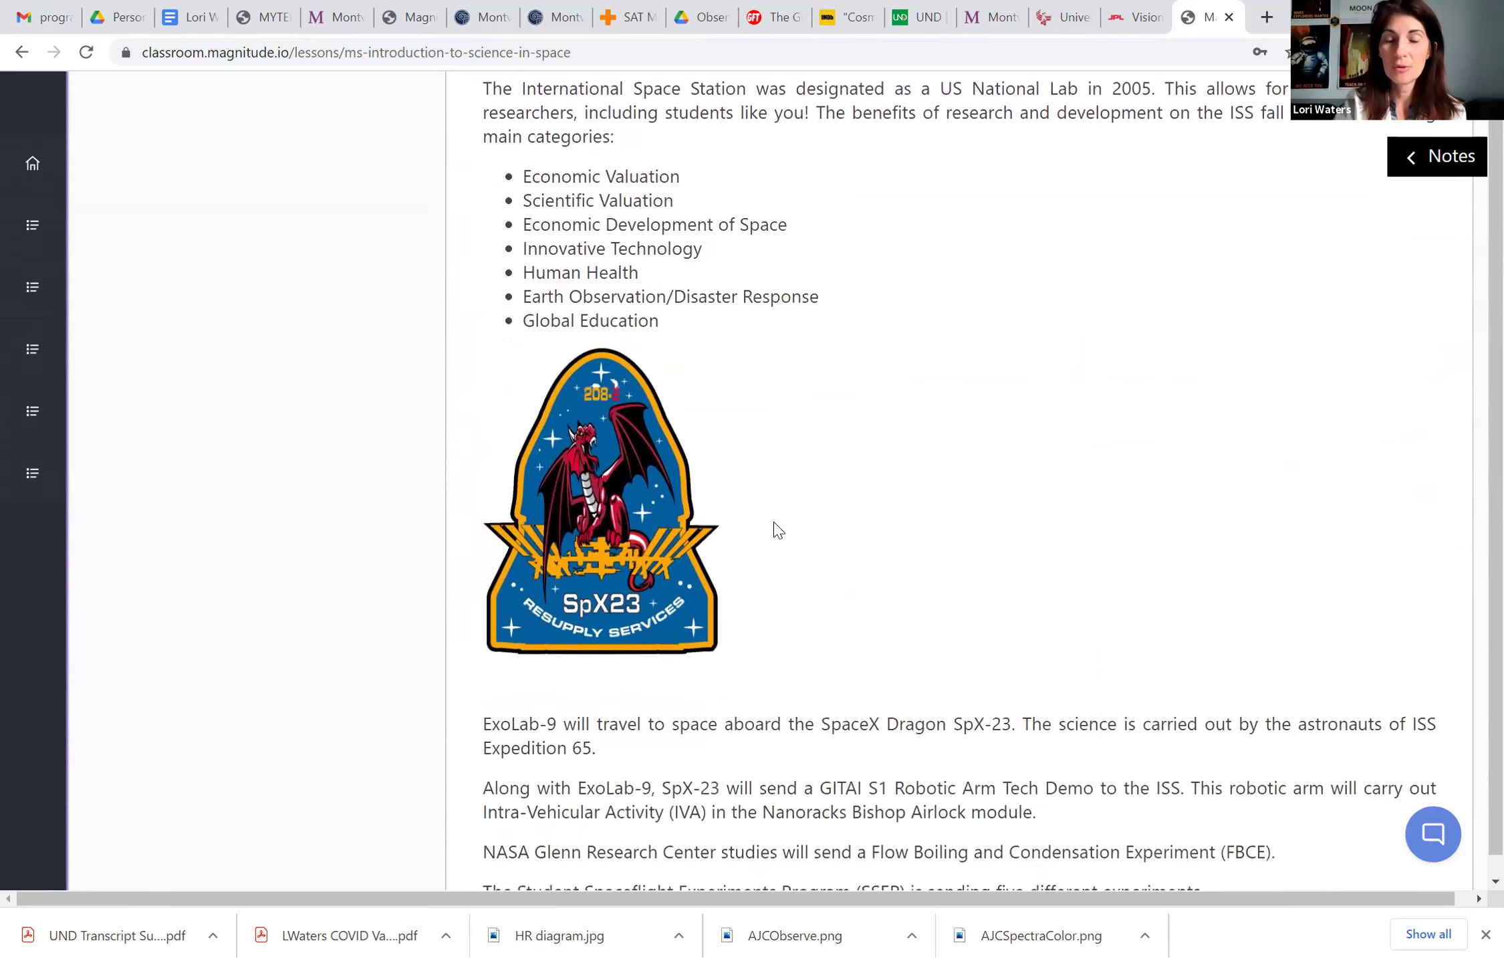
pyautogui.scroll(-12, 776, 525)
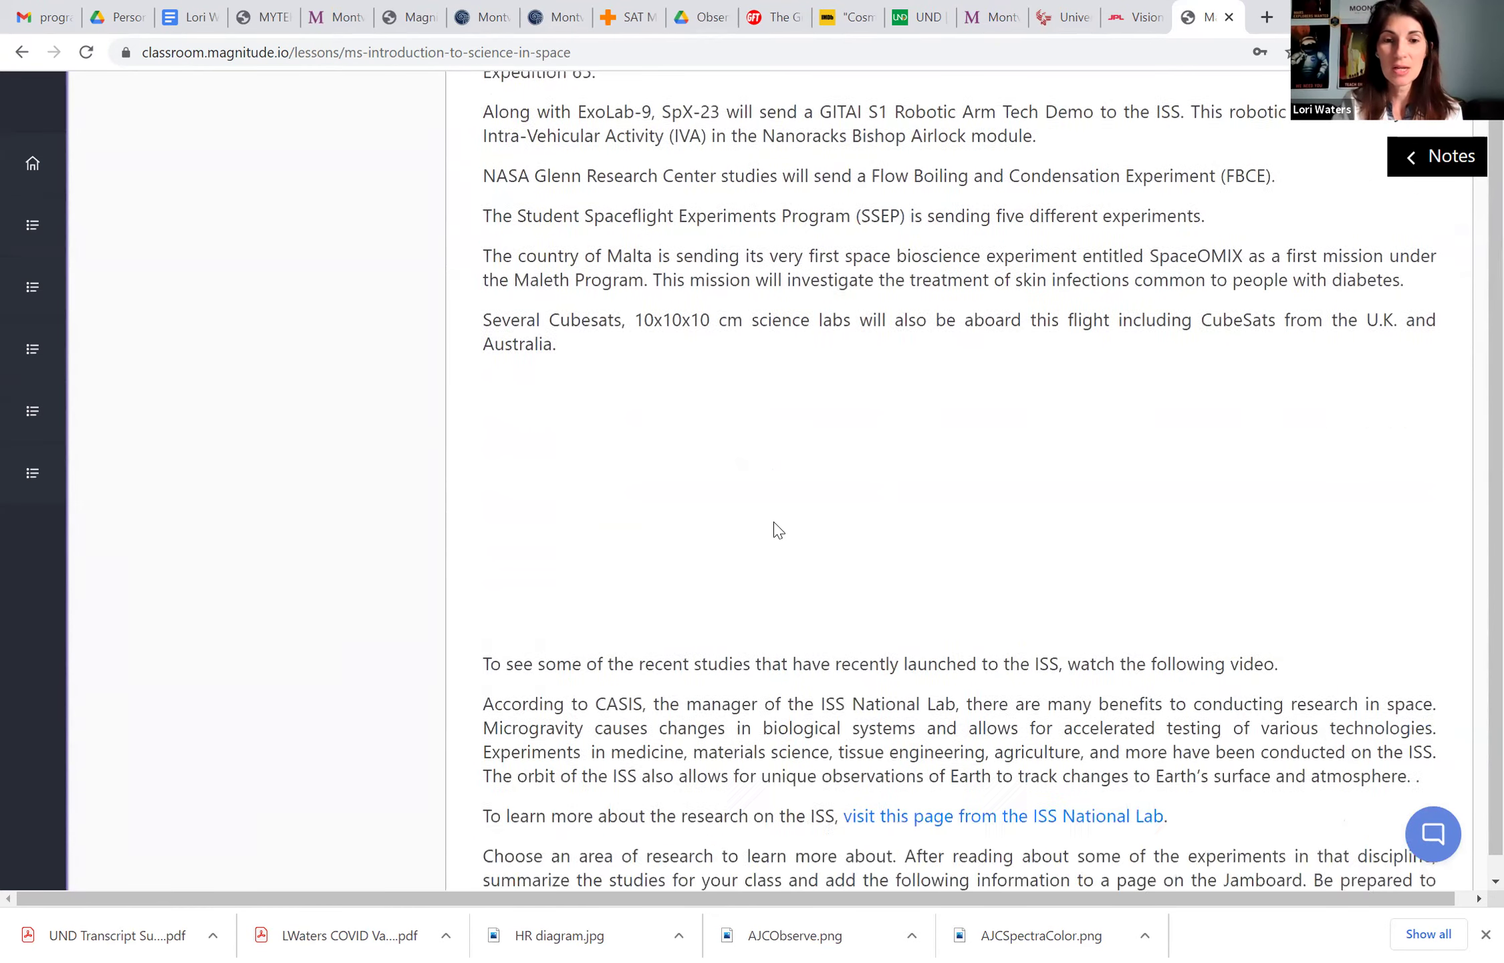
pyautogui.scroll(-5, 777, 529)
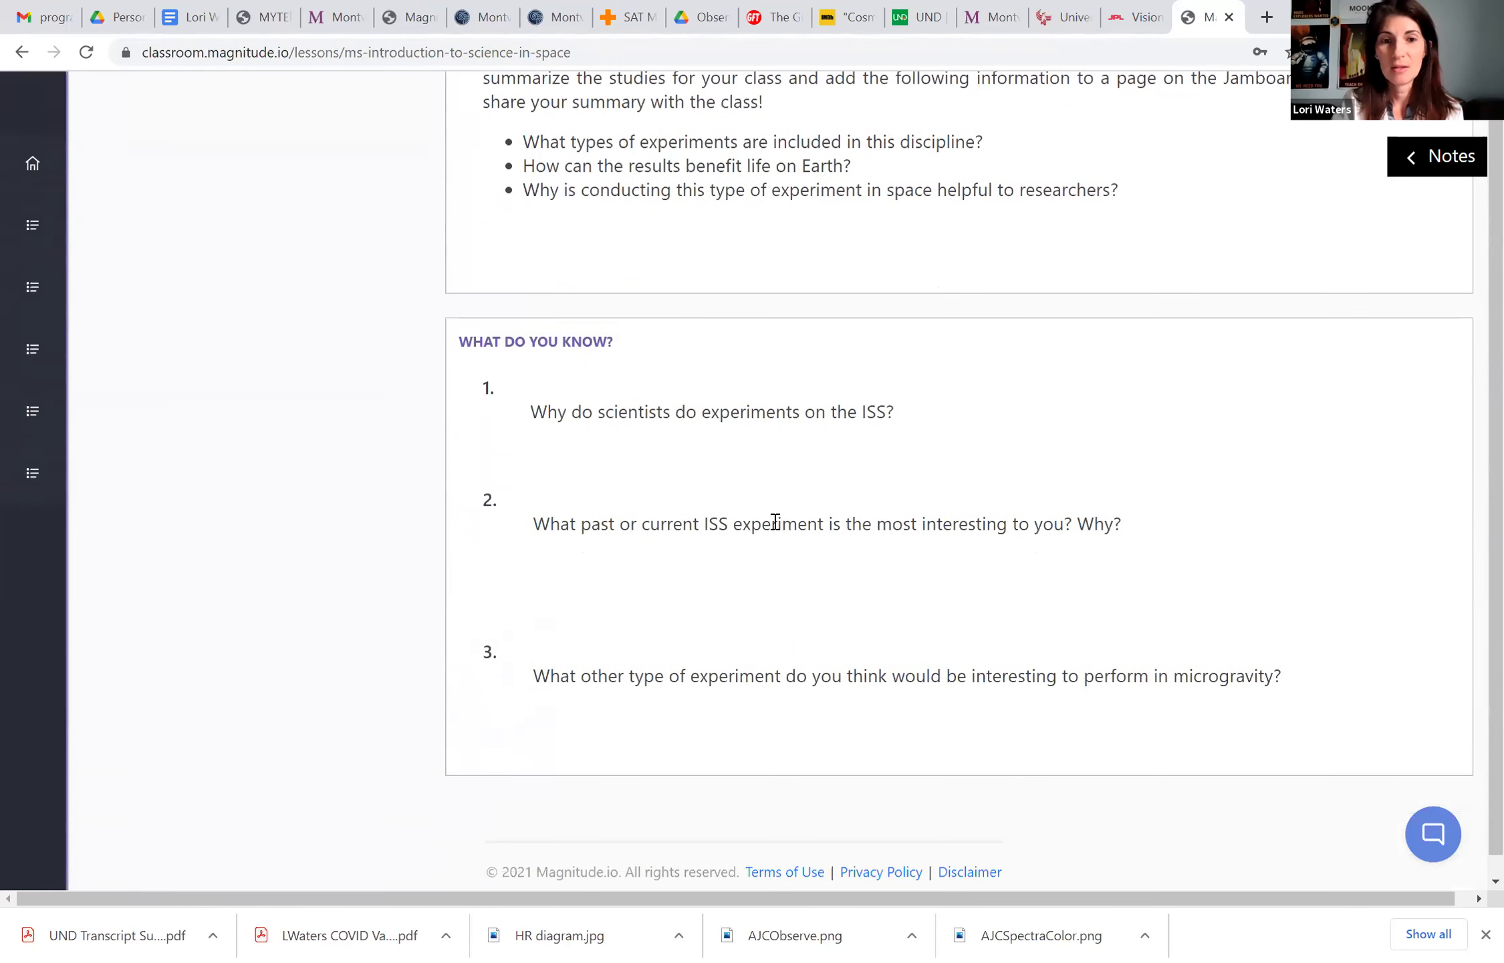
pyautogui.scroll(16, 777, 529)
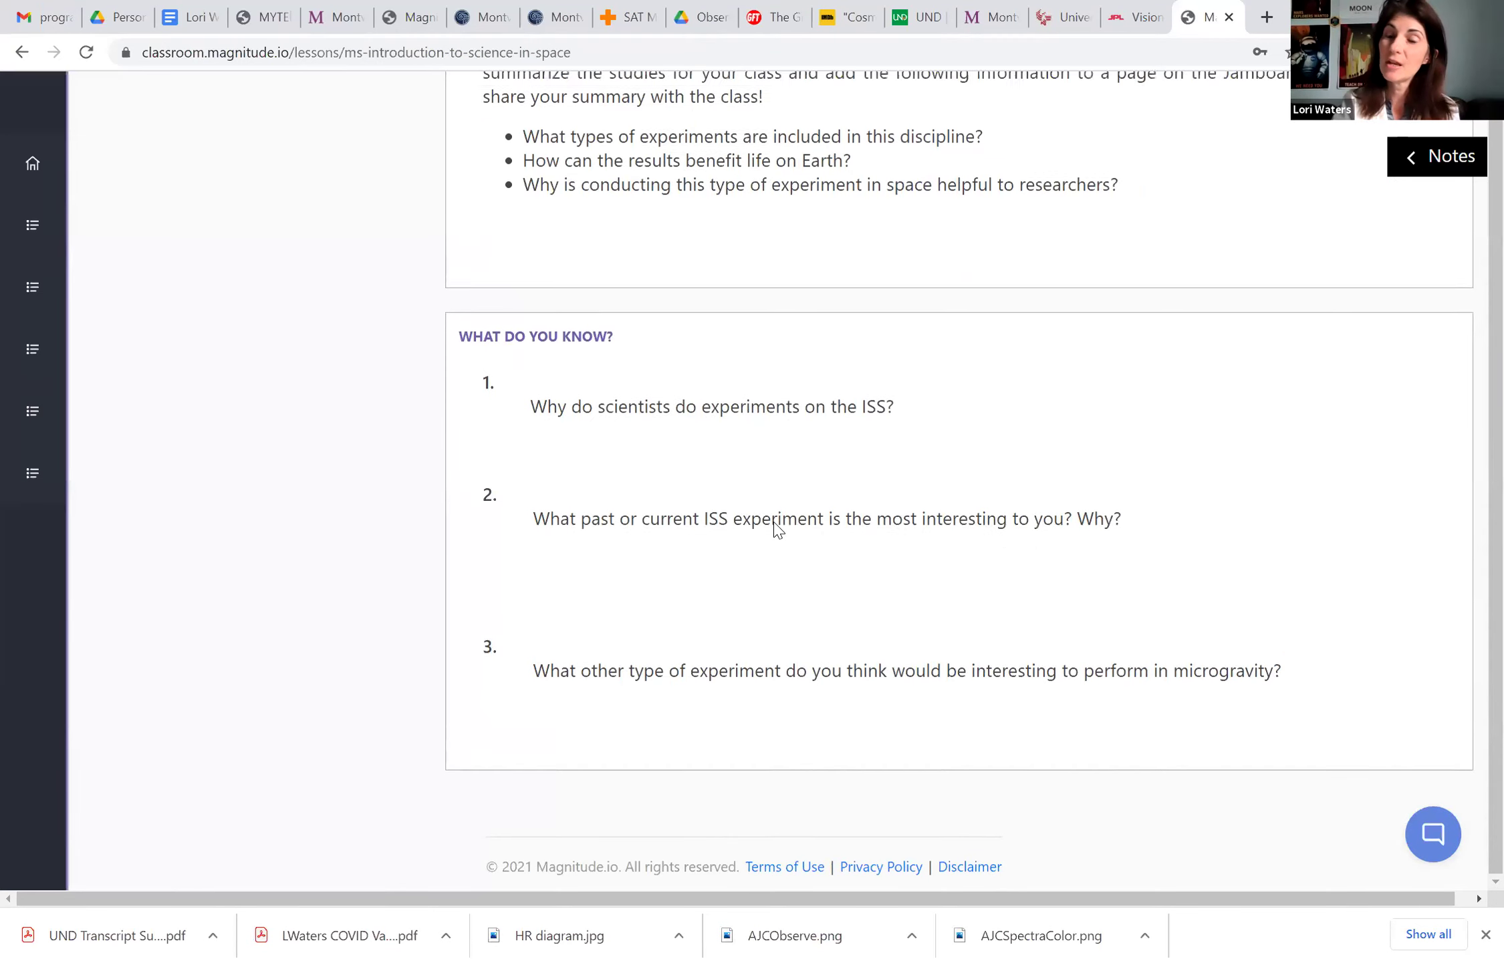
pyautogui.scroll(20, 777, 529)
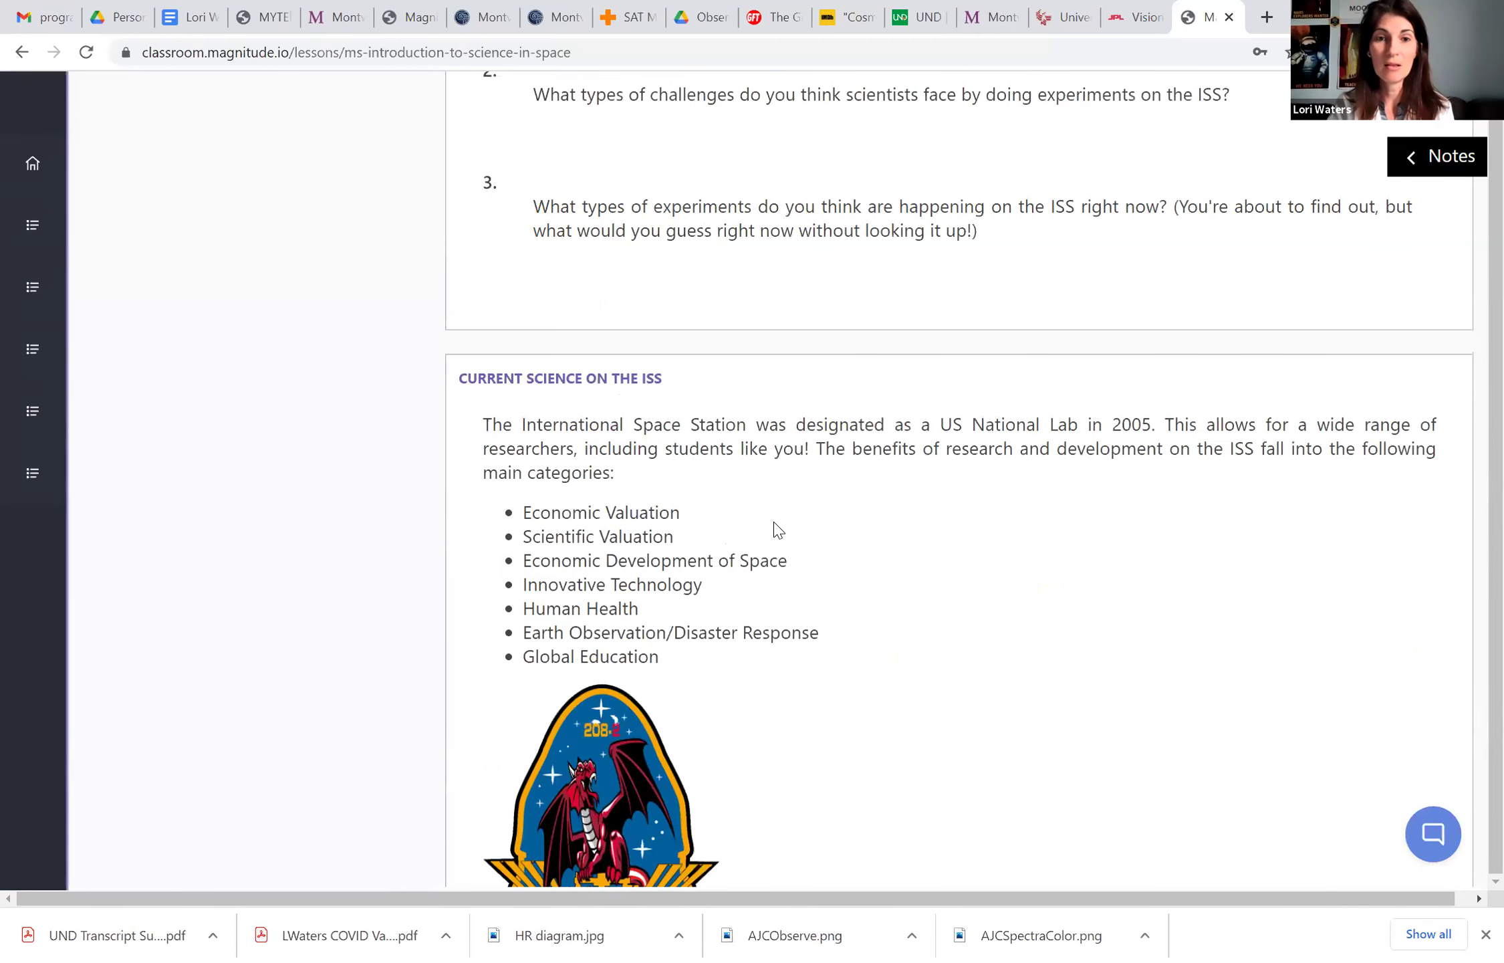
# Step: Clone the lesson under the new title "MS: Intro to Space LW"
pyautogui.scroll(9, 325, 502)
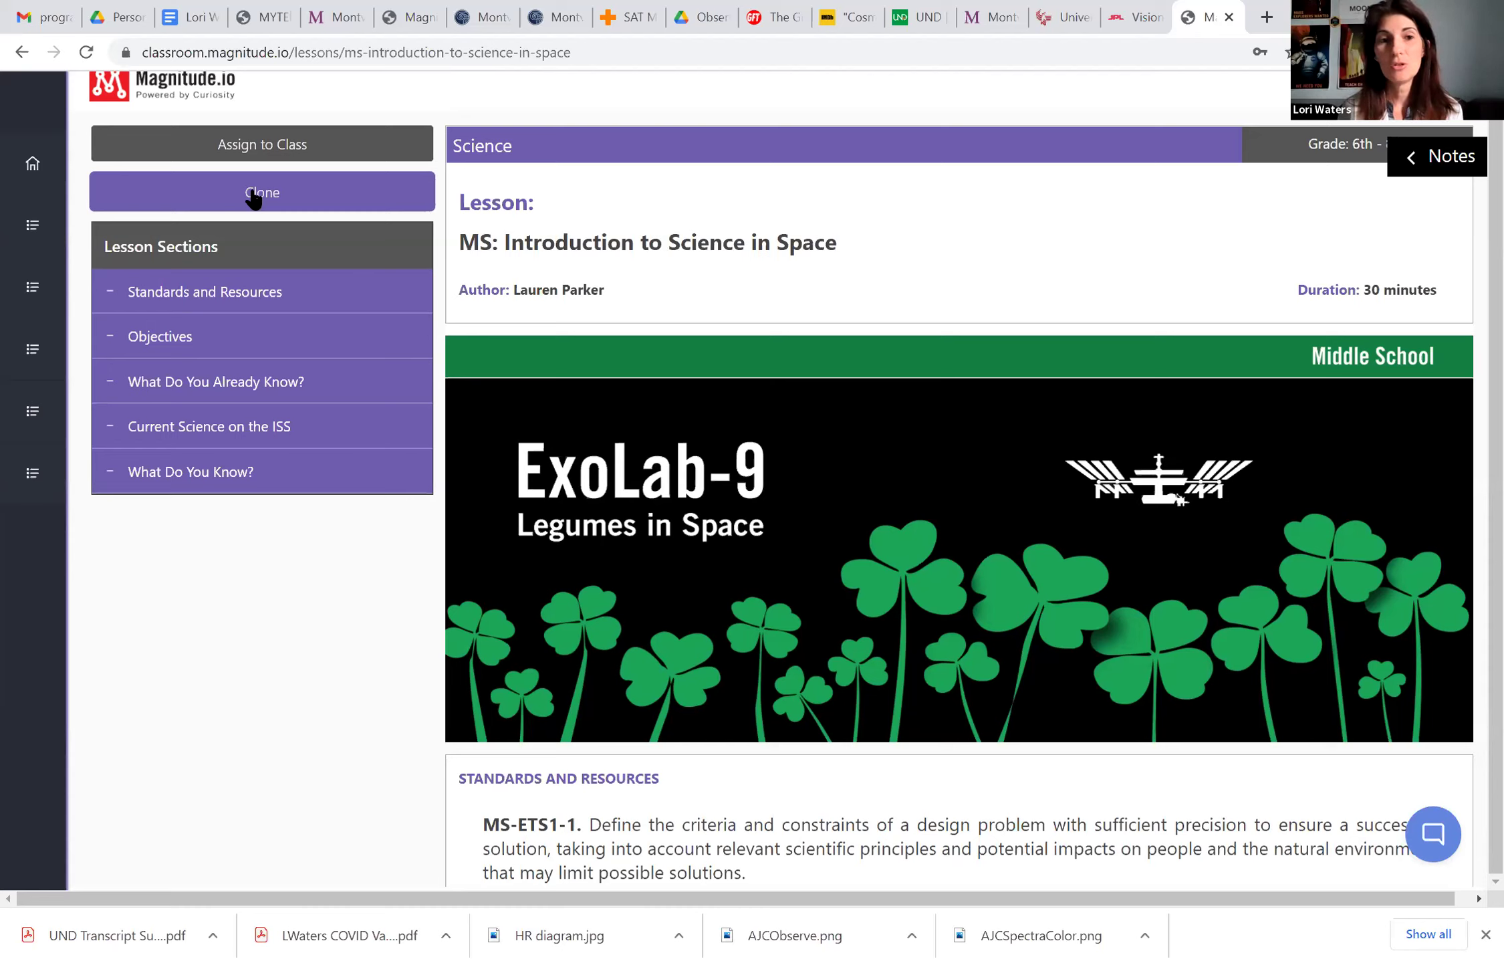
pyautogui.click(253, 194)
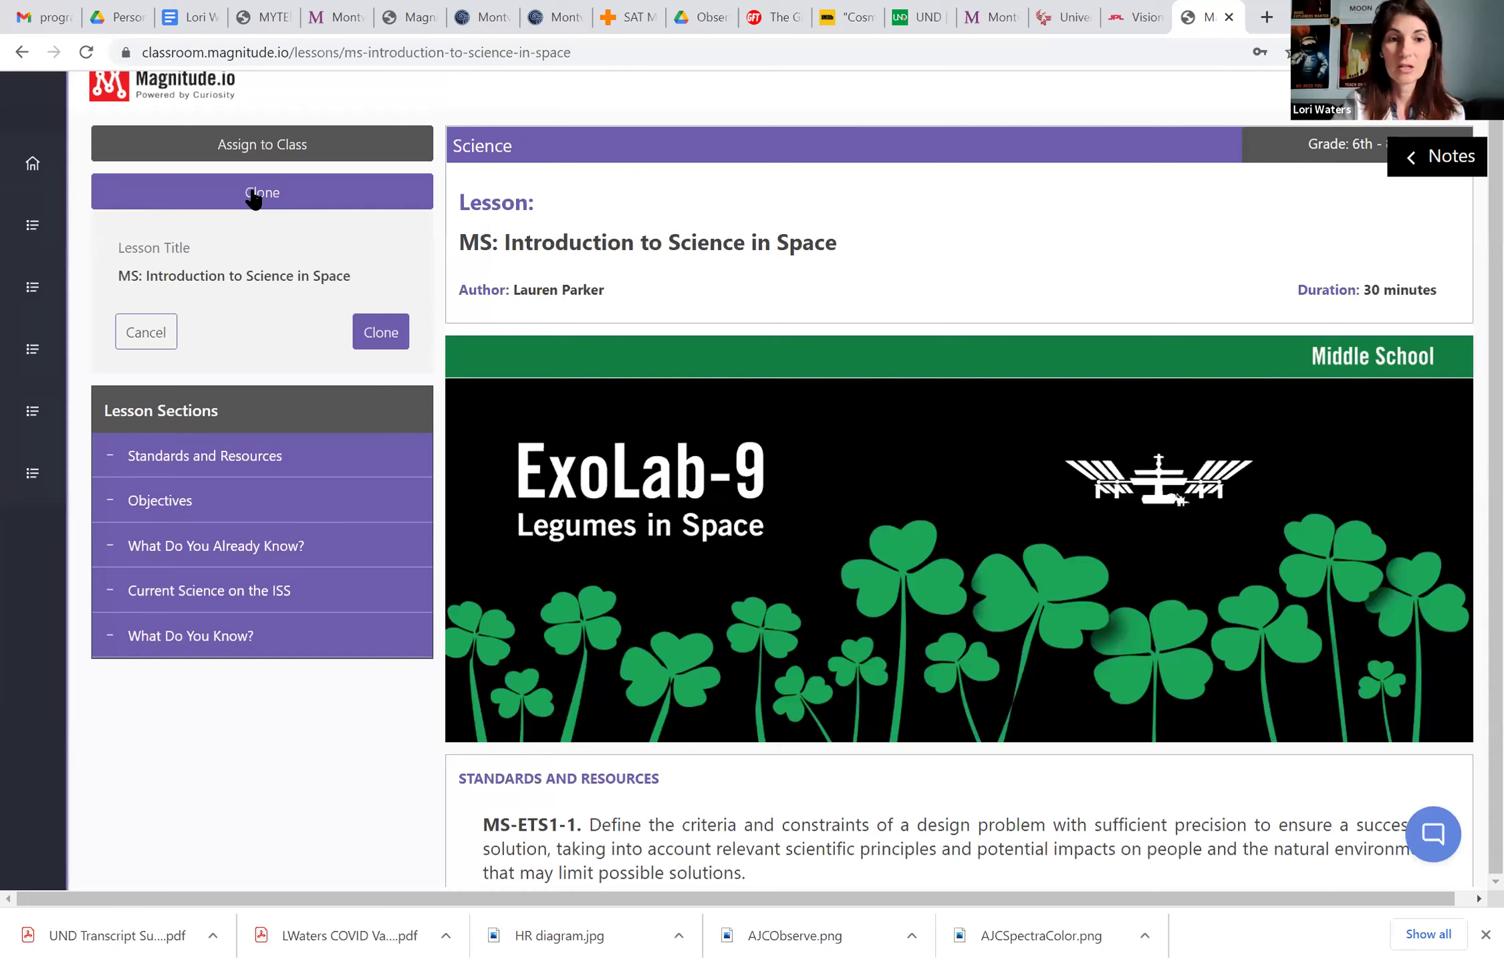
pyautogui.moveTo(355, 277); pyautogui.dragTo(179, 278)
pyautogui.press('BackSpace')
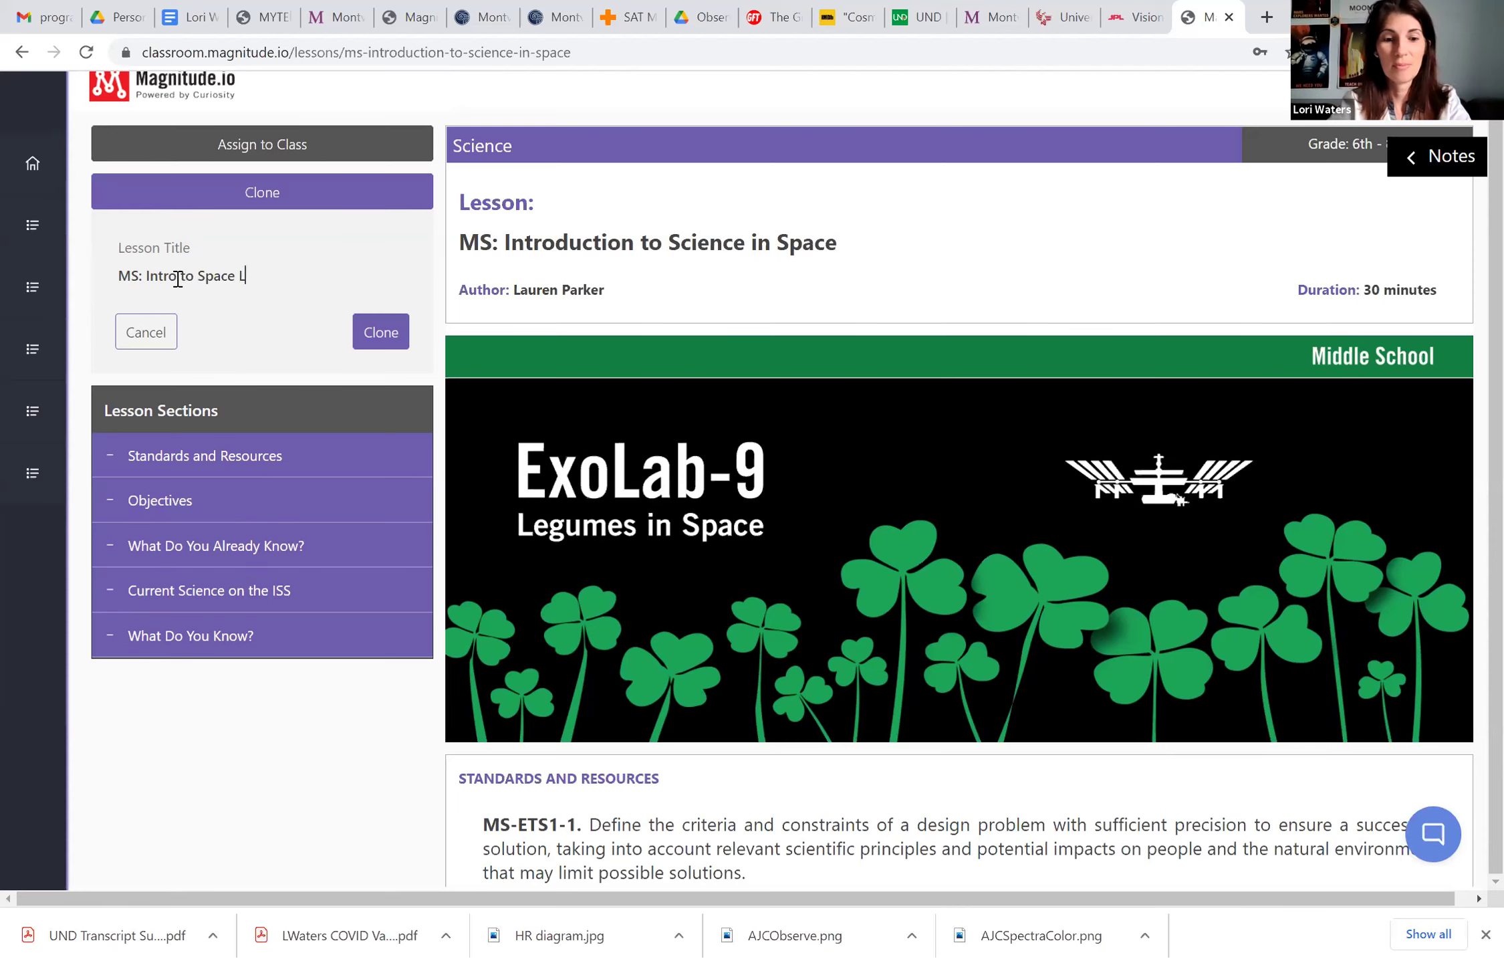
pyautogui.click(385, 330)
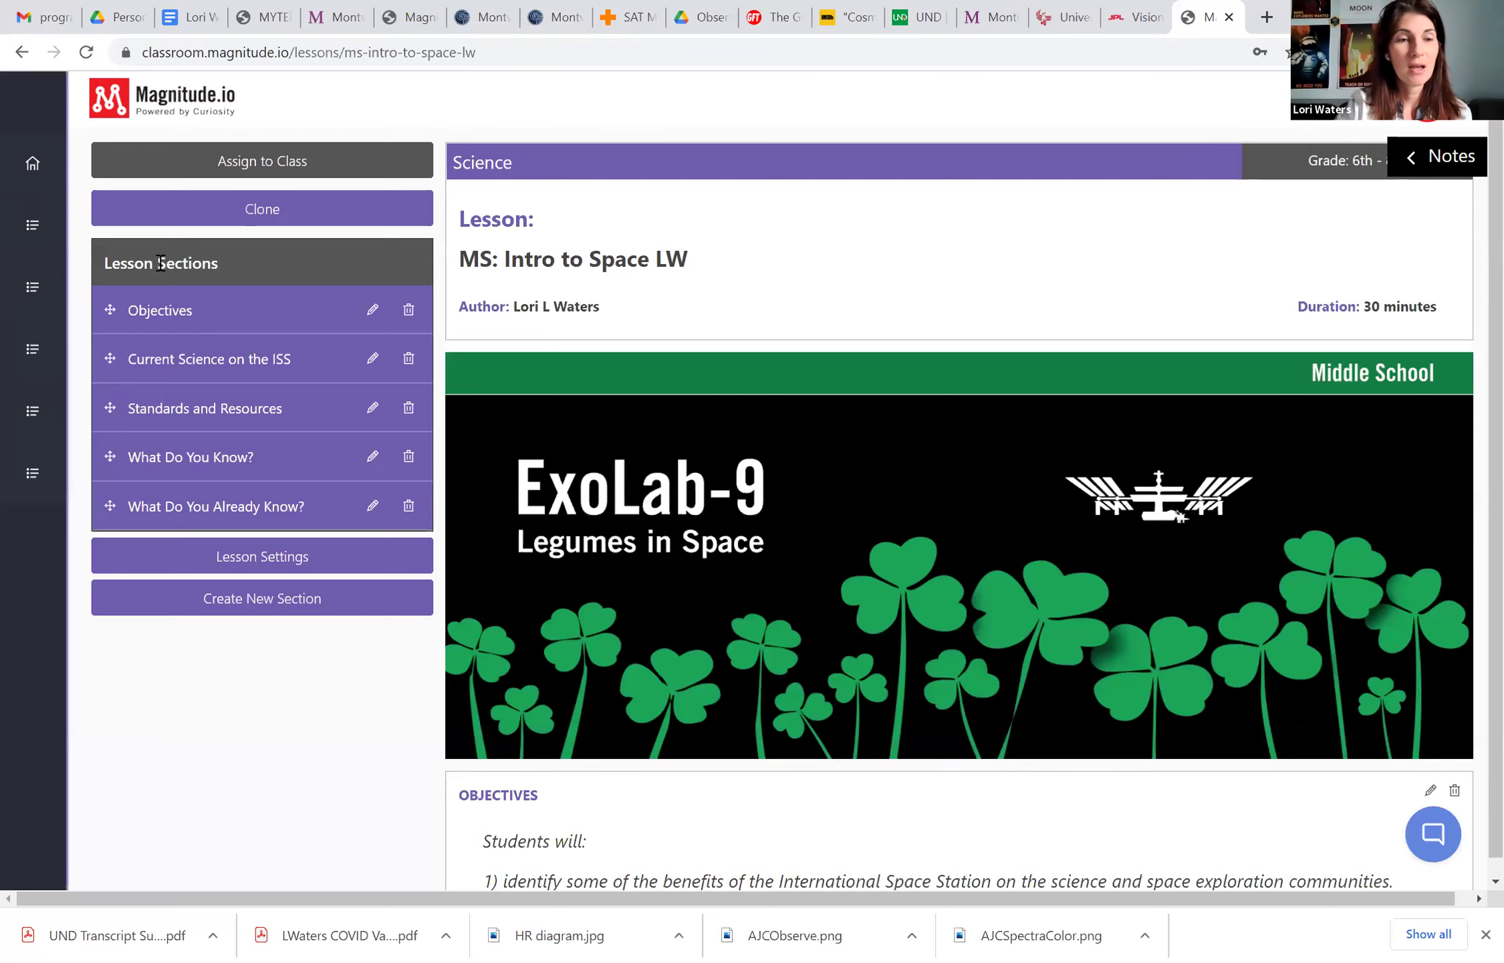
# Step: Open the cloned lesson "MS: Intro to Space LW" from the personal lesson collection
pyautogui.moveTo(31, 173)
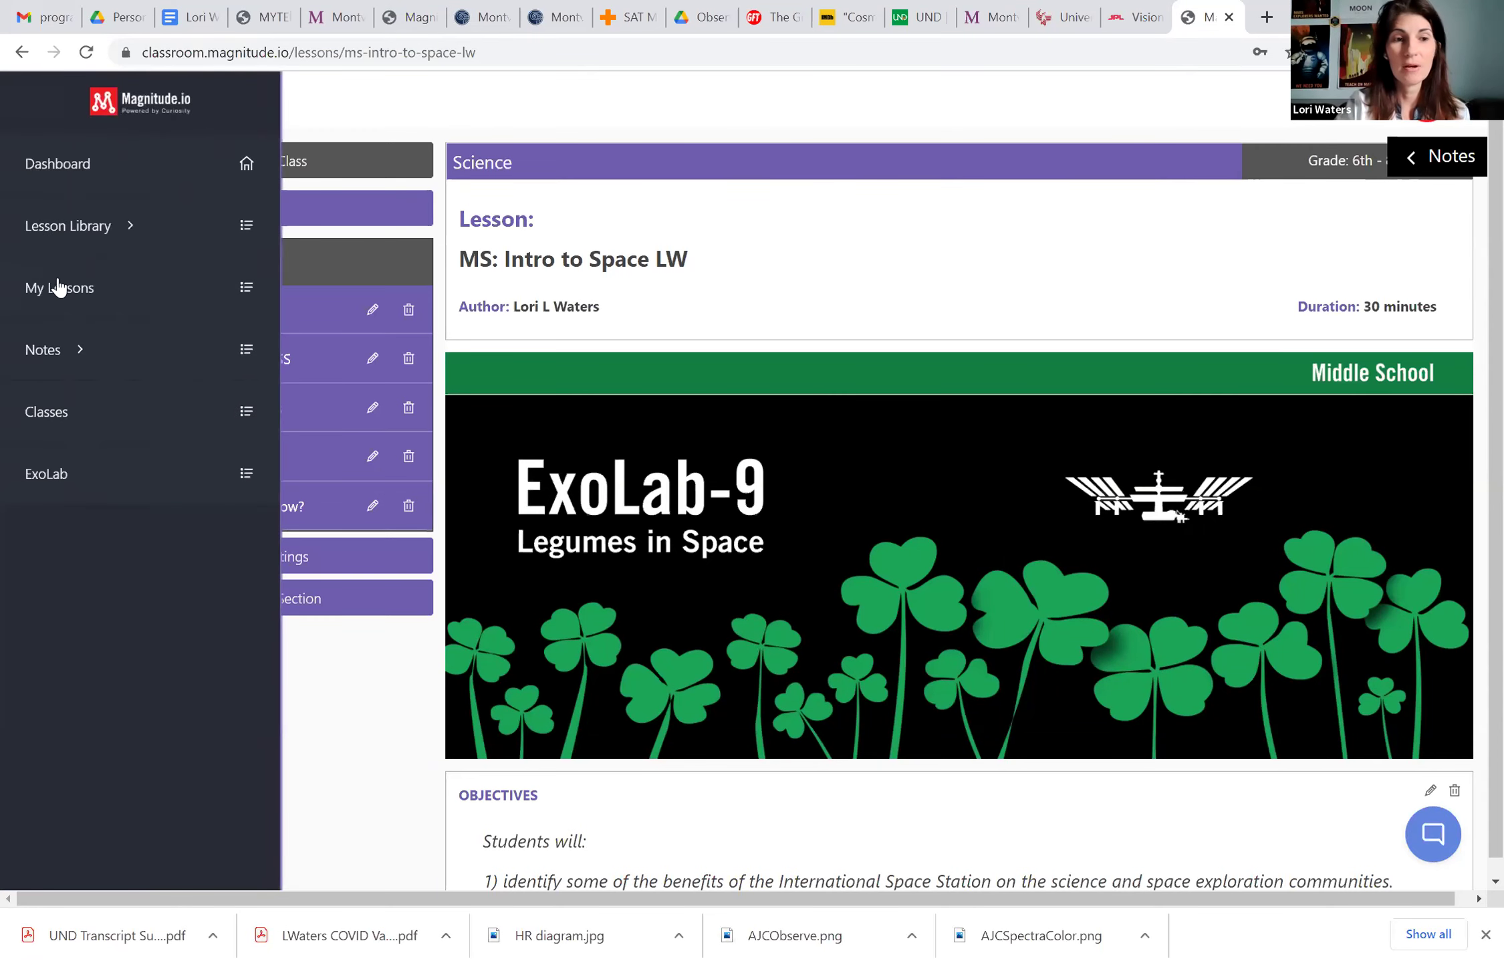
pyautogui.click(60, 292)
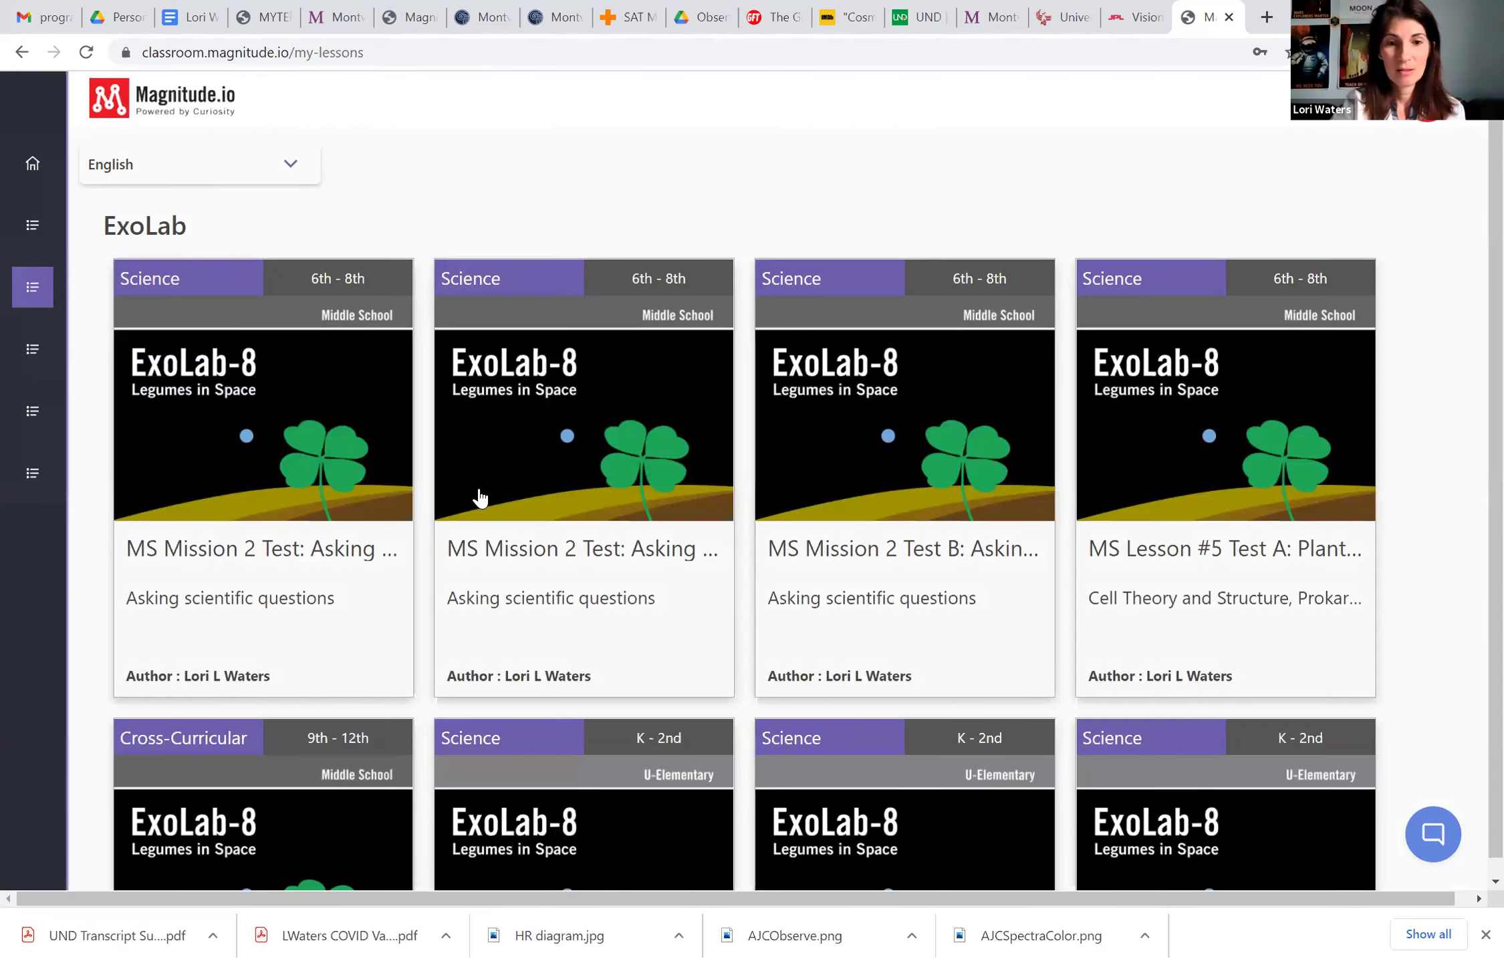
pyautogui.scroll(-10, 519, 591)
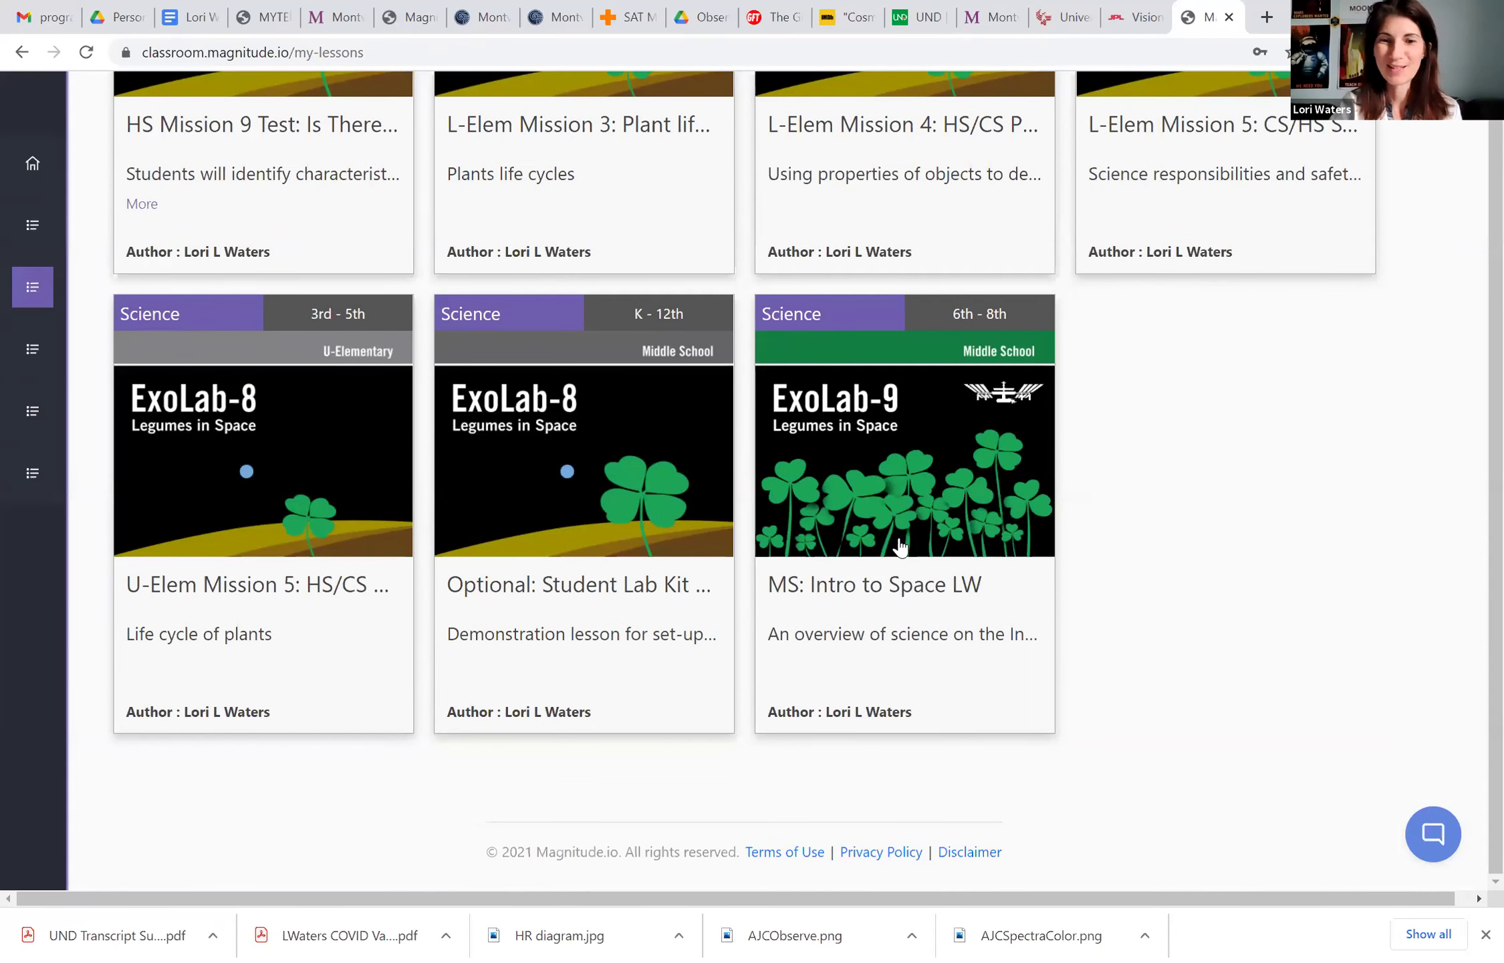
pyautogui.scroll(10, 893, 508)
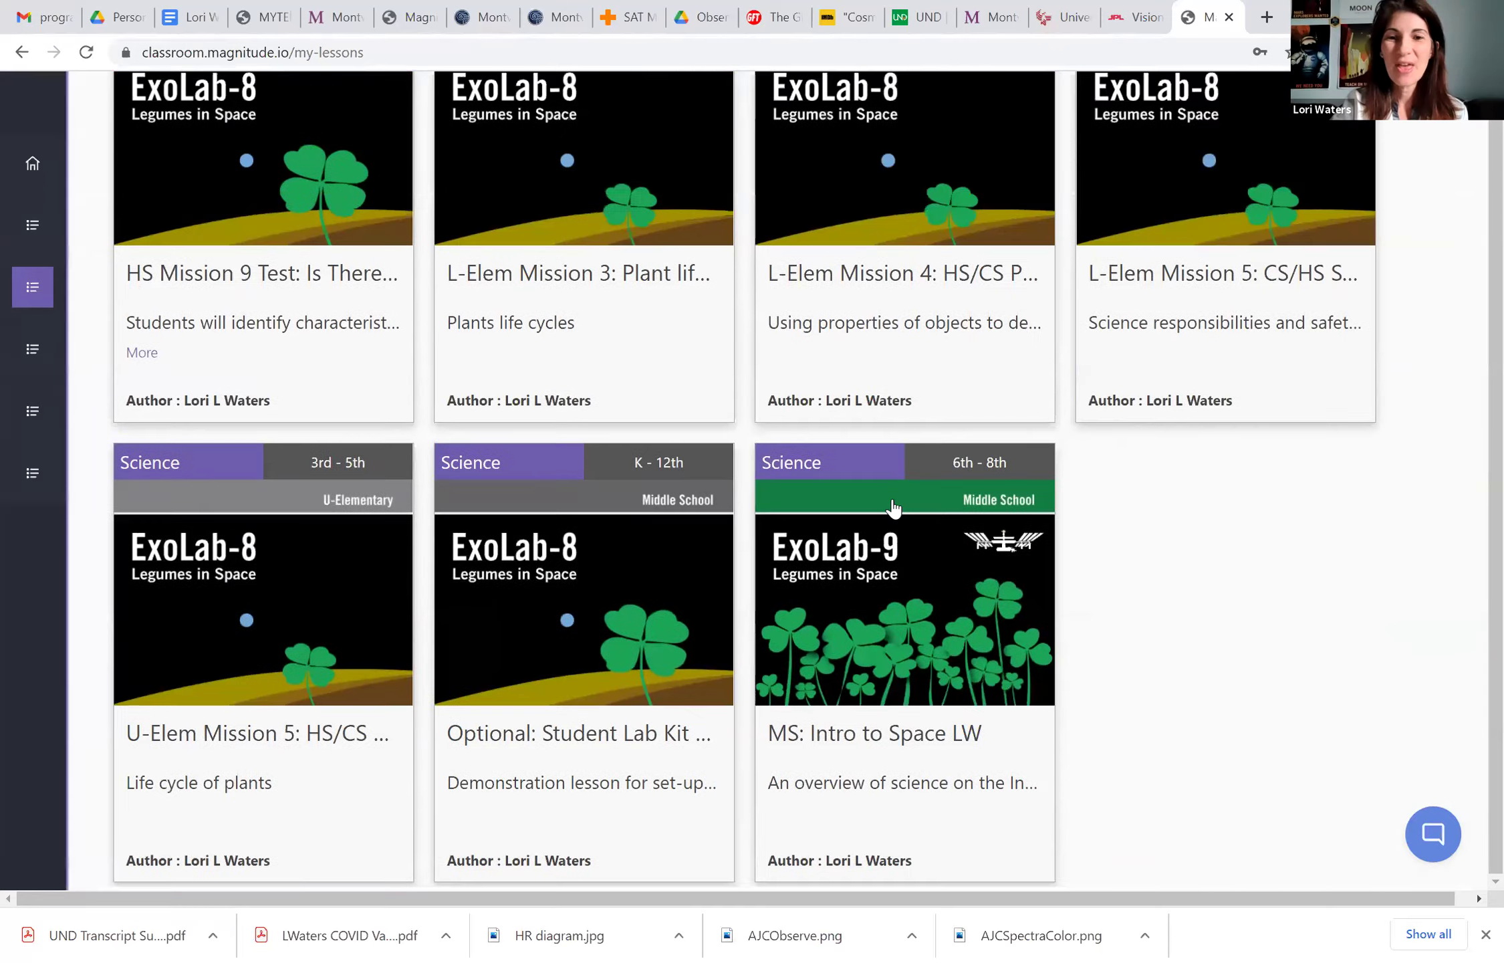
pyautogui.scroll(-10, 894, 508)
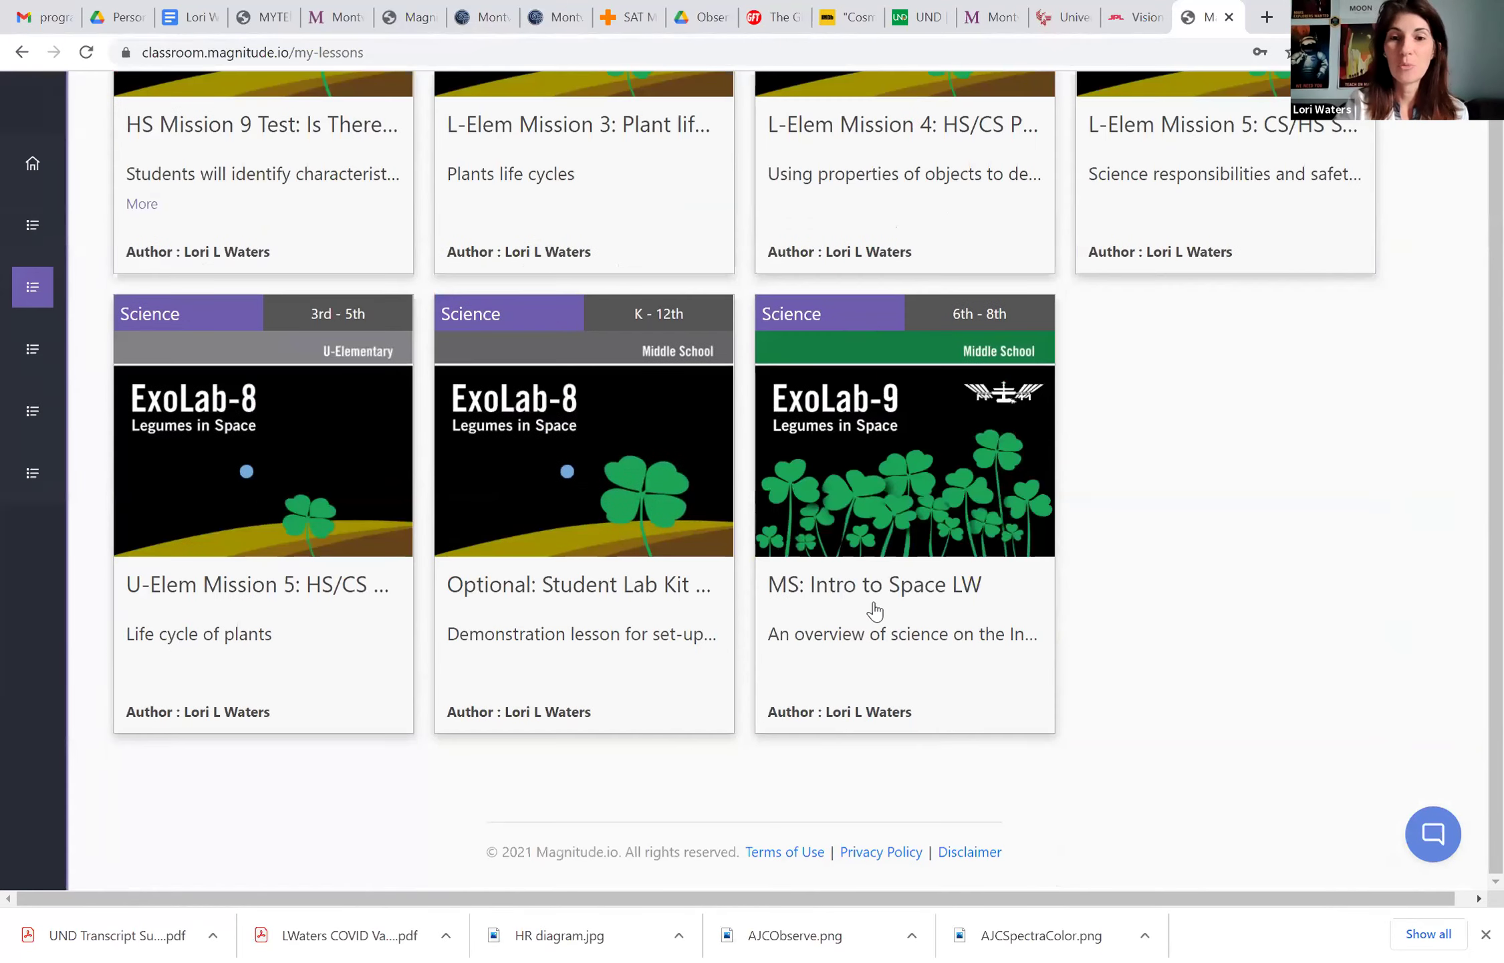
pyautogui.scroll(10, 872, 520)
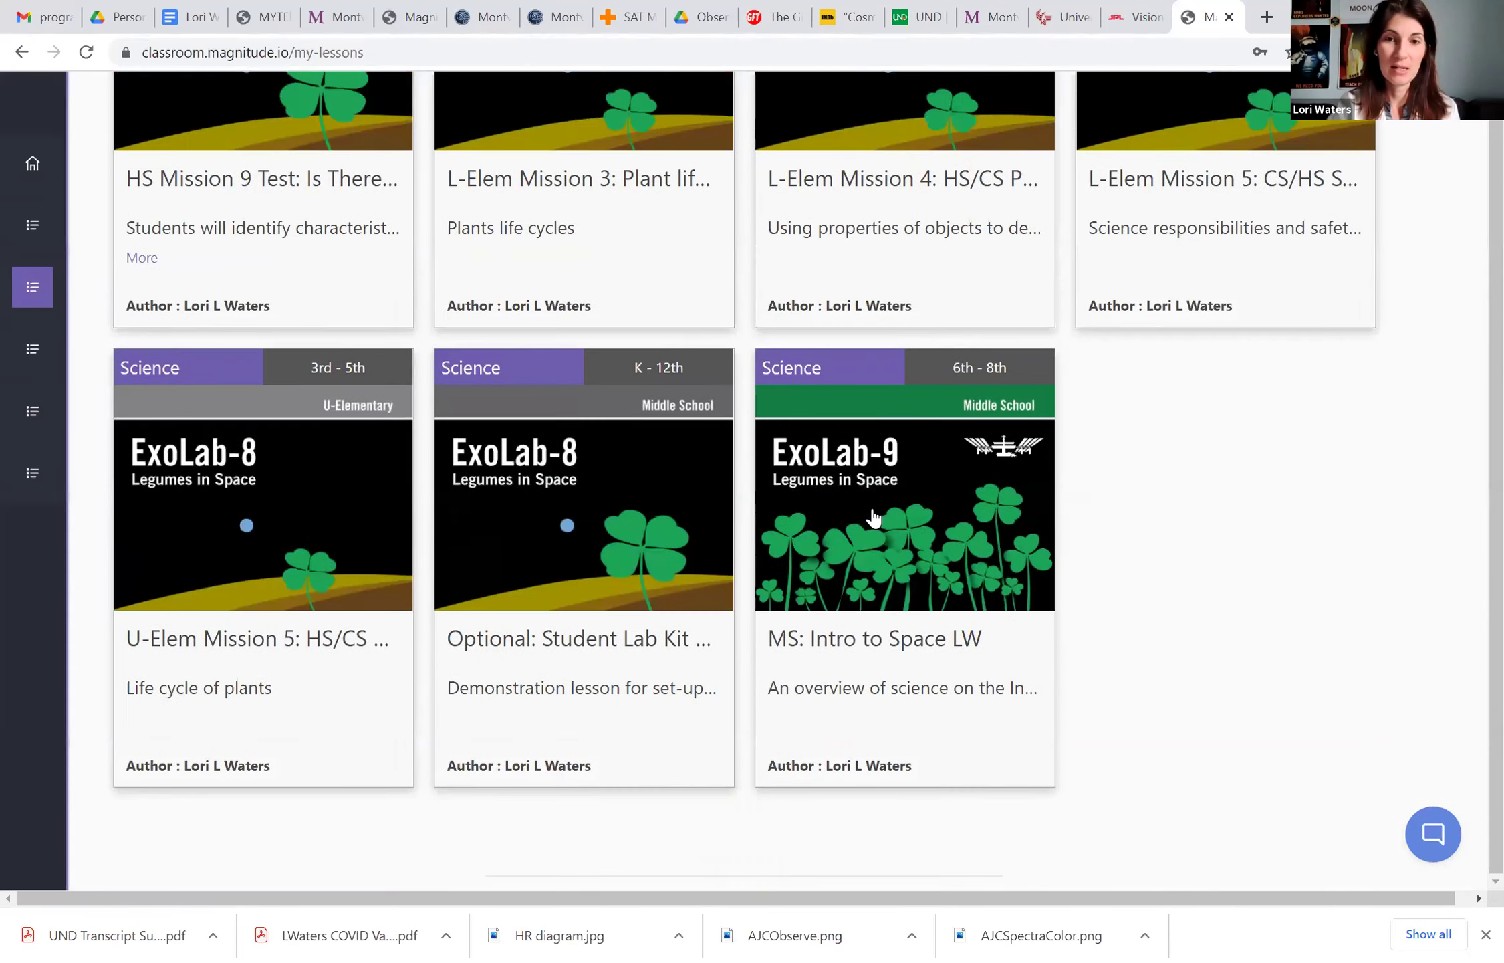
pyautogui.scroll(-10, 882, 508)
pyautogui.click(909, 494)
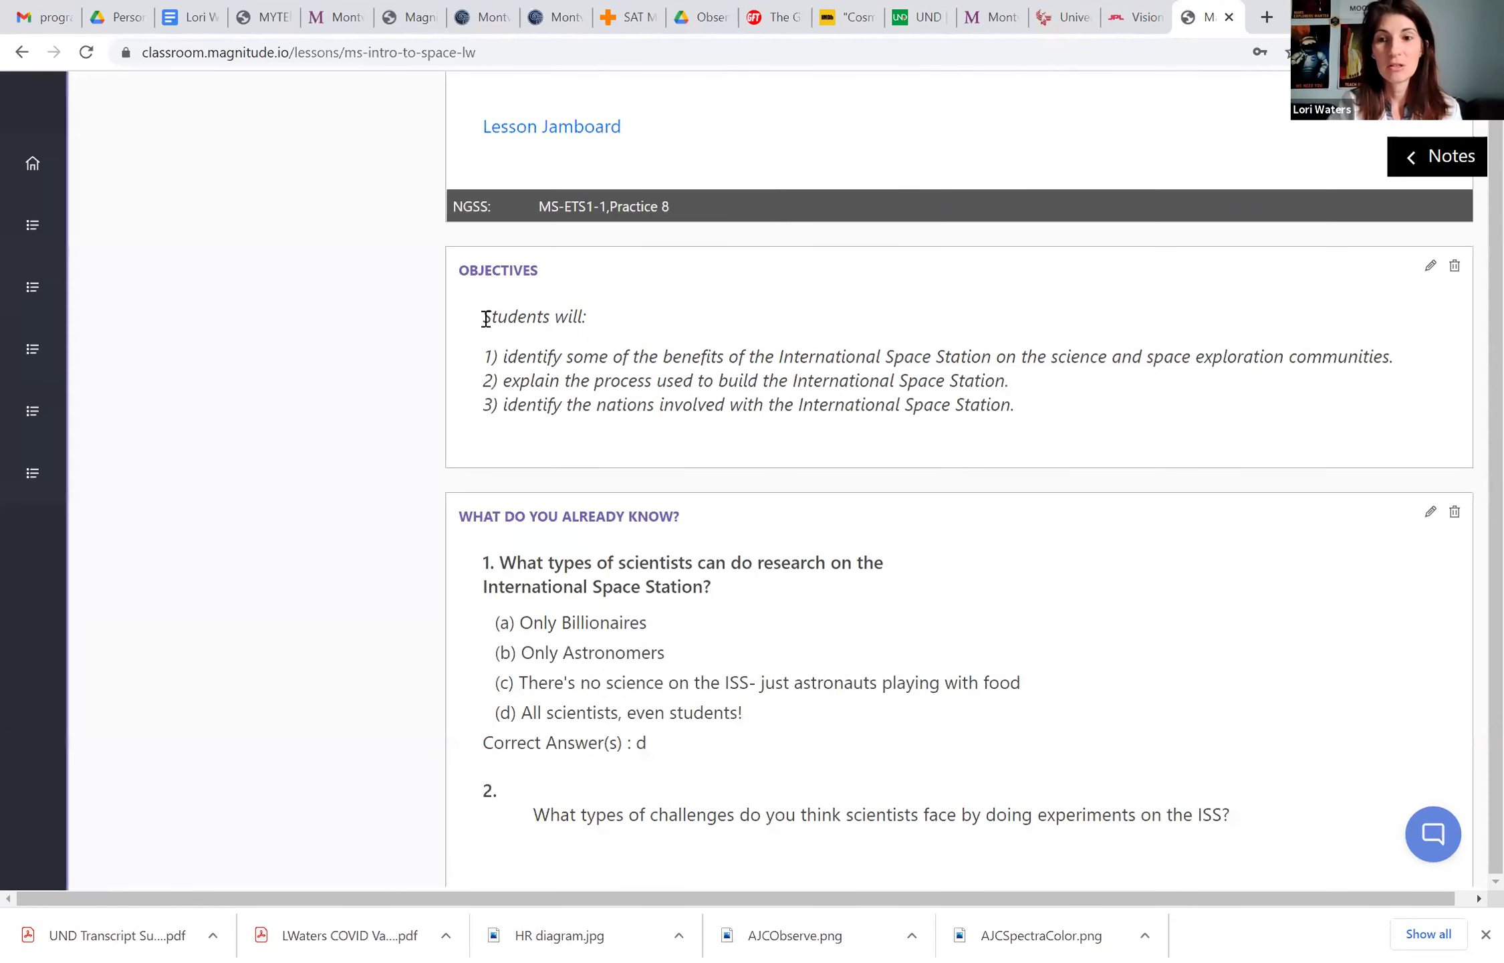
# Step: Make the Standards and Resources section viewable only by the teacher and save the section
pyautogui.scroll(10, 486, 319)
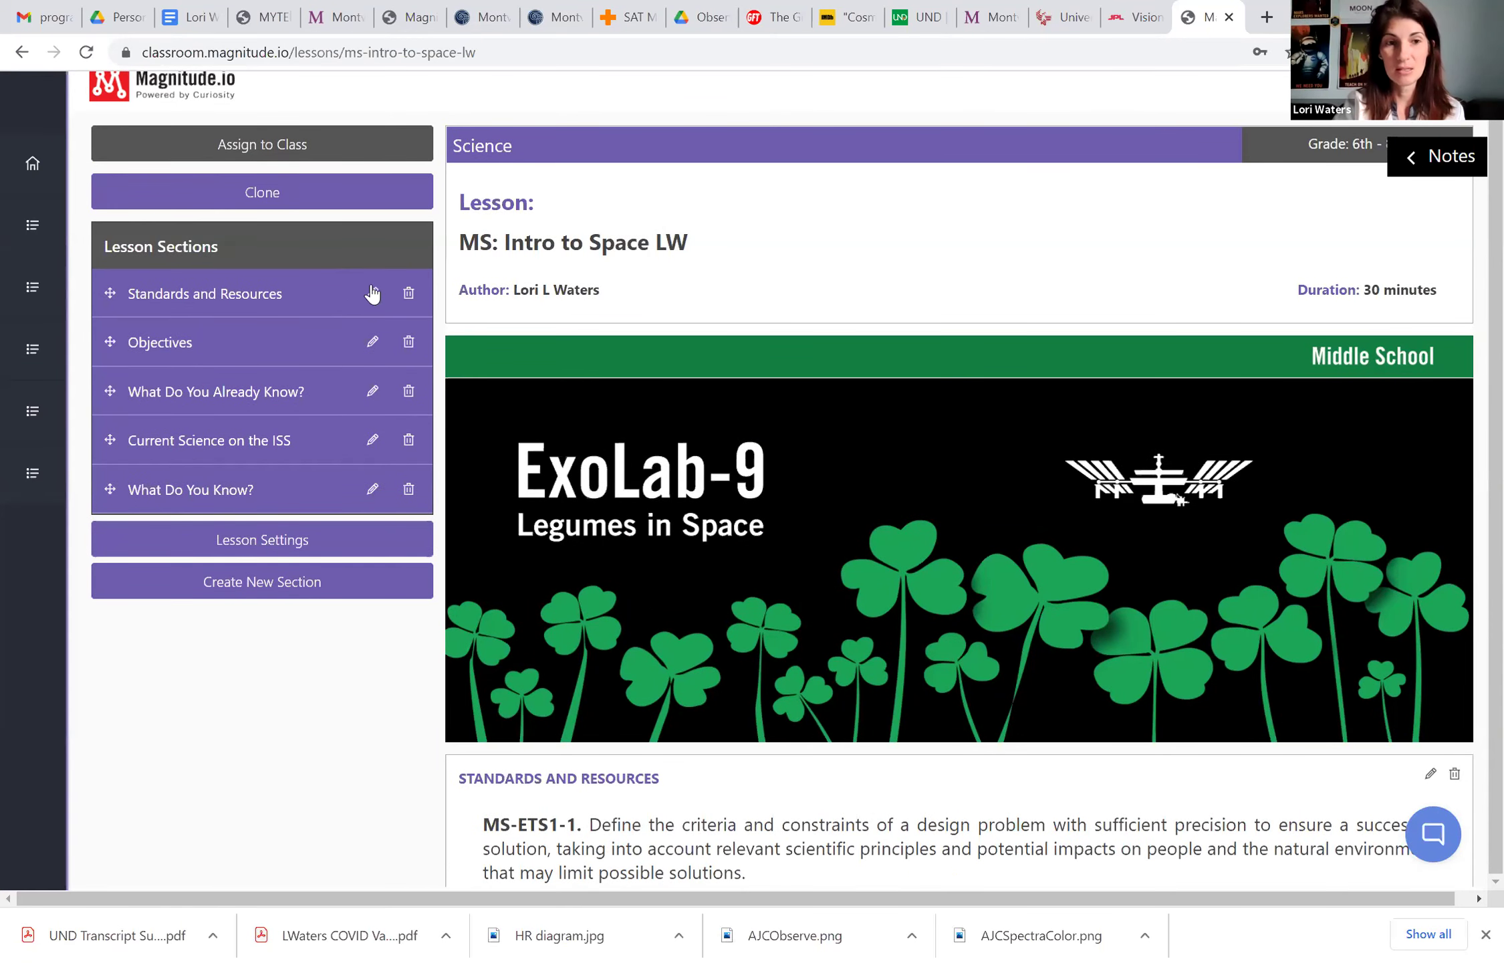
pyautogui.scroll(-5, 735, 756)
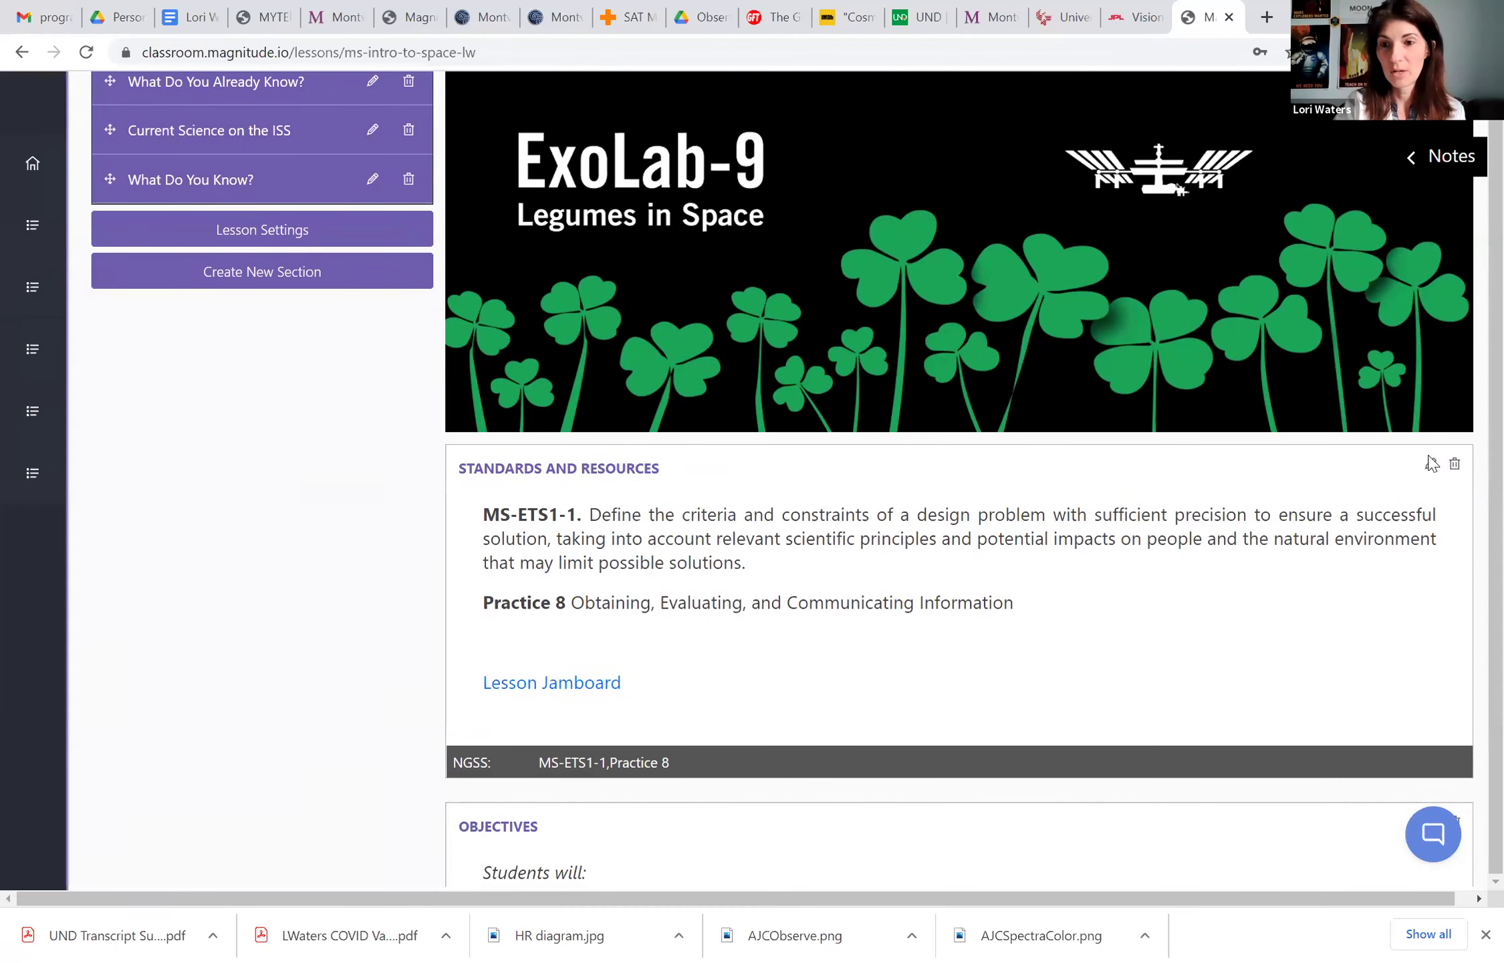
pyautogui.scroll(-7, 1297, 742)
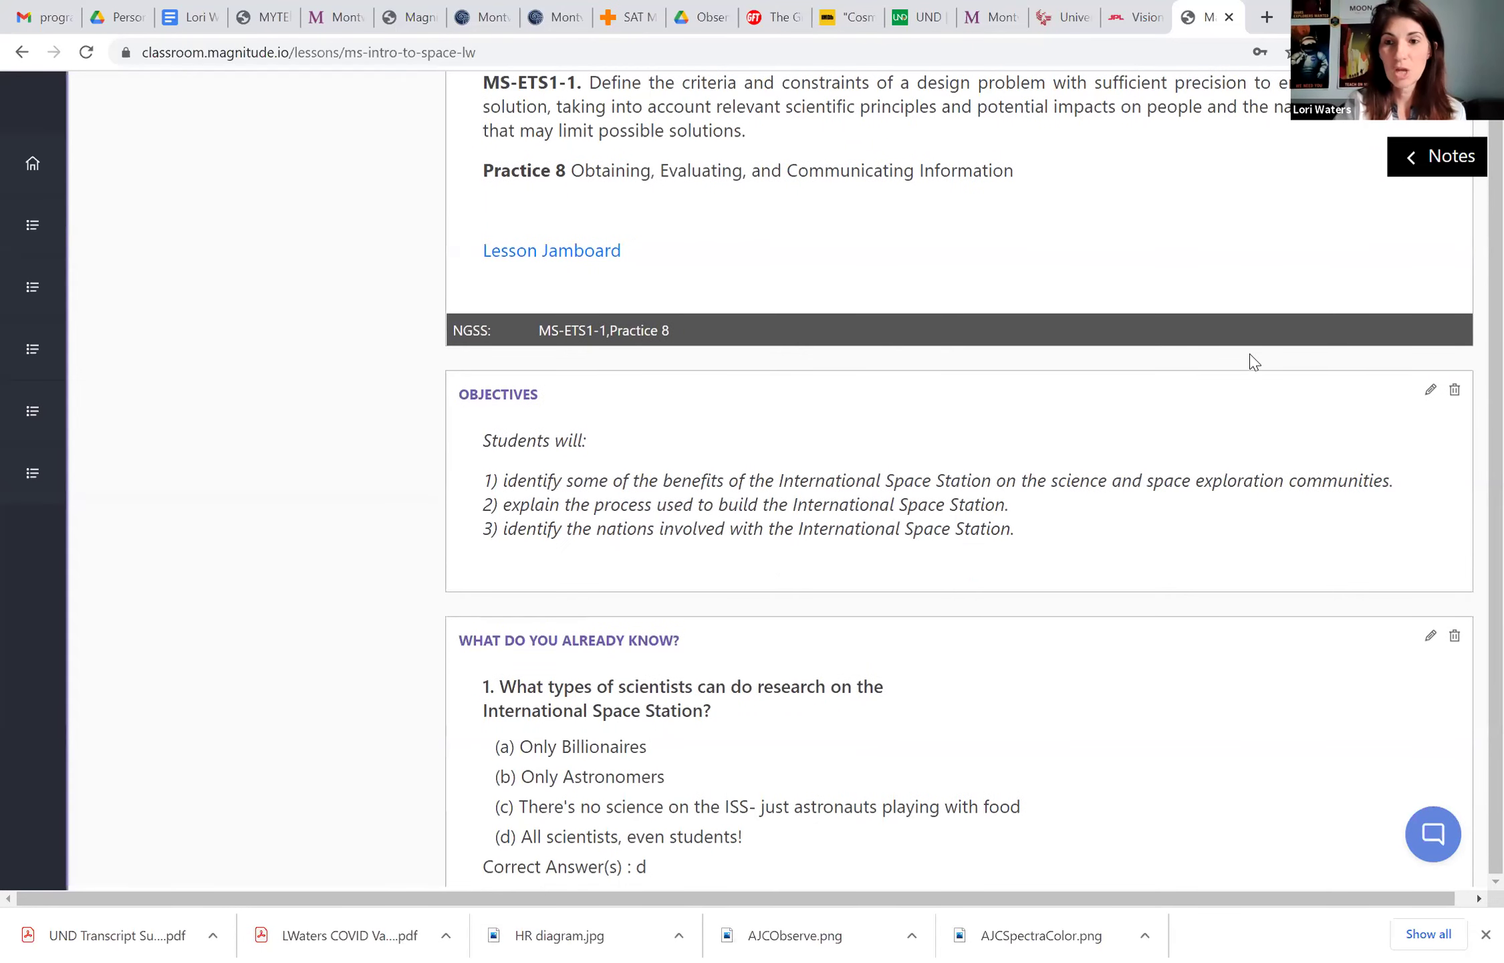
pyautogui.scroll(-1, 1250, 361)
pyautogui.scroll(3, 1250, 361)
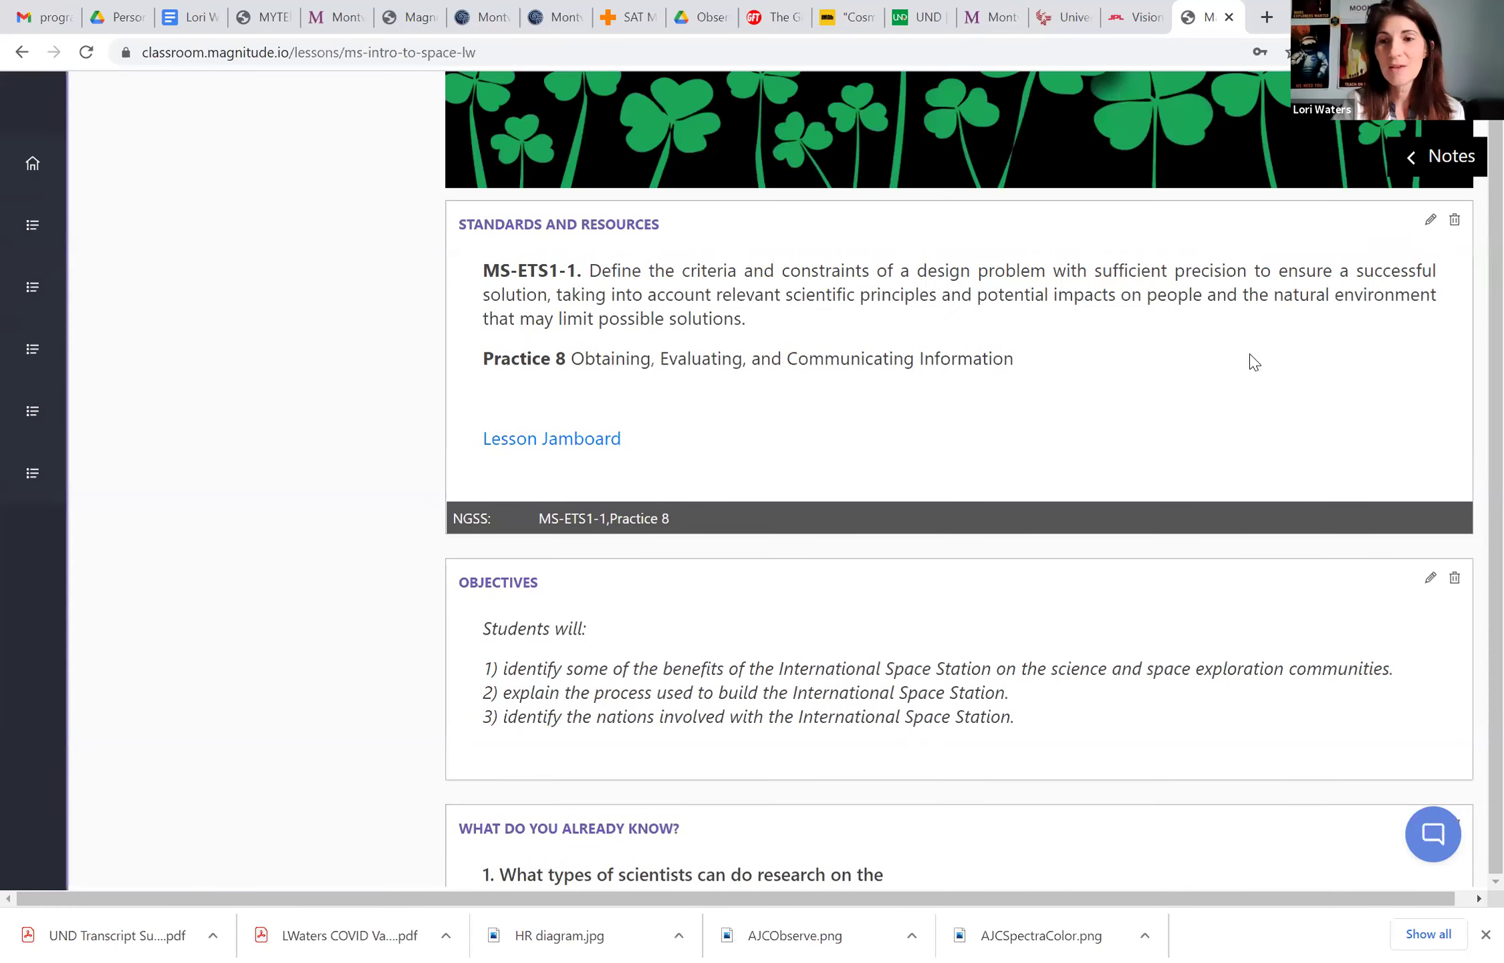
pyautogui.click(1431, 186)
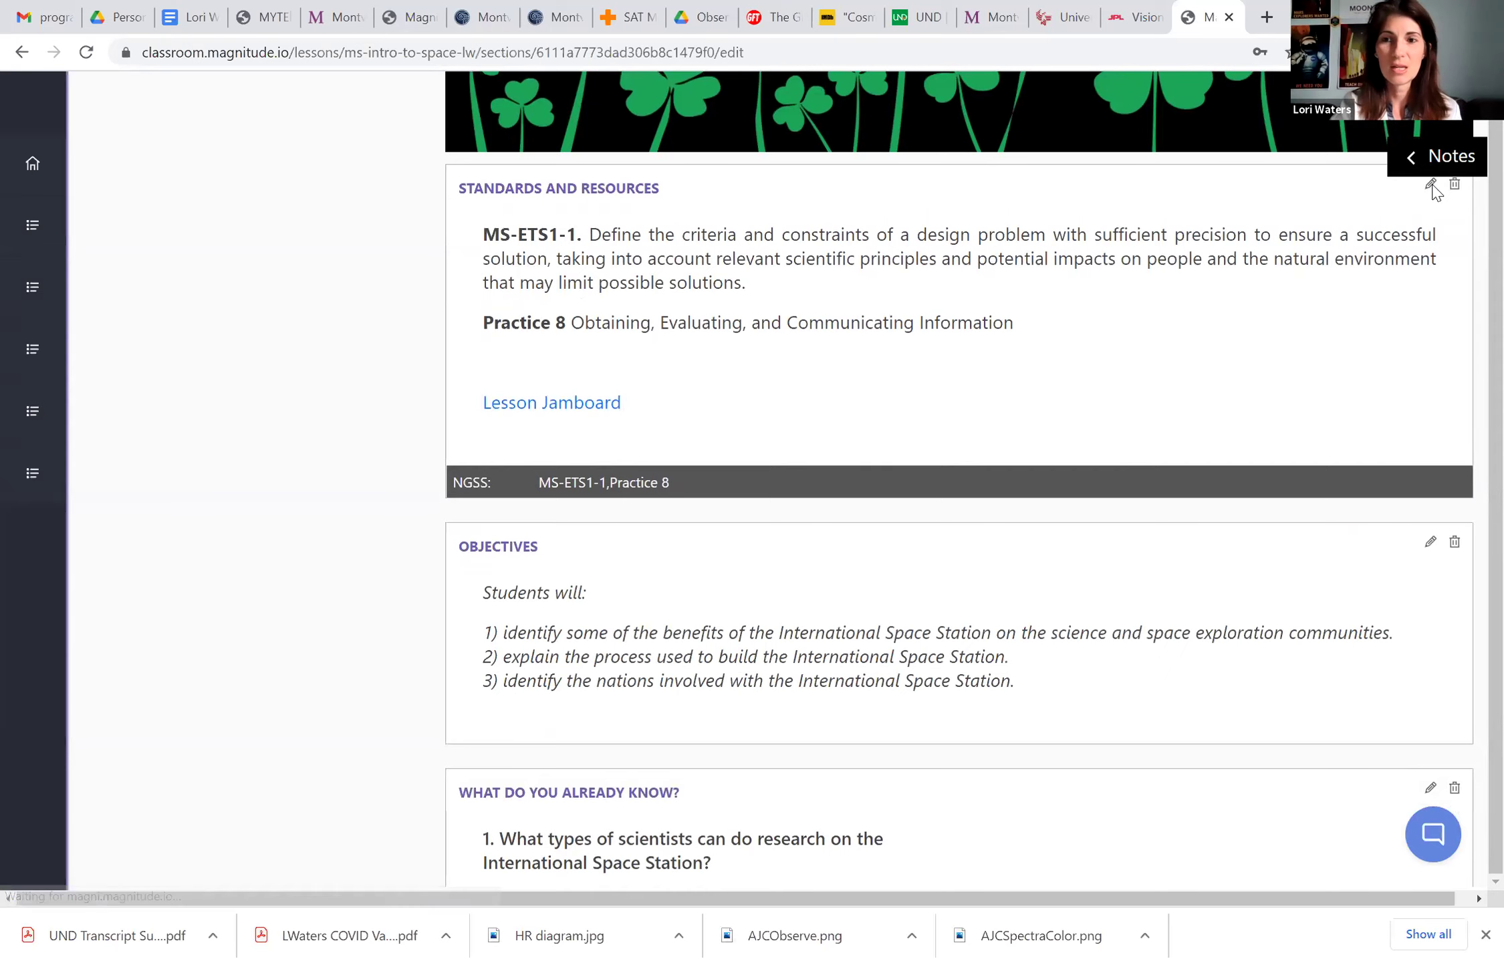
pyautogui.scroll(3, 991, 361)
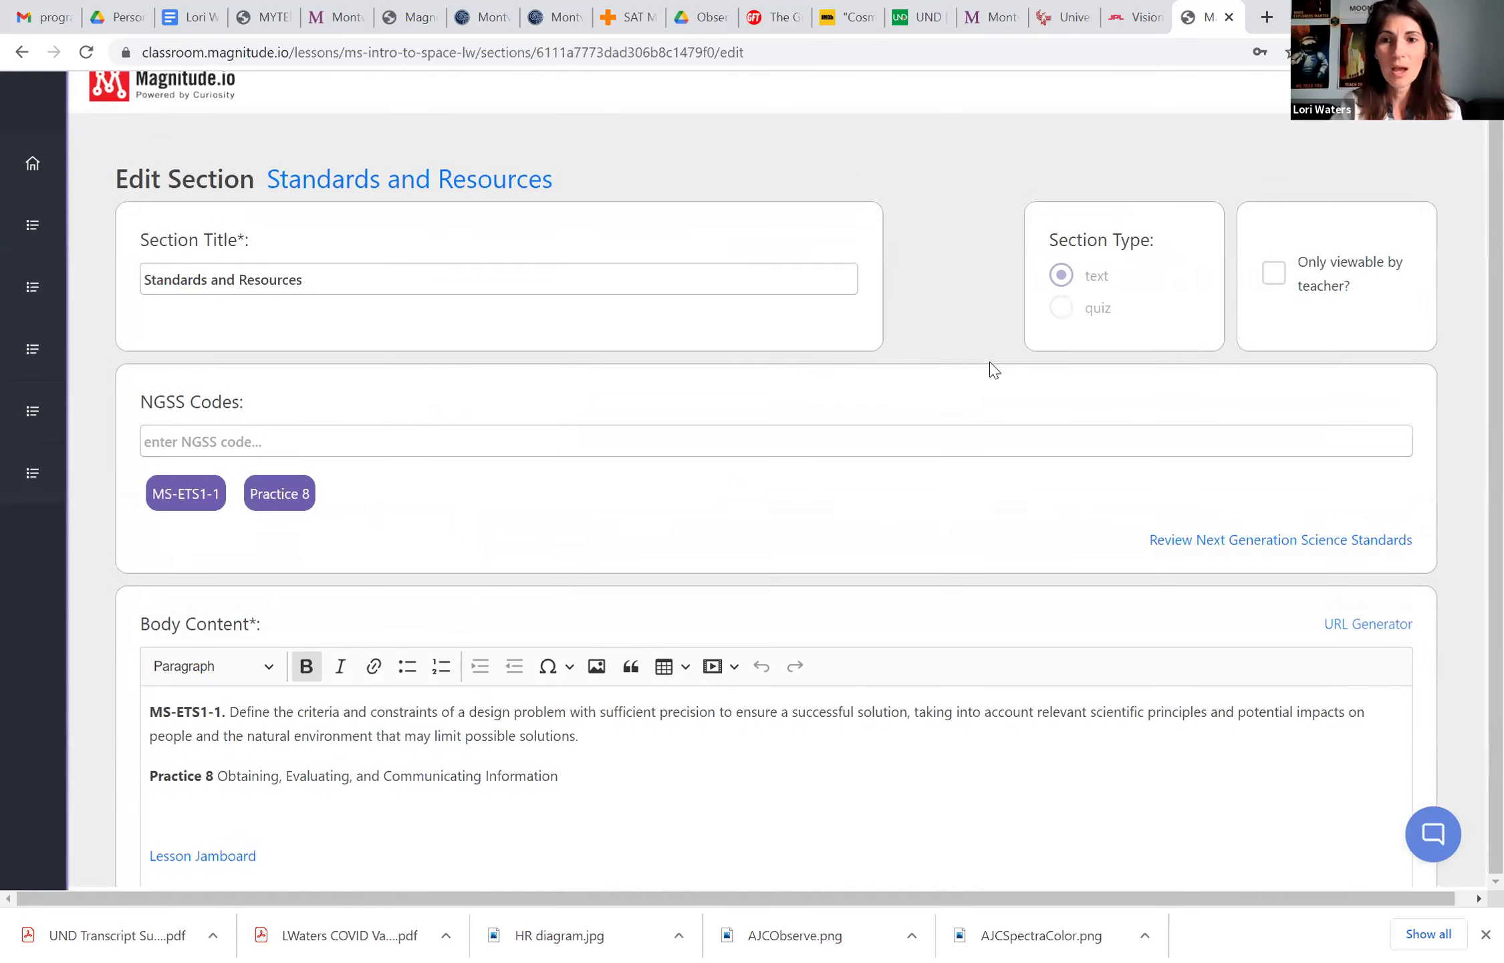
pyautogui.click(1274, 274)
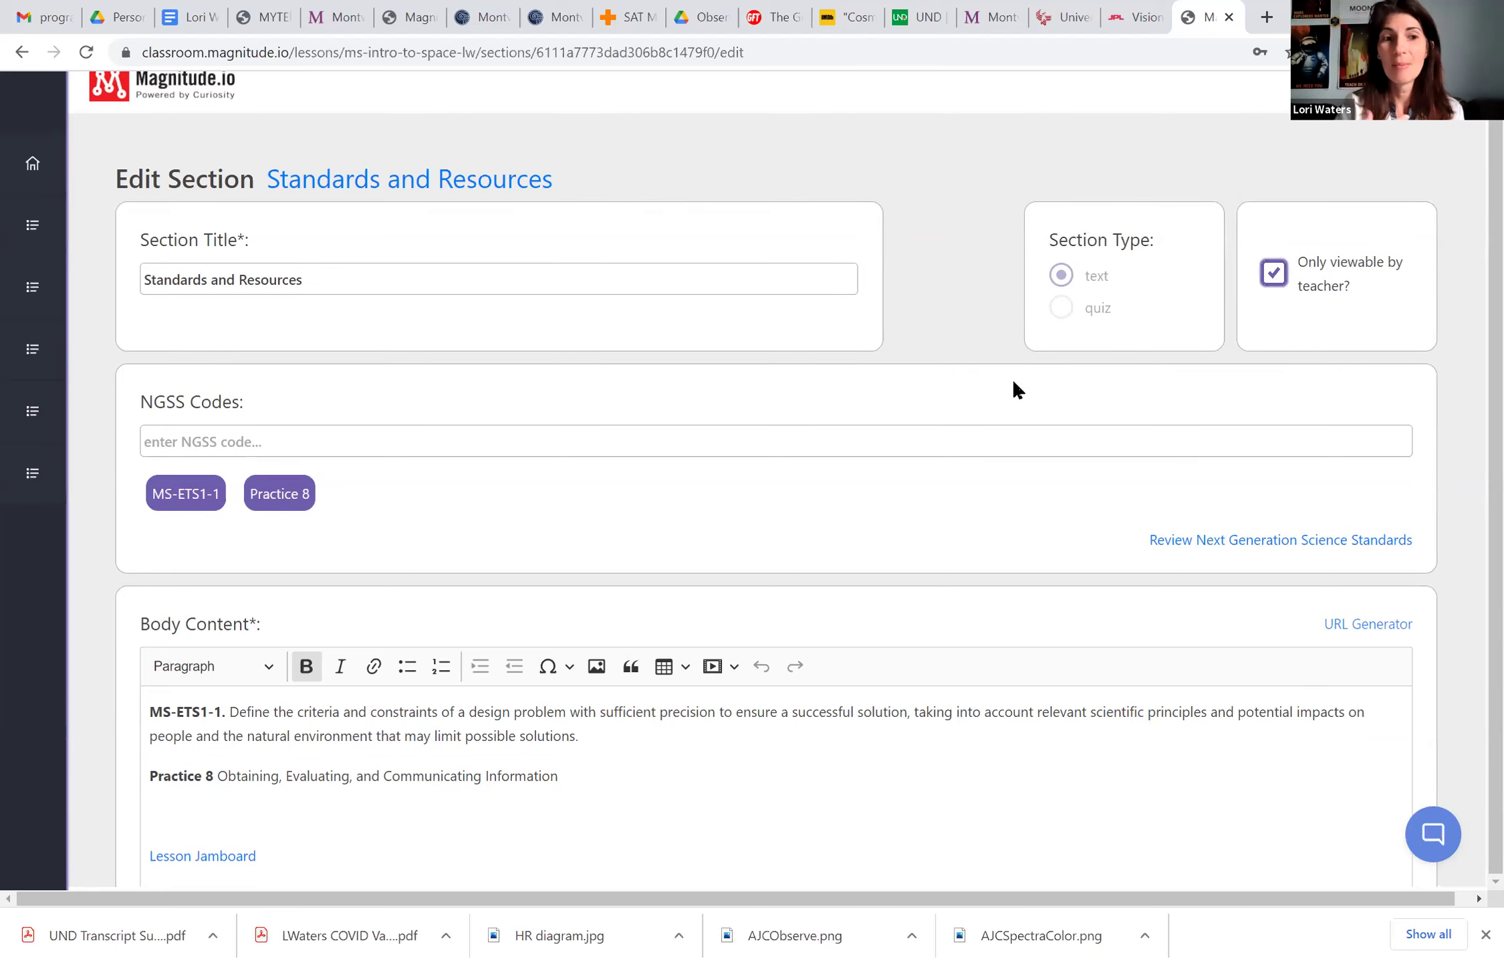
pyautogui.scroll(-4, 896, 358)
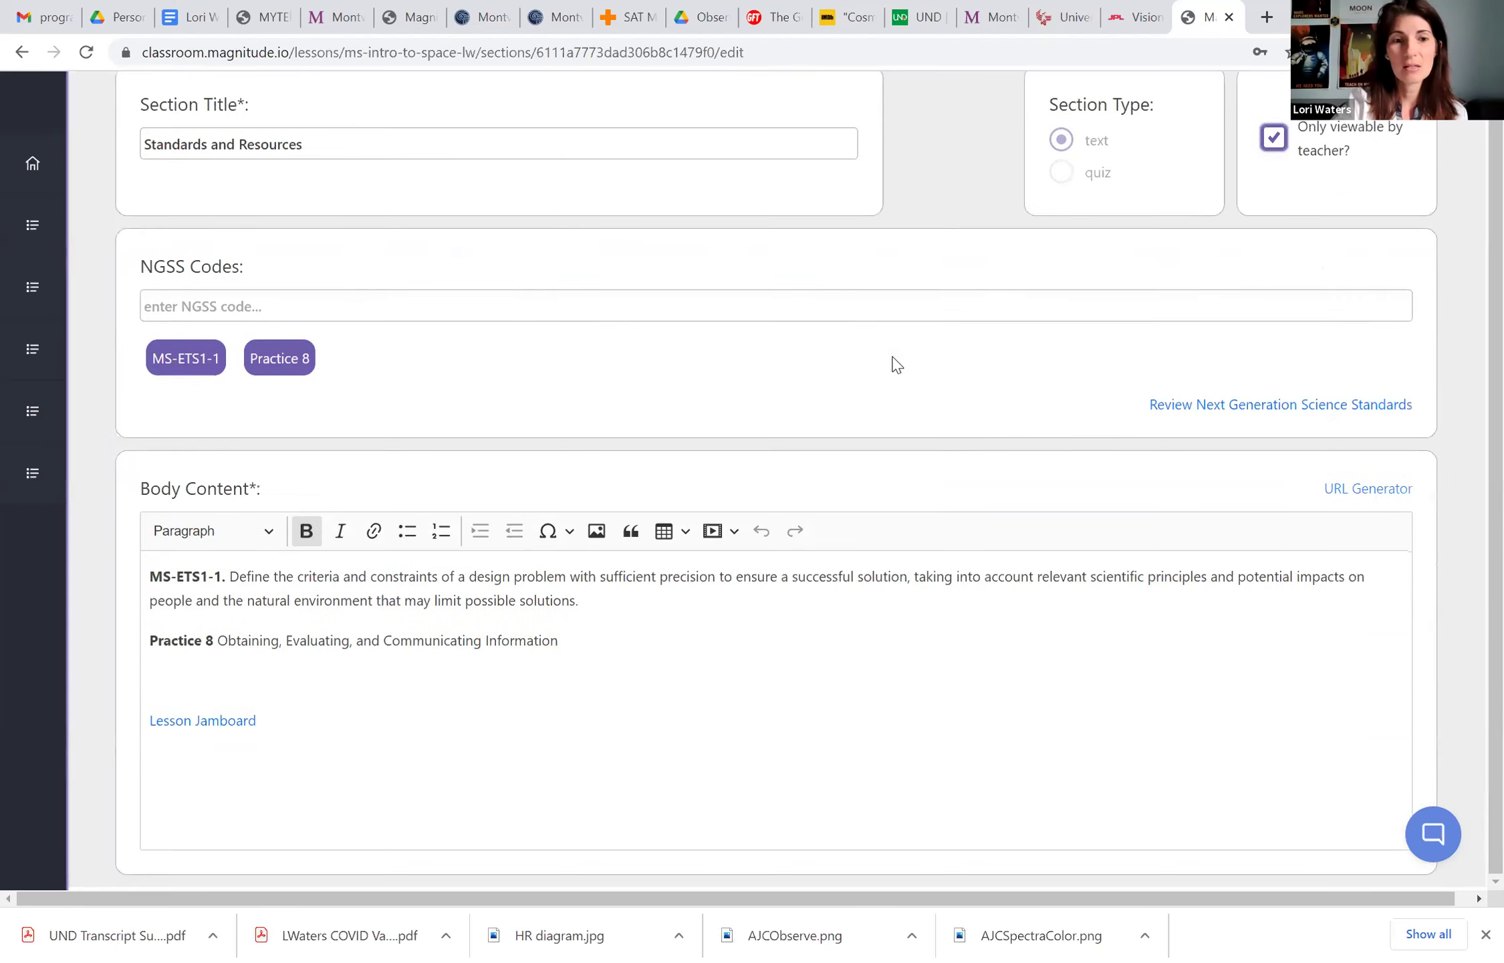
pyautogui.scroll(1, 895, 365)
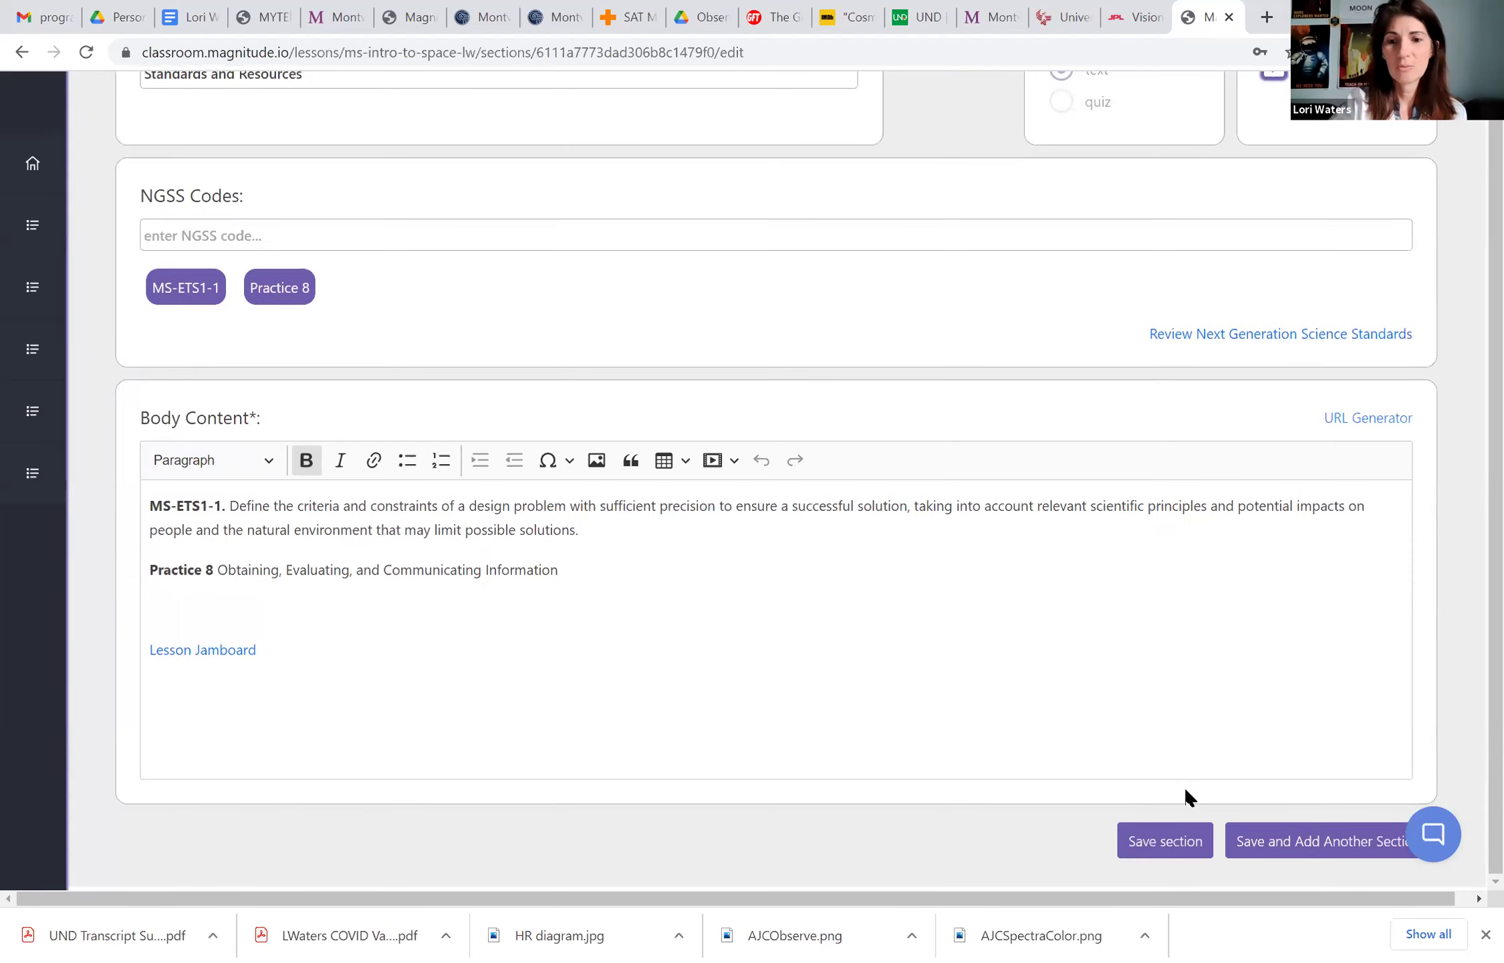
pyautogui.click(1135, 832)
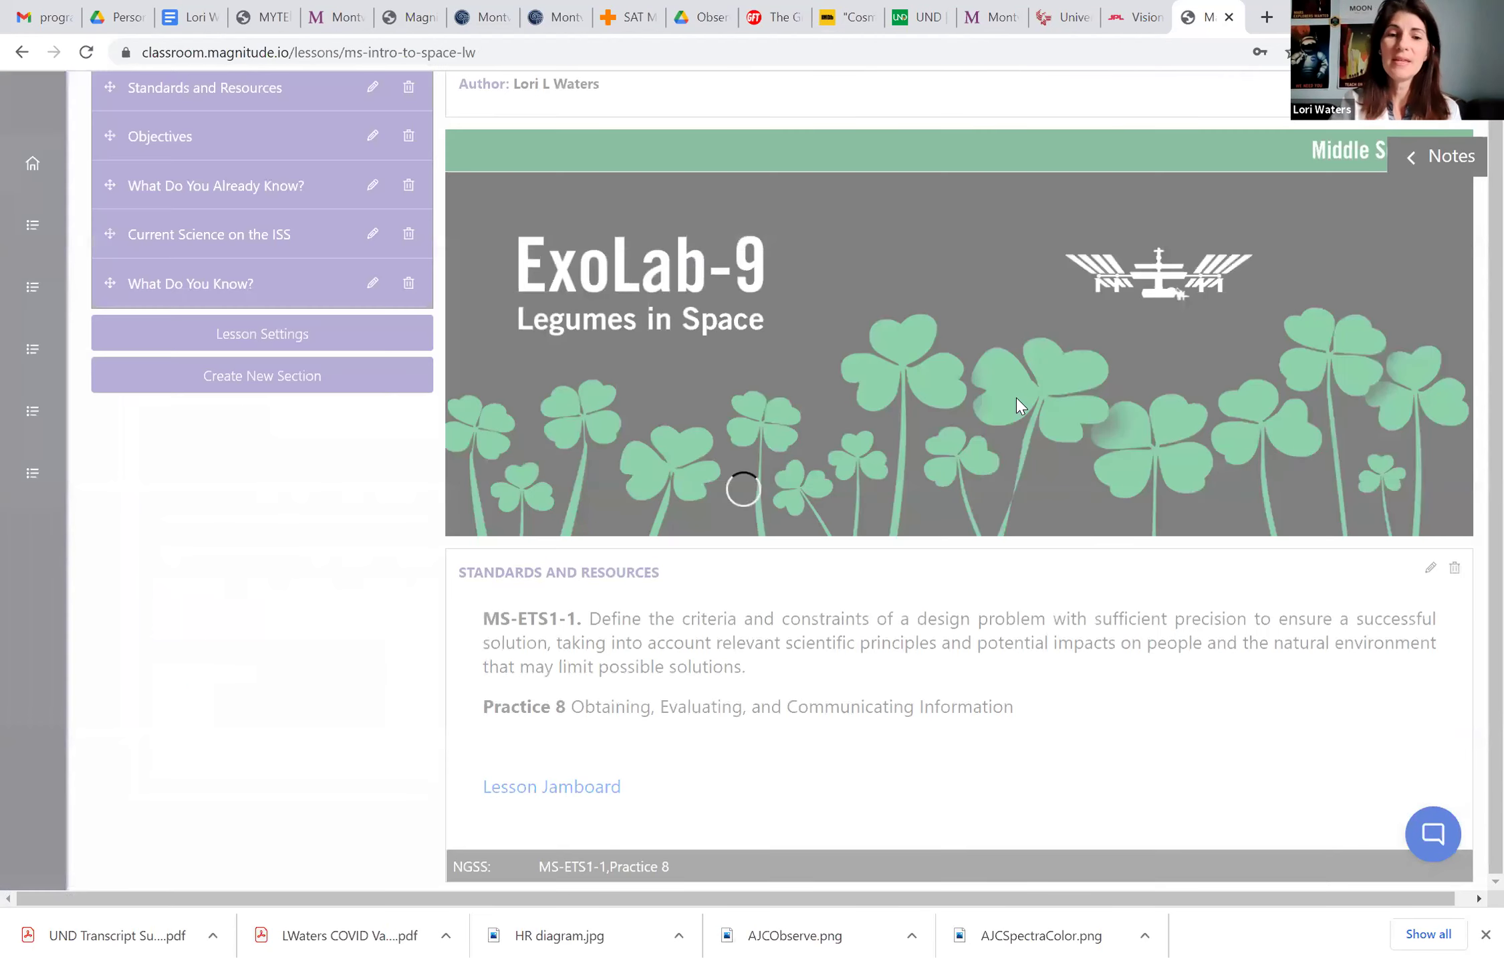
# Step: Open the "What Do You Already Know?" quiz for editing and look over its existing questions
pyautogui.scroll(-6, 722, 426)
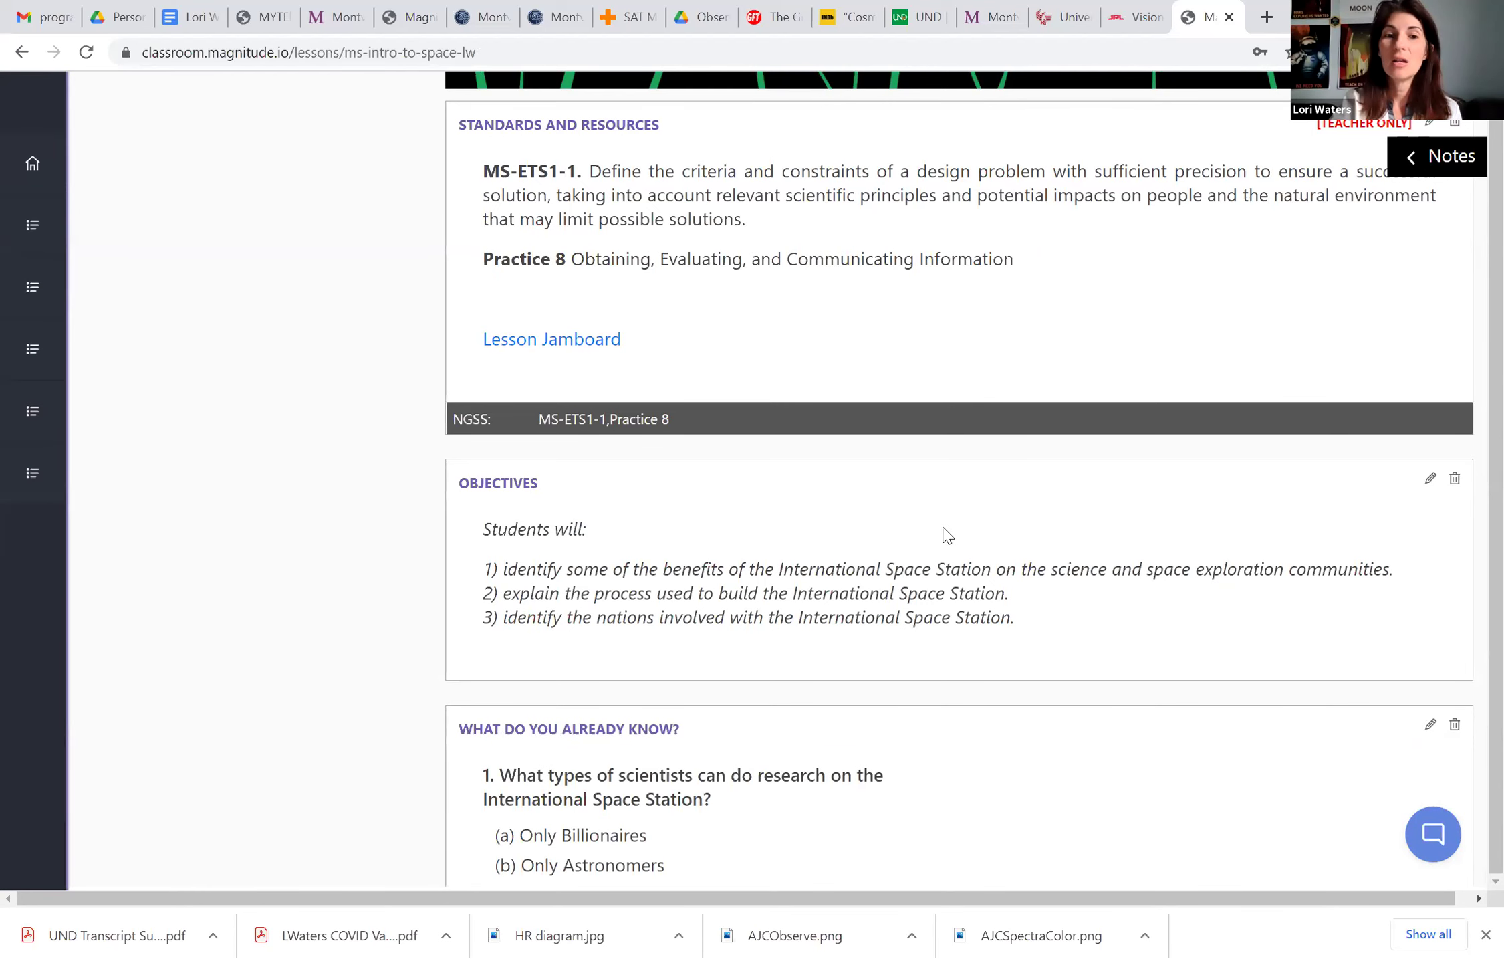
pyautogui.scroll(-4, 947, 535)
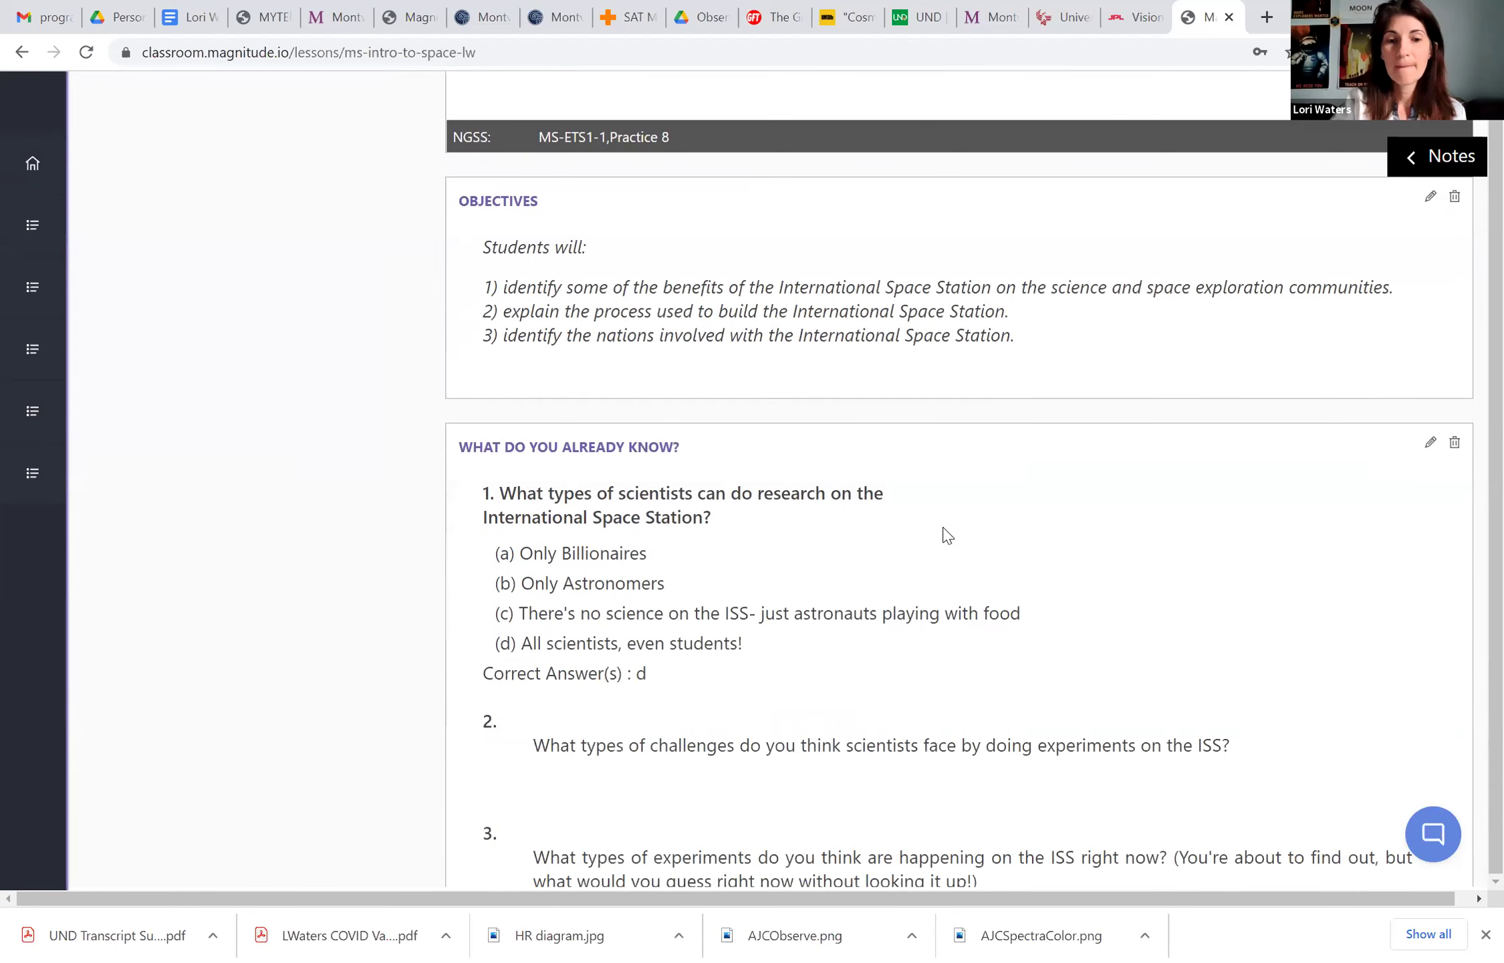
pyautogui.scroll(-3, 947, 534)
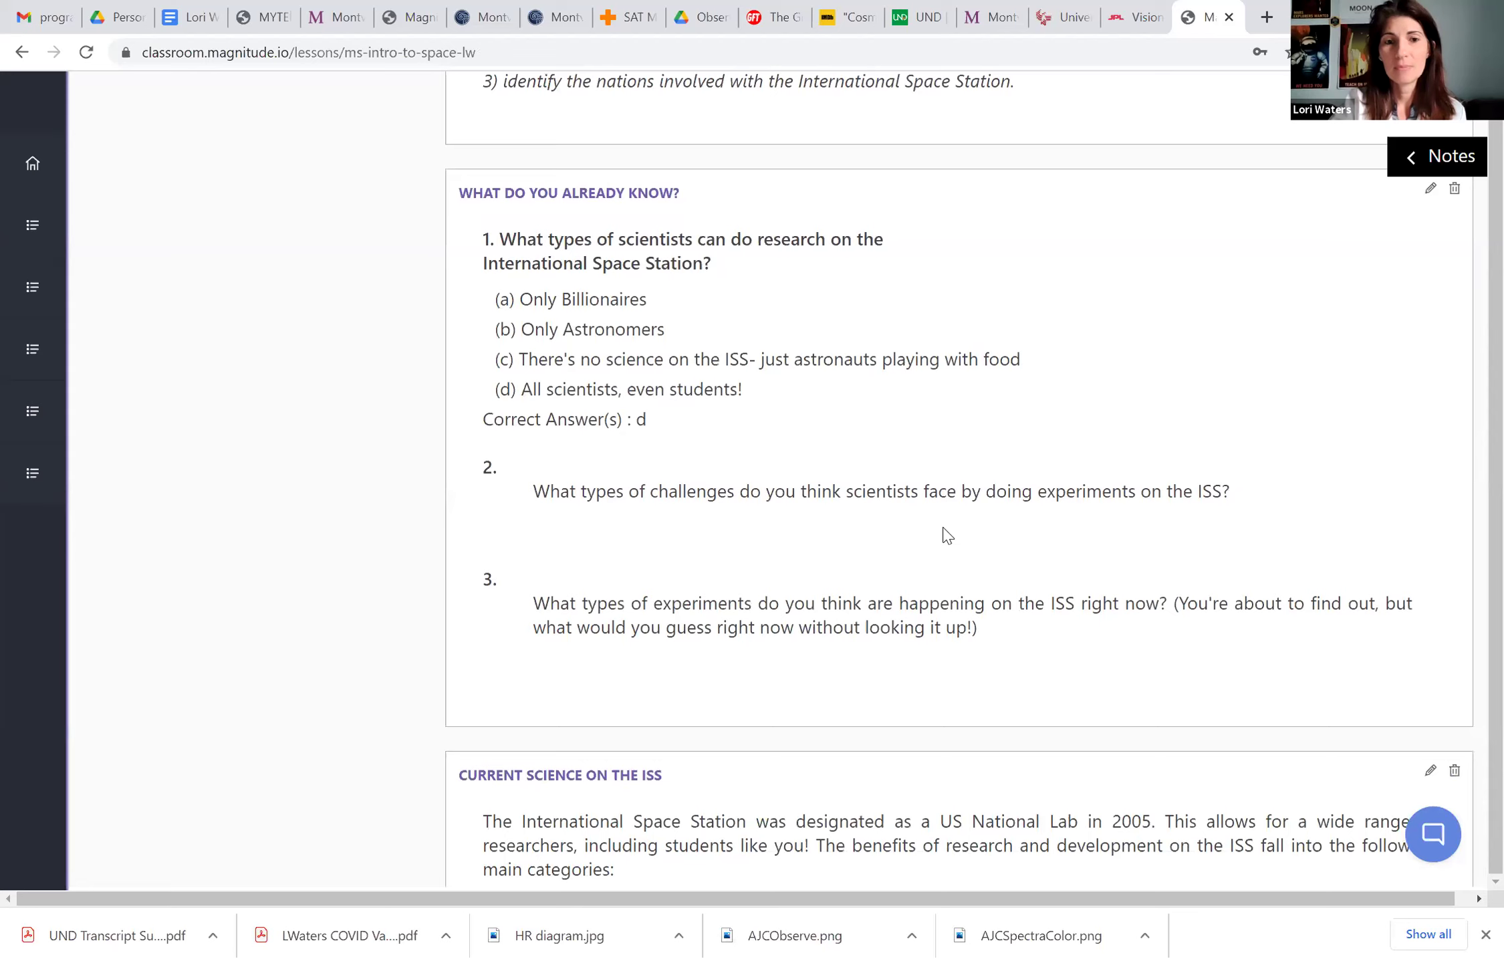
pyautogui.scroll(-1, 947, 534)
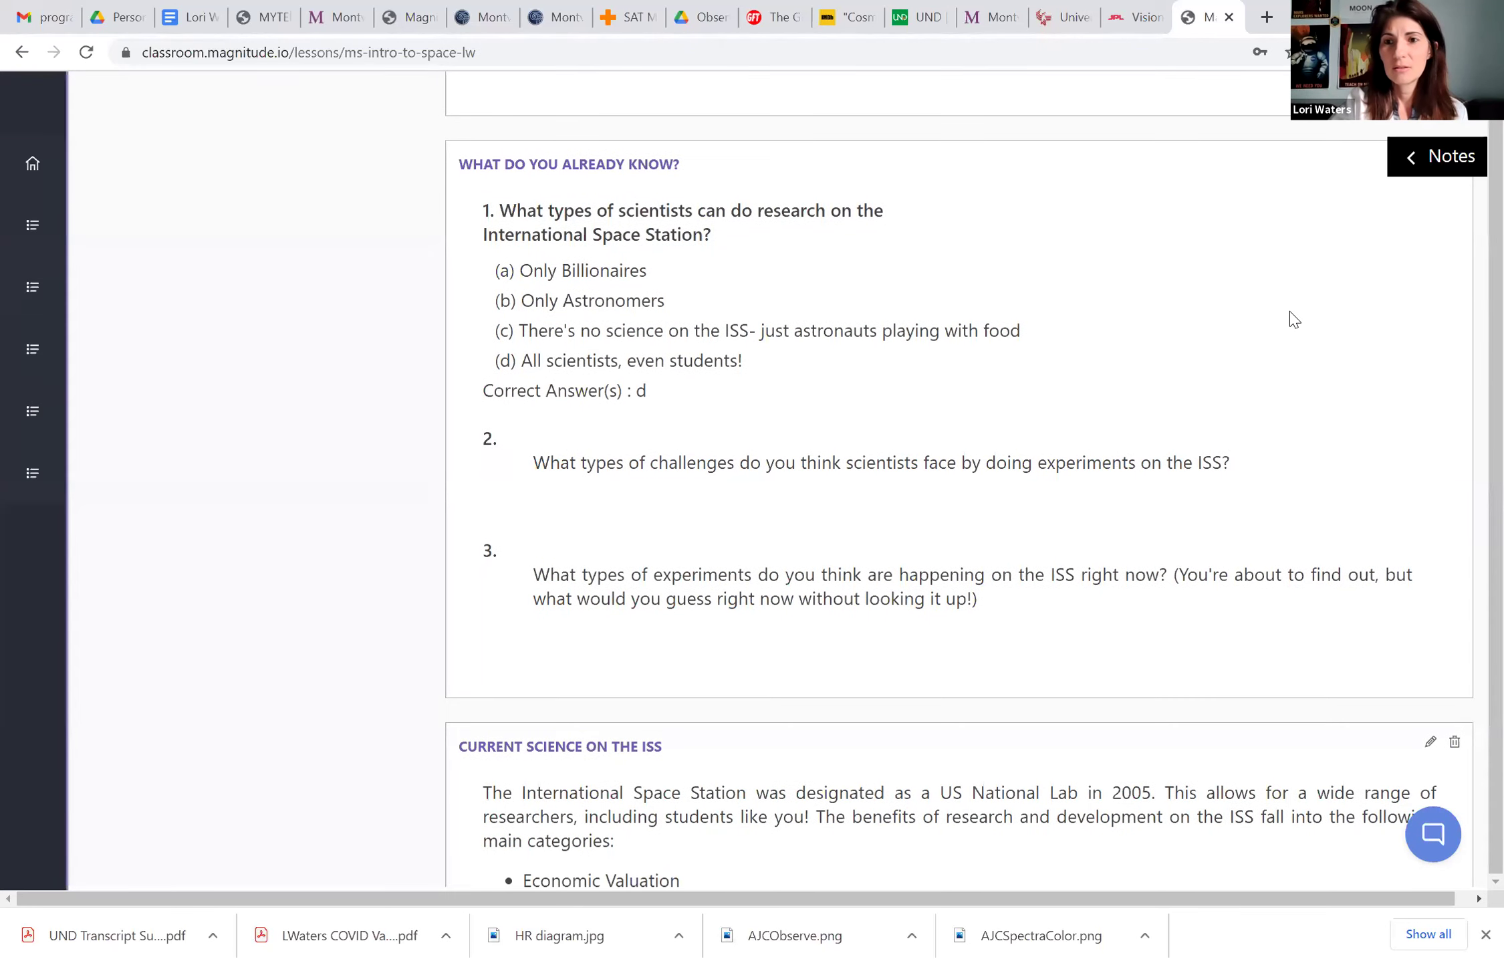
pyautogui.scroll(2, 1427, 275)
pyautogui.click(1430, 269)
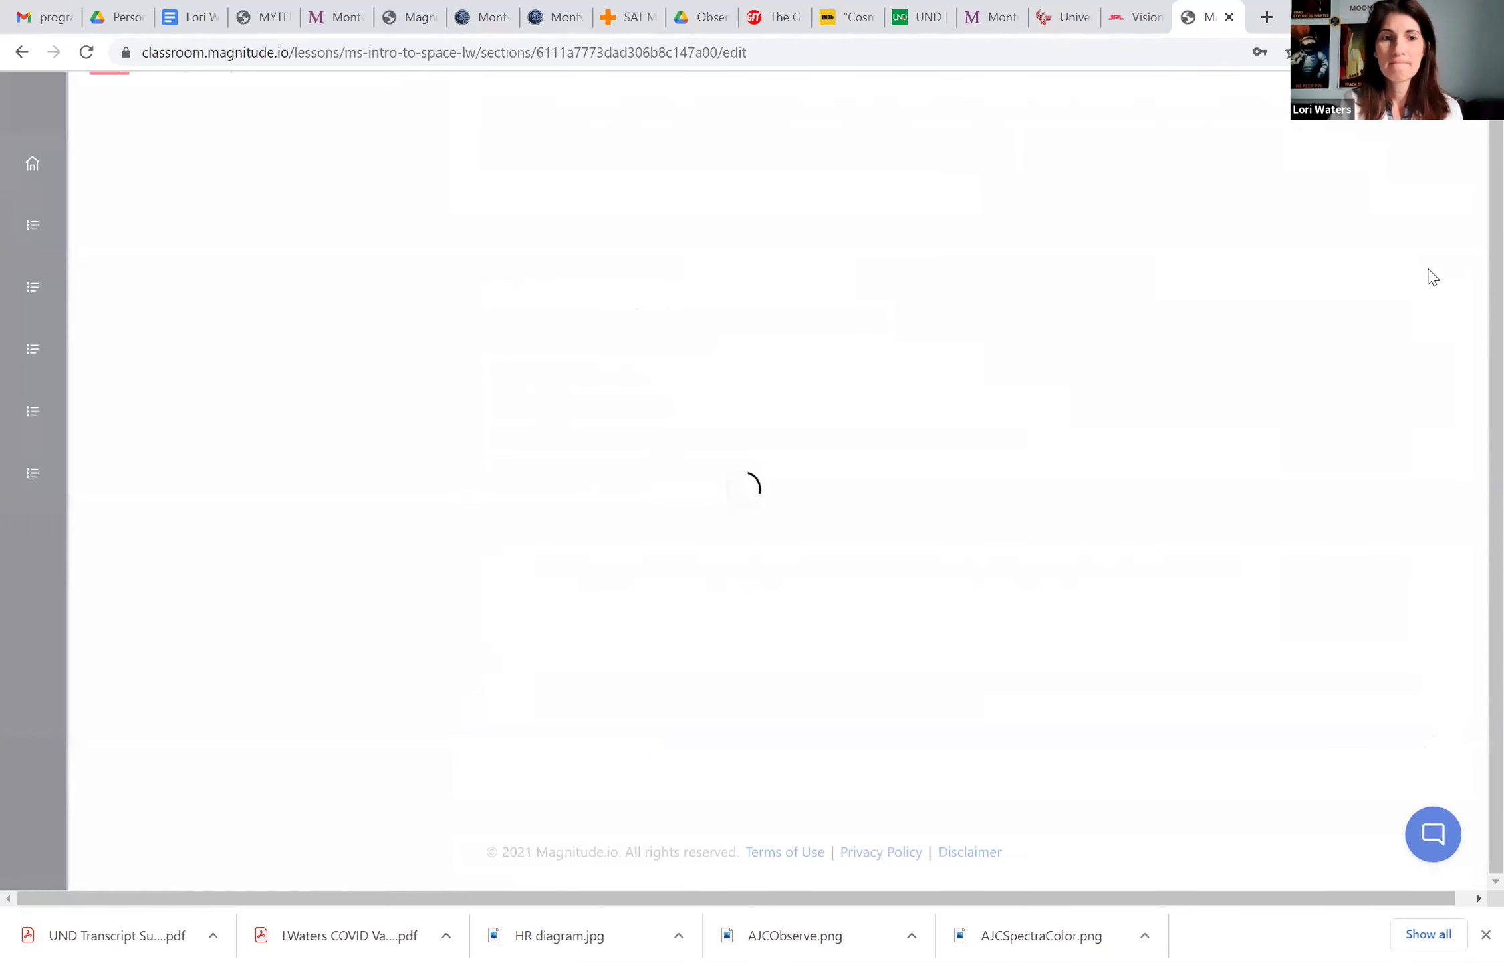
pyautogui.scroll(10, 503, 293)
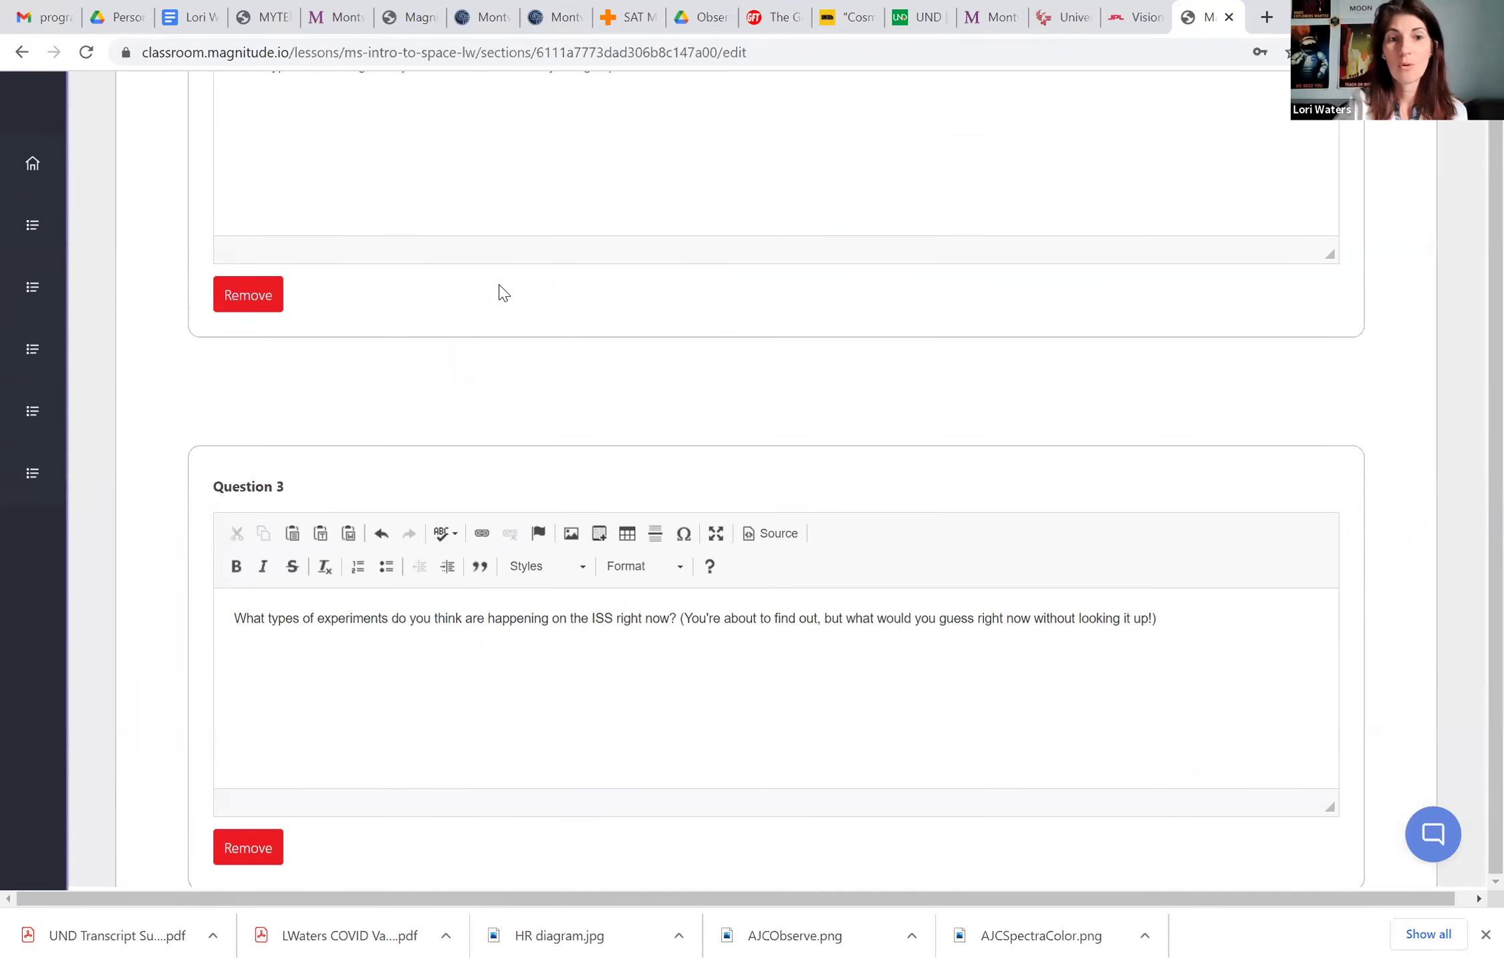
pyautogui.scroll(5, 498, 292)
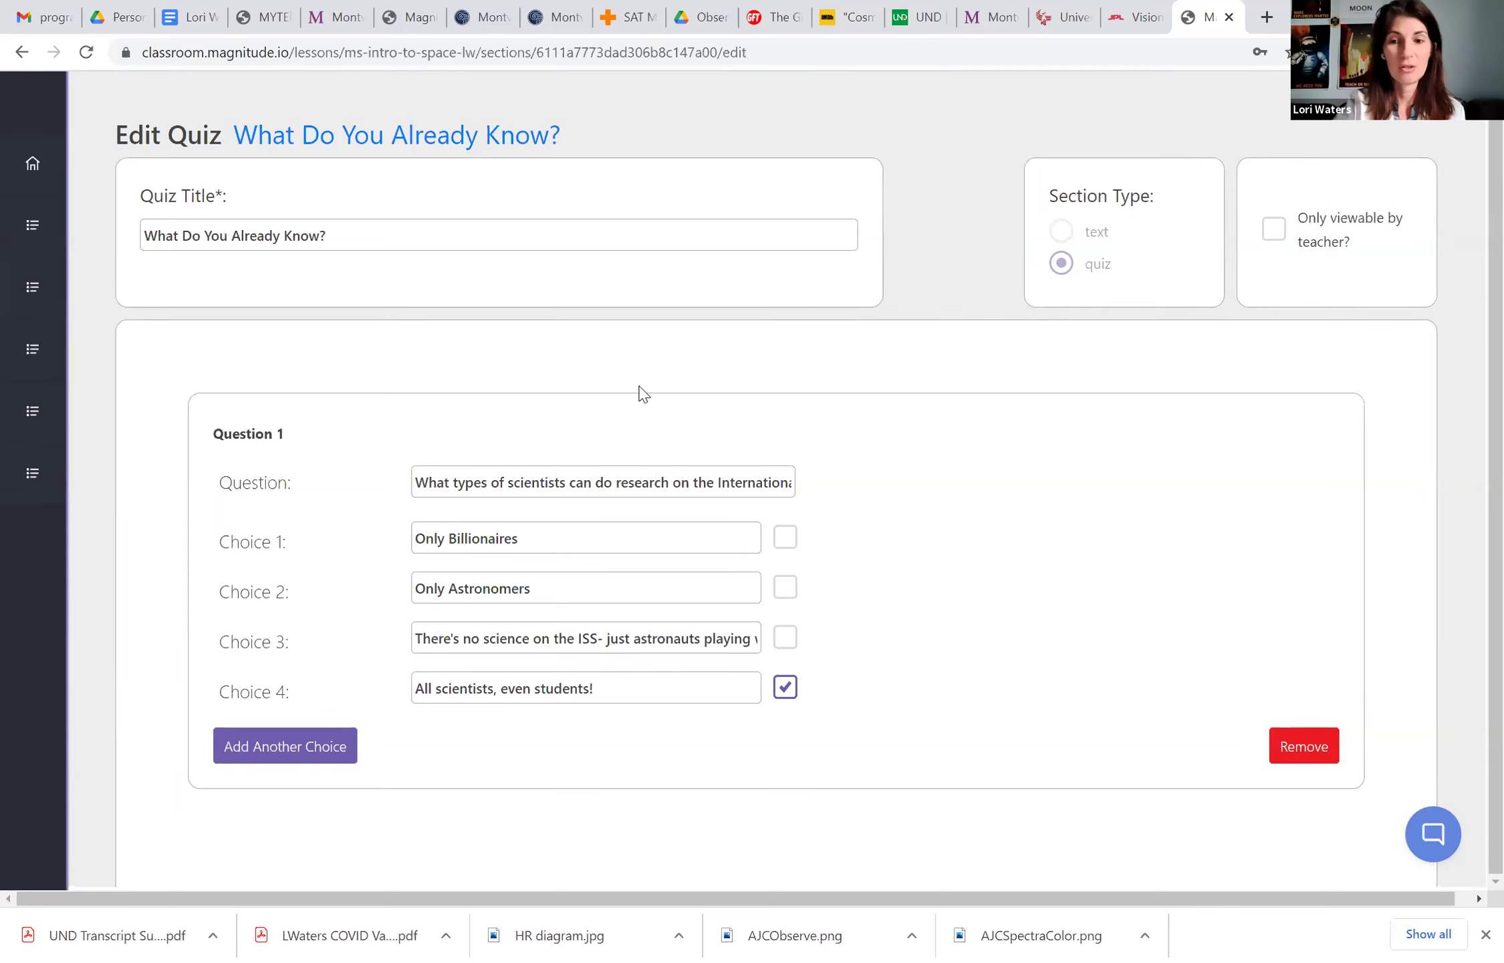
pyautogui.scroll(-11, 642, 393)
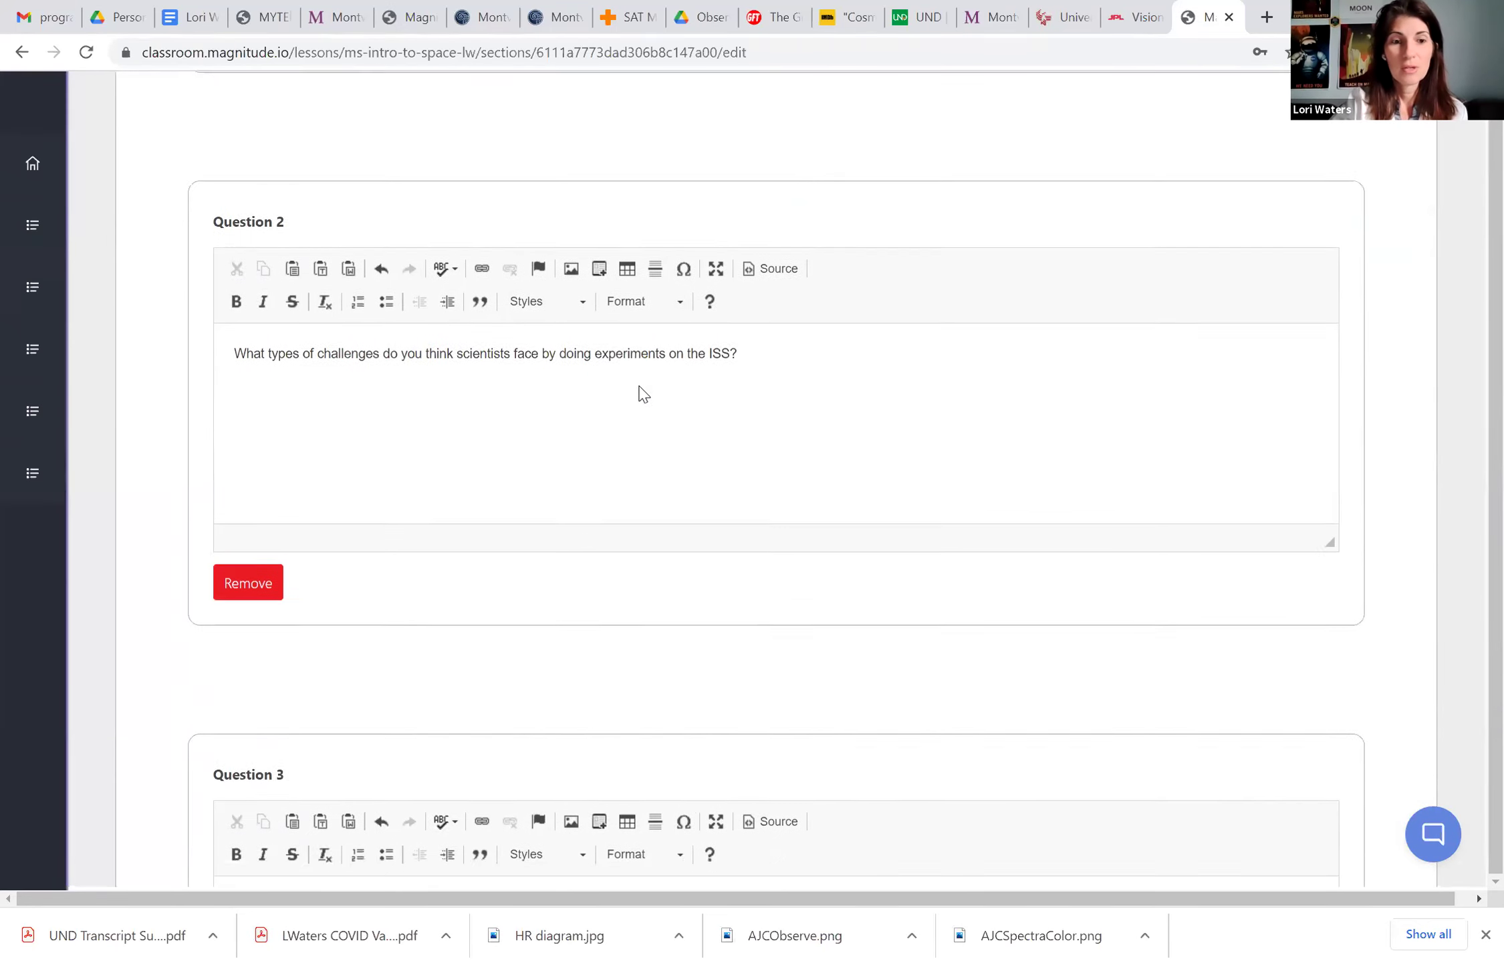
pyautogui.scroll(-6, 638, 393)
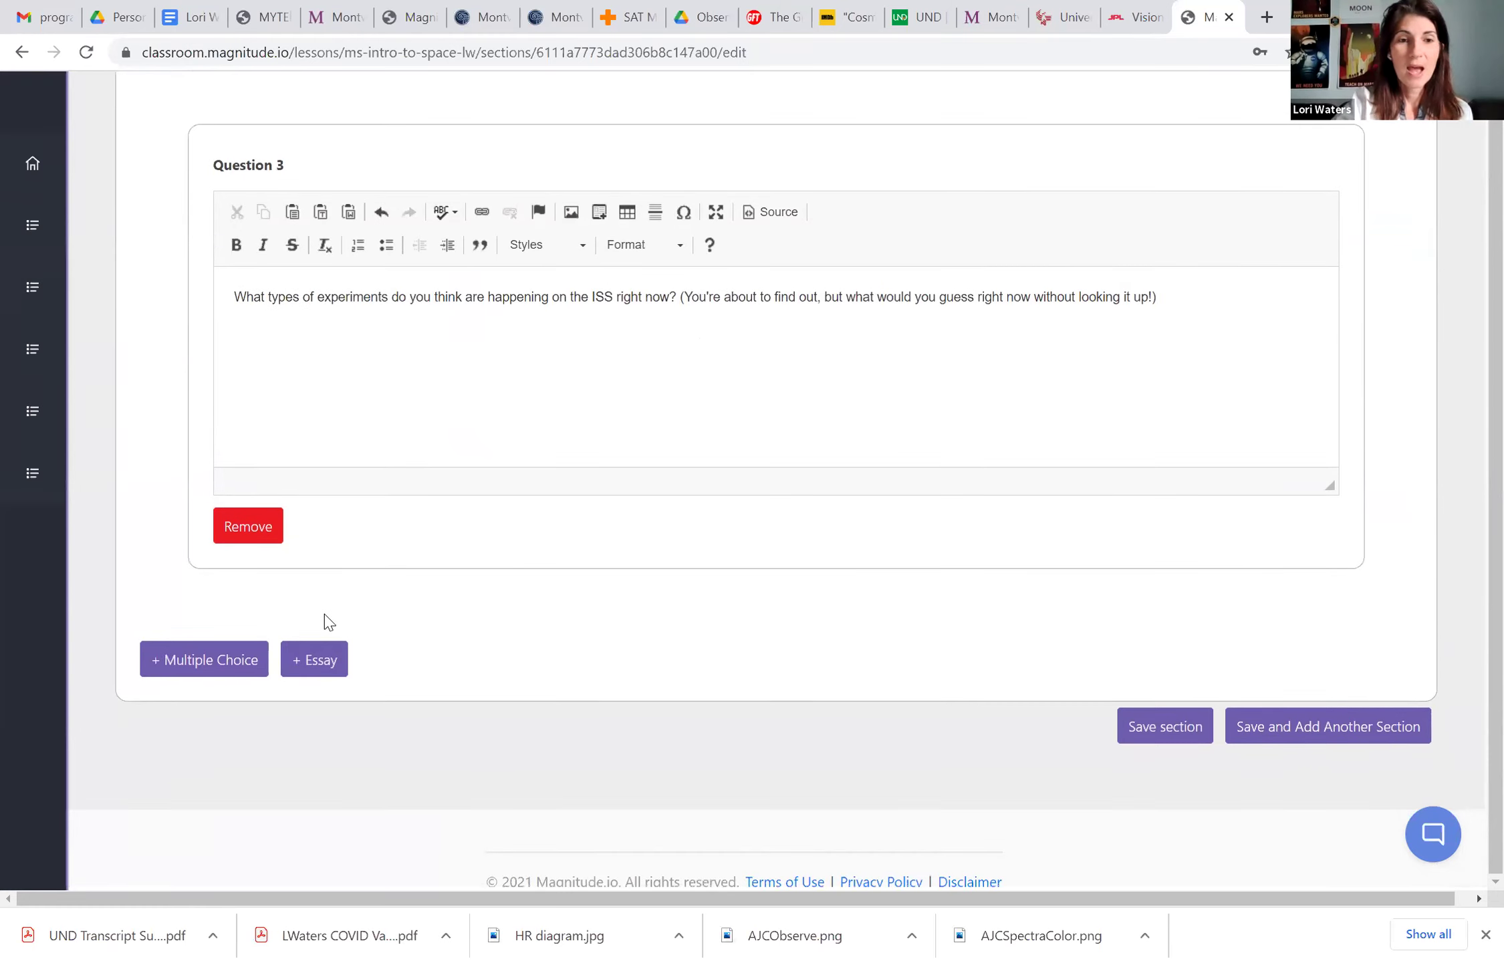
# Step: Add the essay question "How long have humans occupied and conducted research on the ISS?" to the quiz and save the section
pyautogui.click(320, 661)
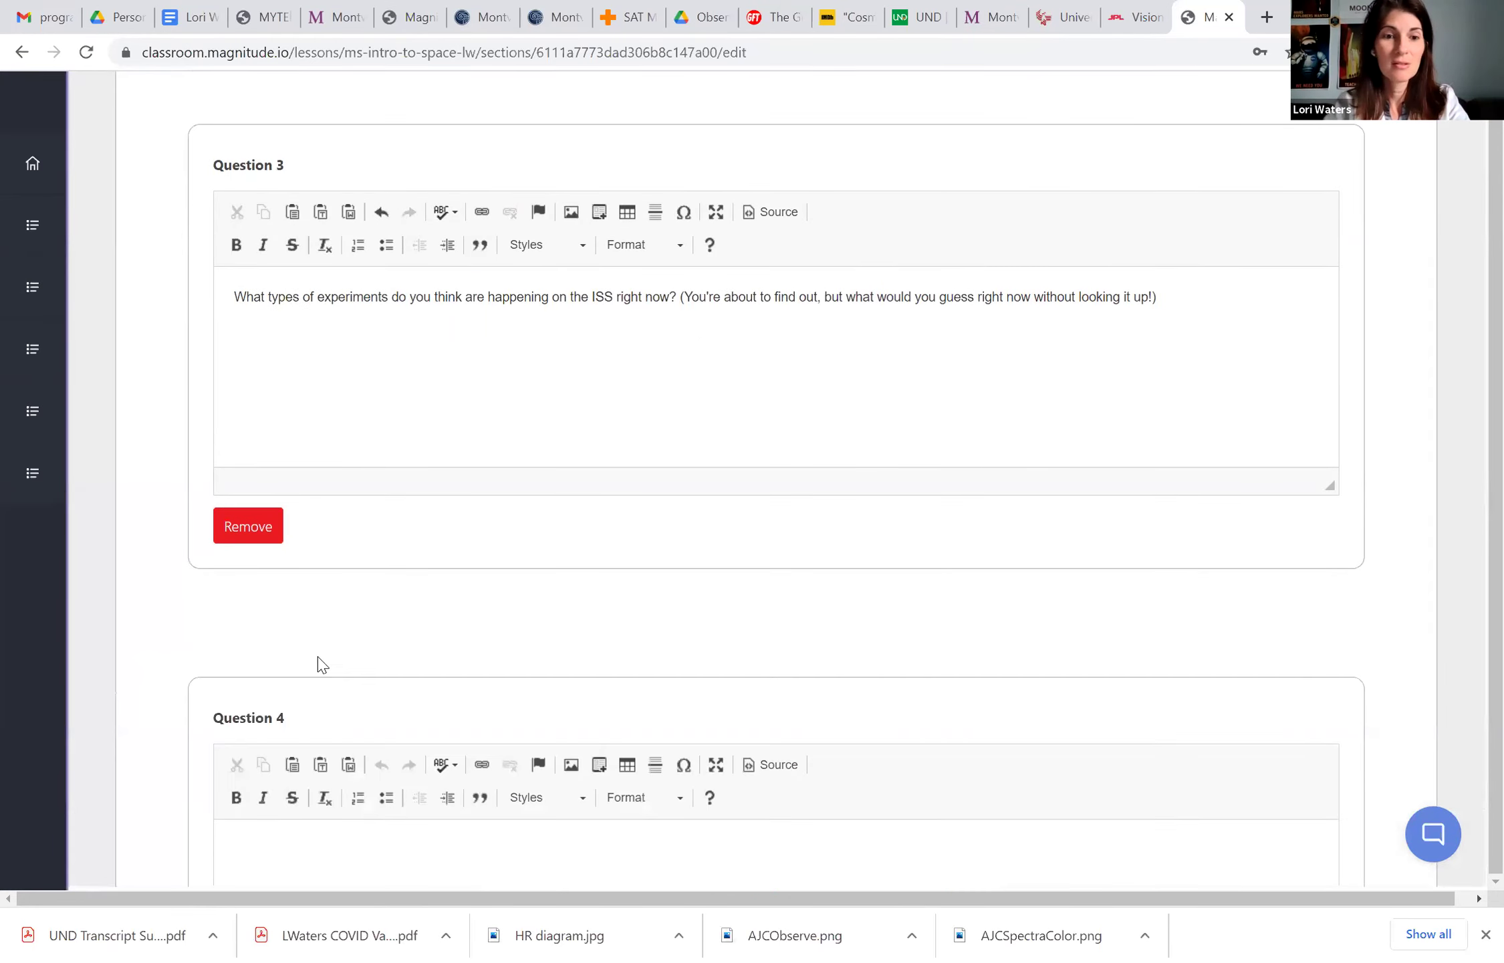
pyautogui.scroll(-5, 374, 713)
pyautogui.click(297, 480)
pyautogui.write('How long have humans occupied an')
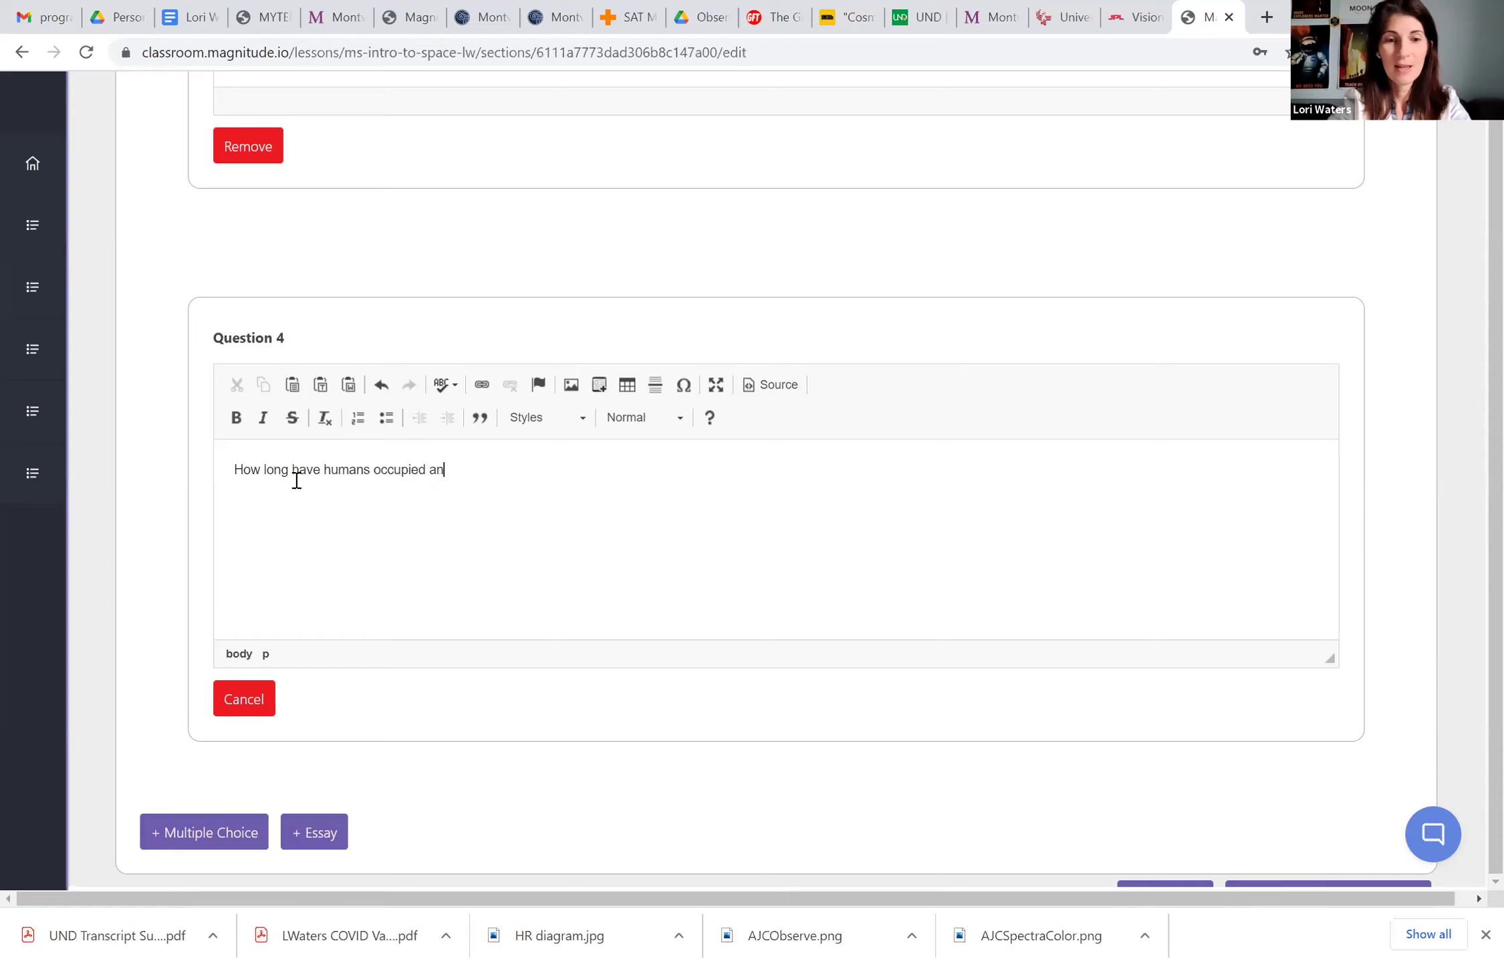
pyautogui.write('earch on the ISS?')
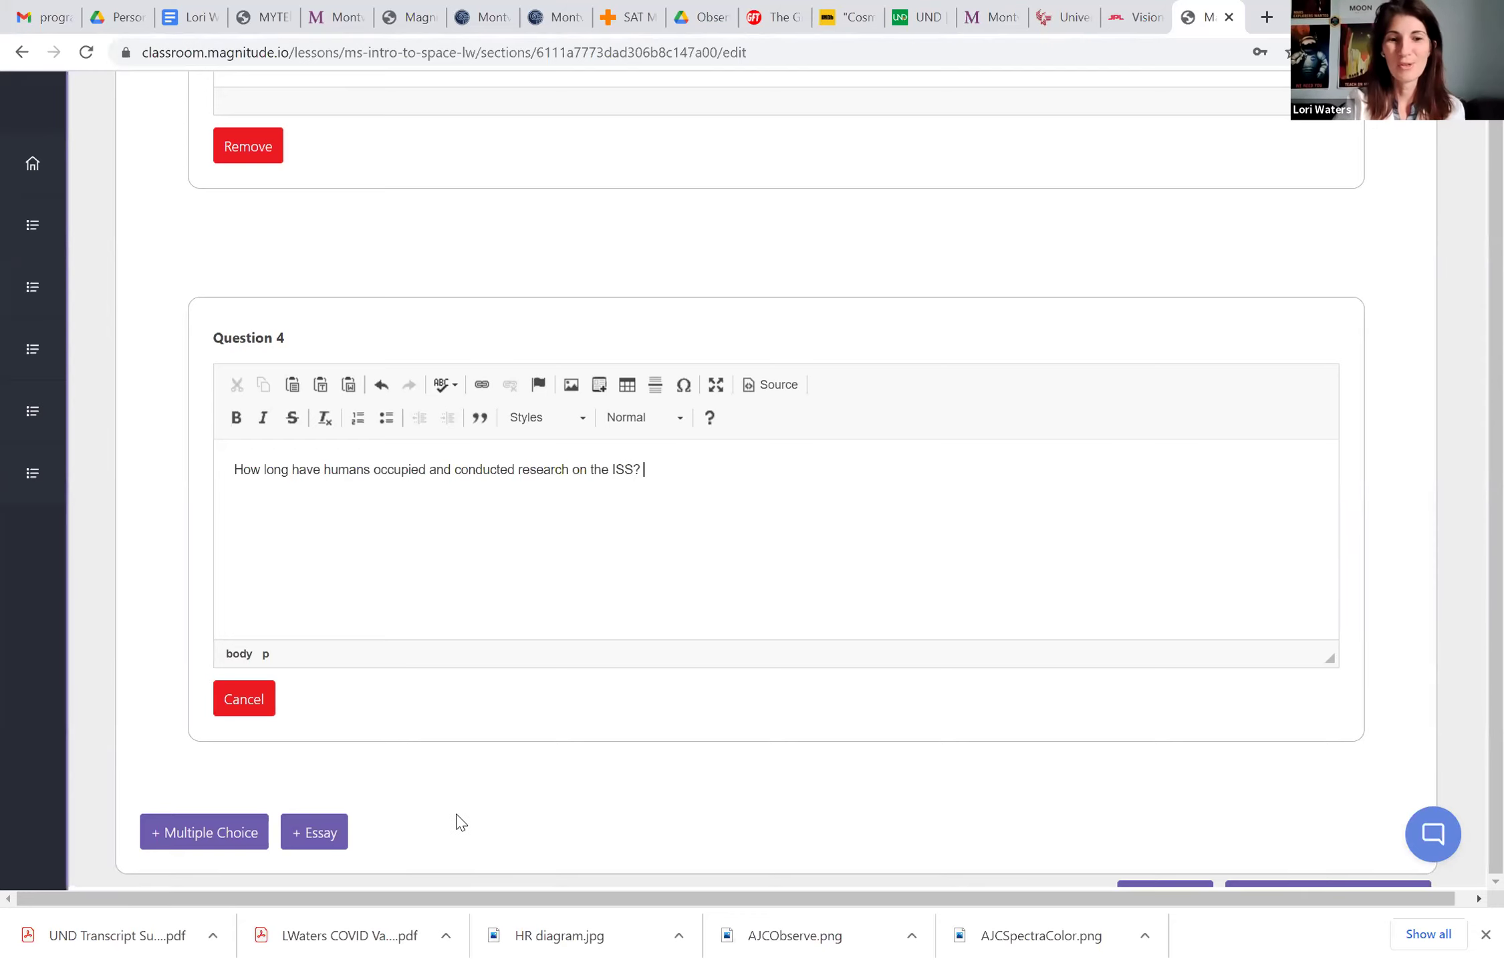
pyautogui.scroll(-1, 860, 772)
pyautogui.scroll(-2, 859, 772)
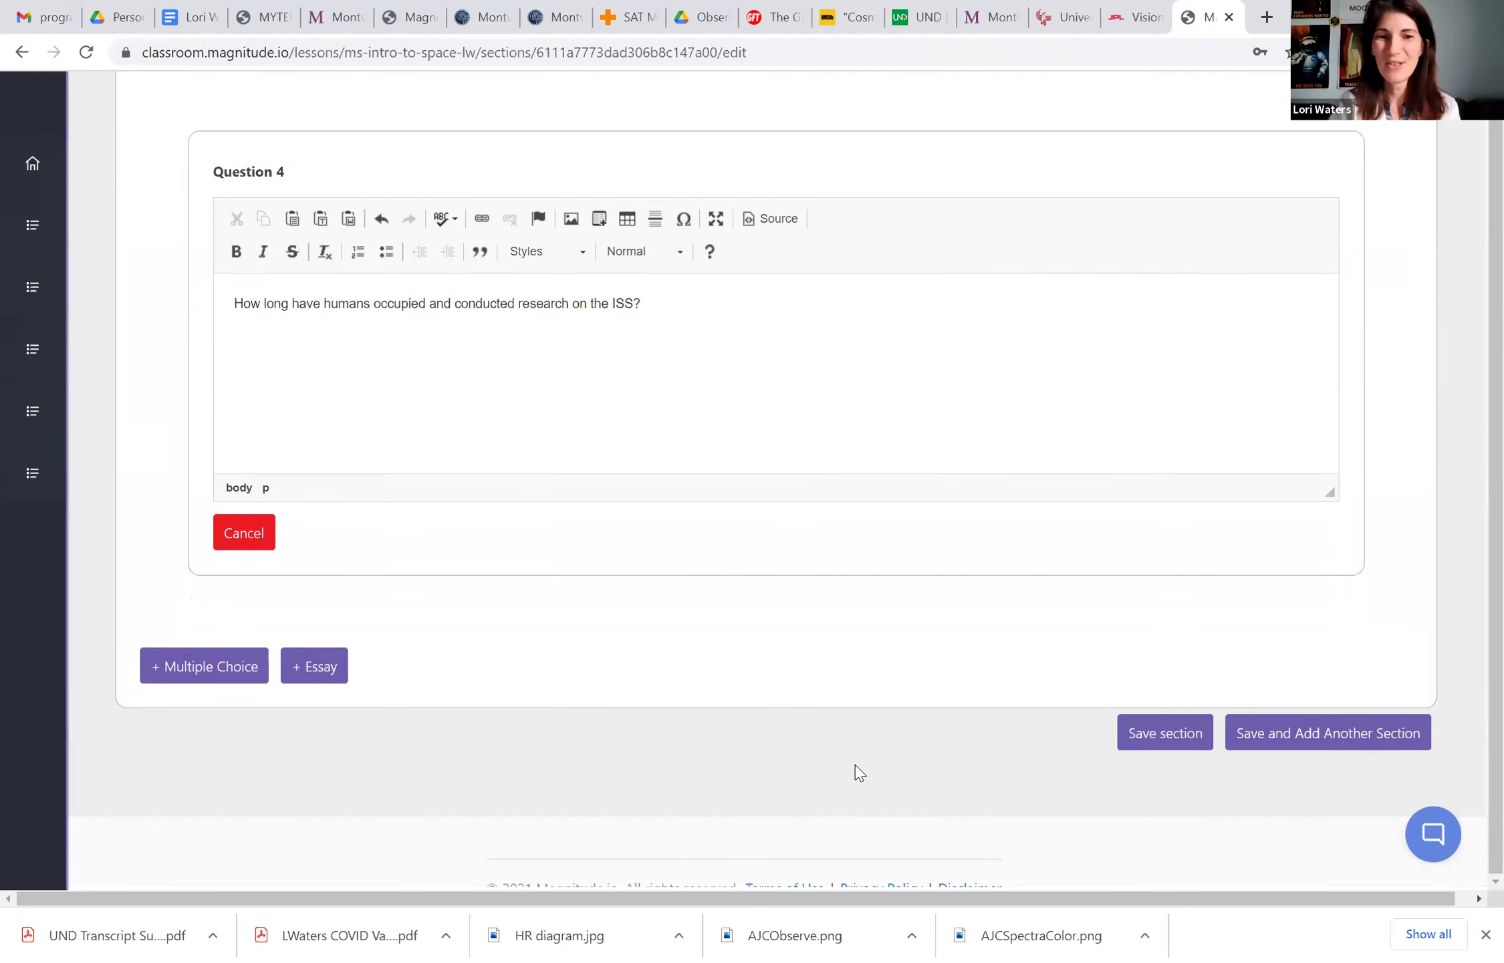
pyautogui.click(1182, 733)
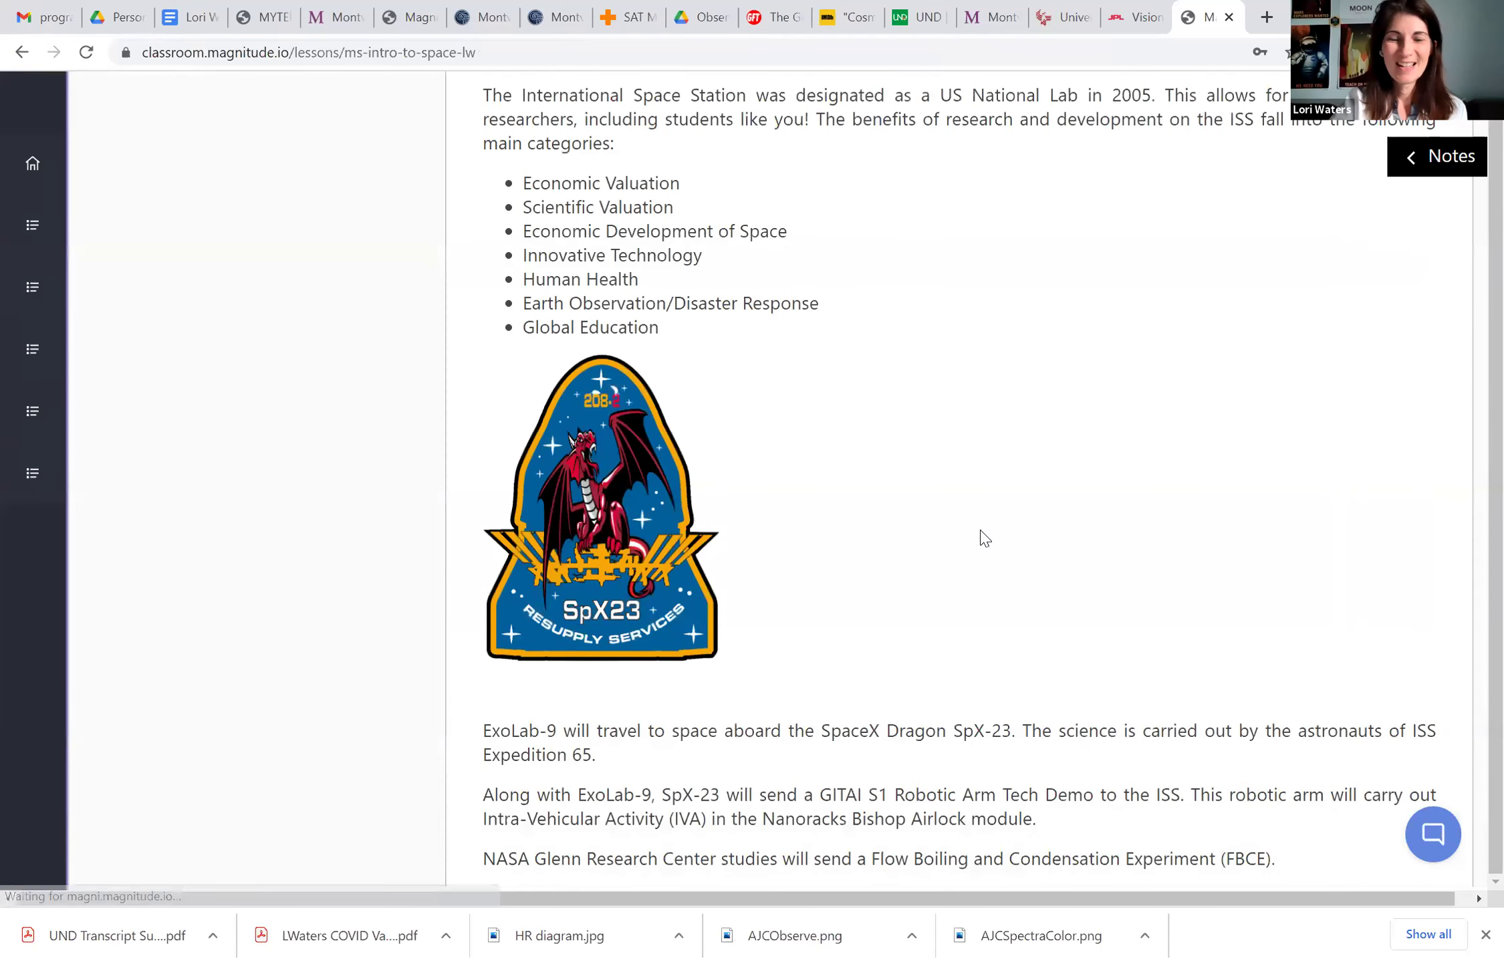
# Step: Check the question list of the saved "What Do You Already Know?" section in the lesson
pyautogui.scroll(8, 982, 537)
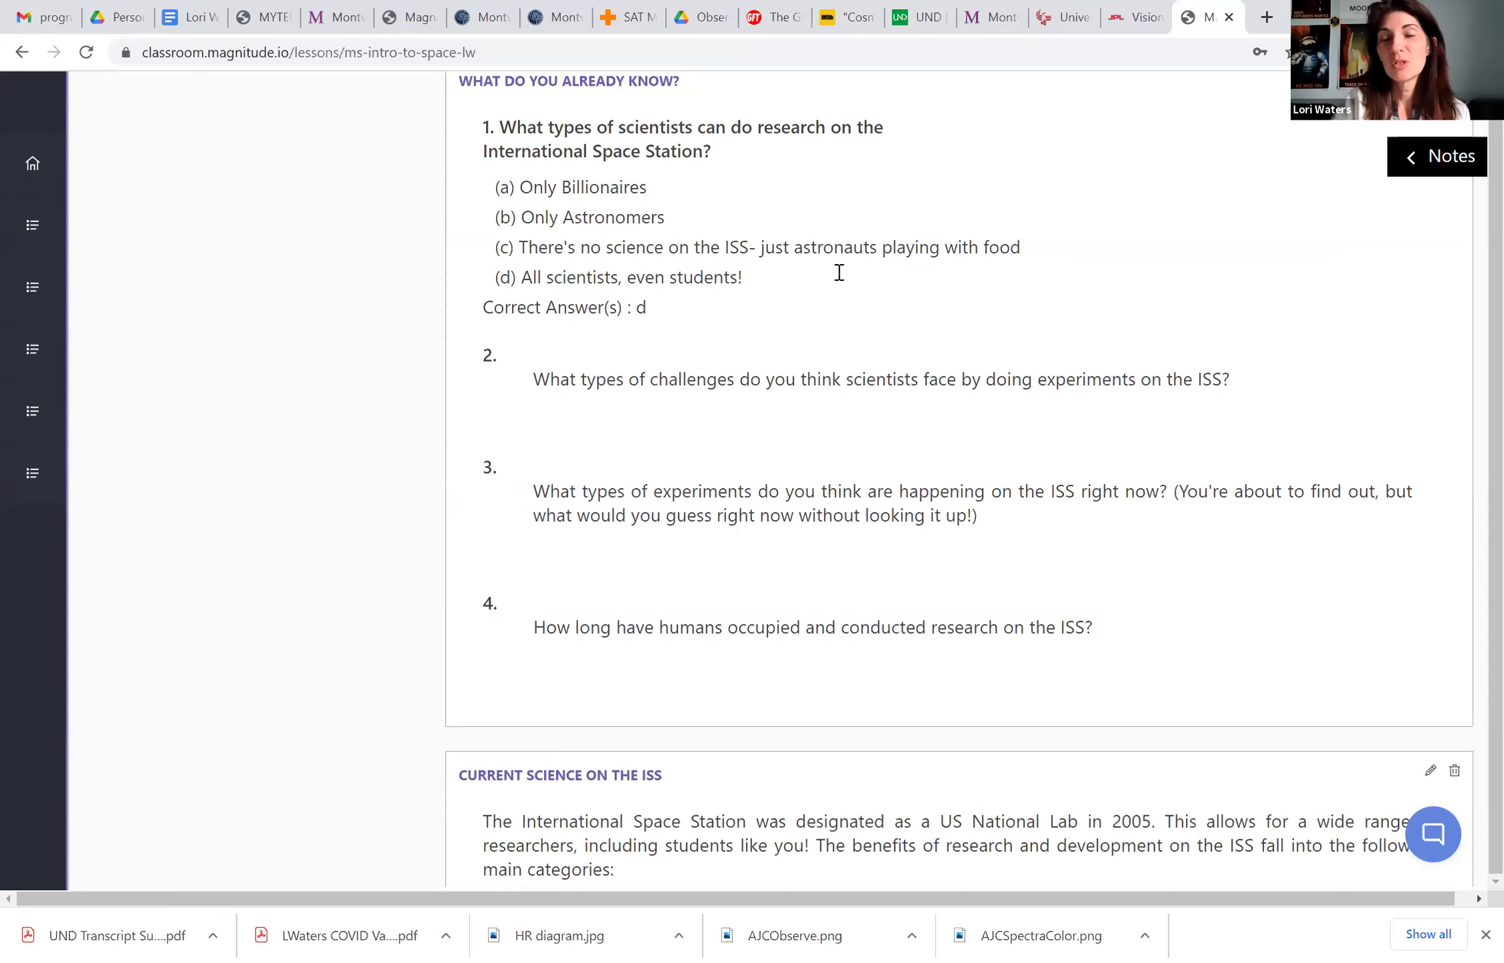
pyautogui.scroll(2, 836, 267)
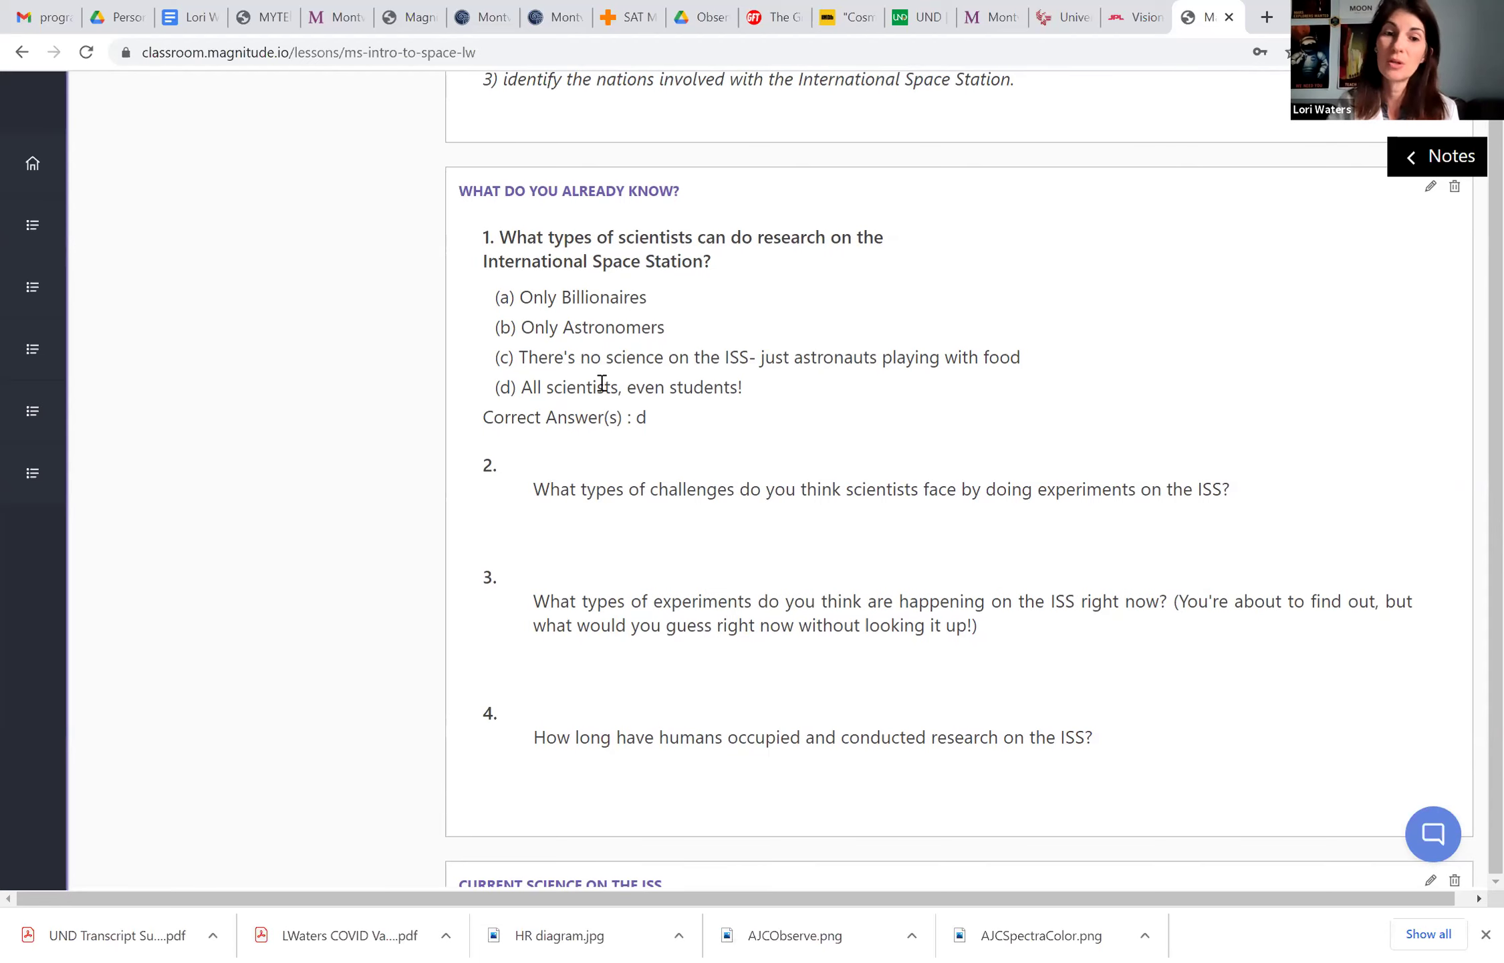
pyautogui.scroll(-5, 734, 471)
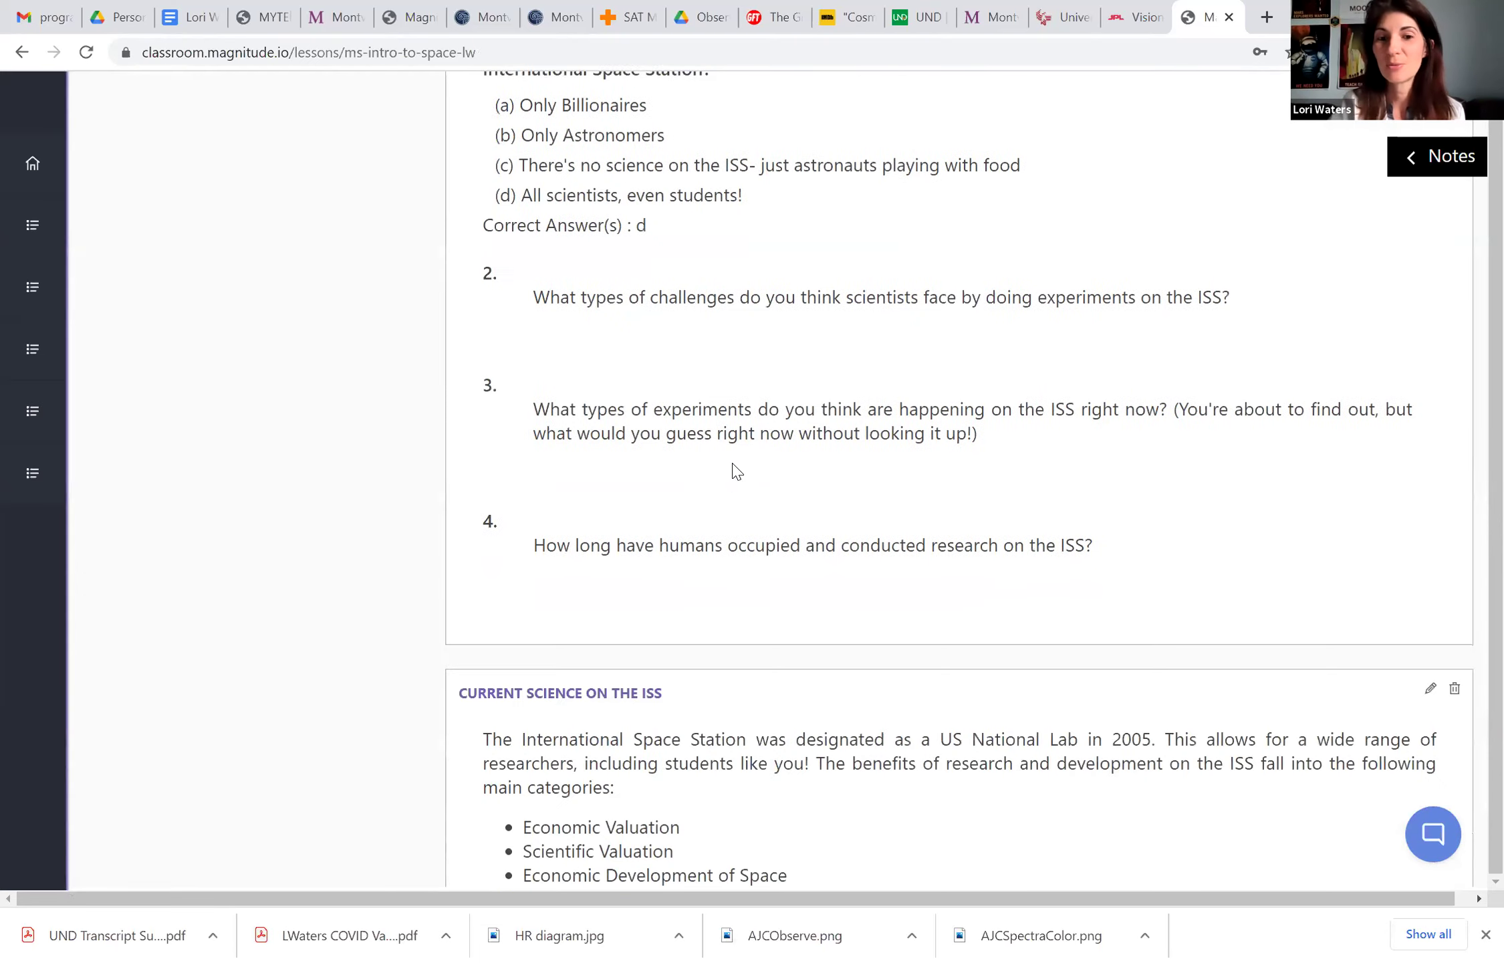
pyautogui.scroll(-3, 737, 471)
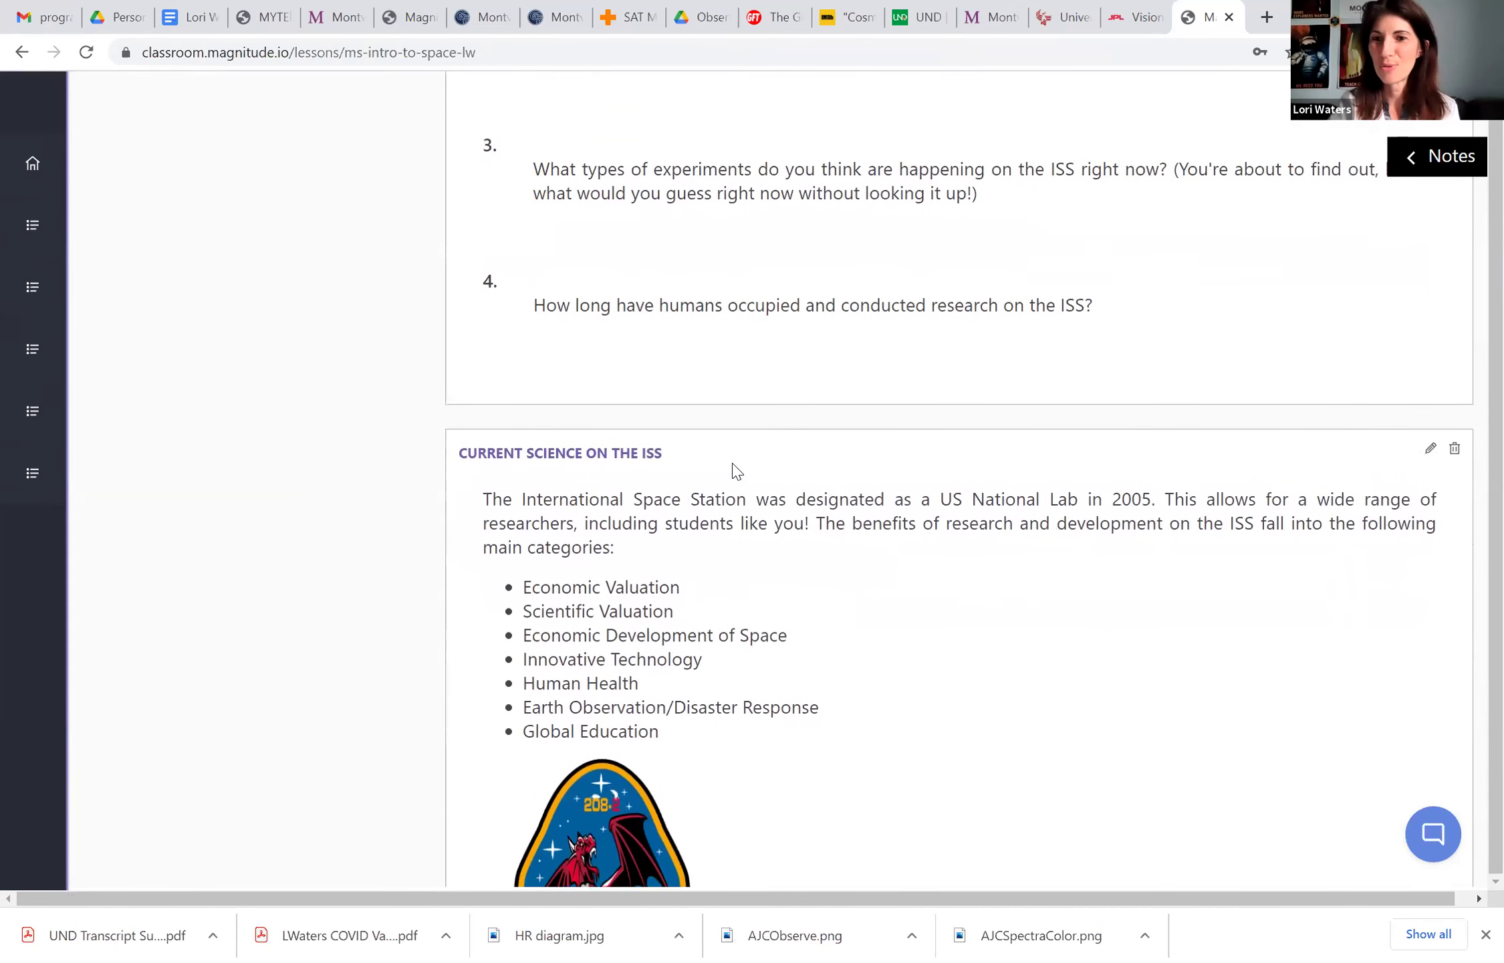
# Step: Look over the content of the Current Science on the ISS section in the lesson
pyautogui.scroll(-1, 735, 472)
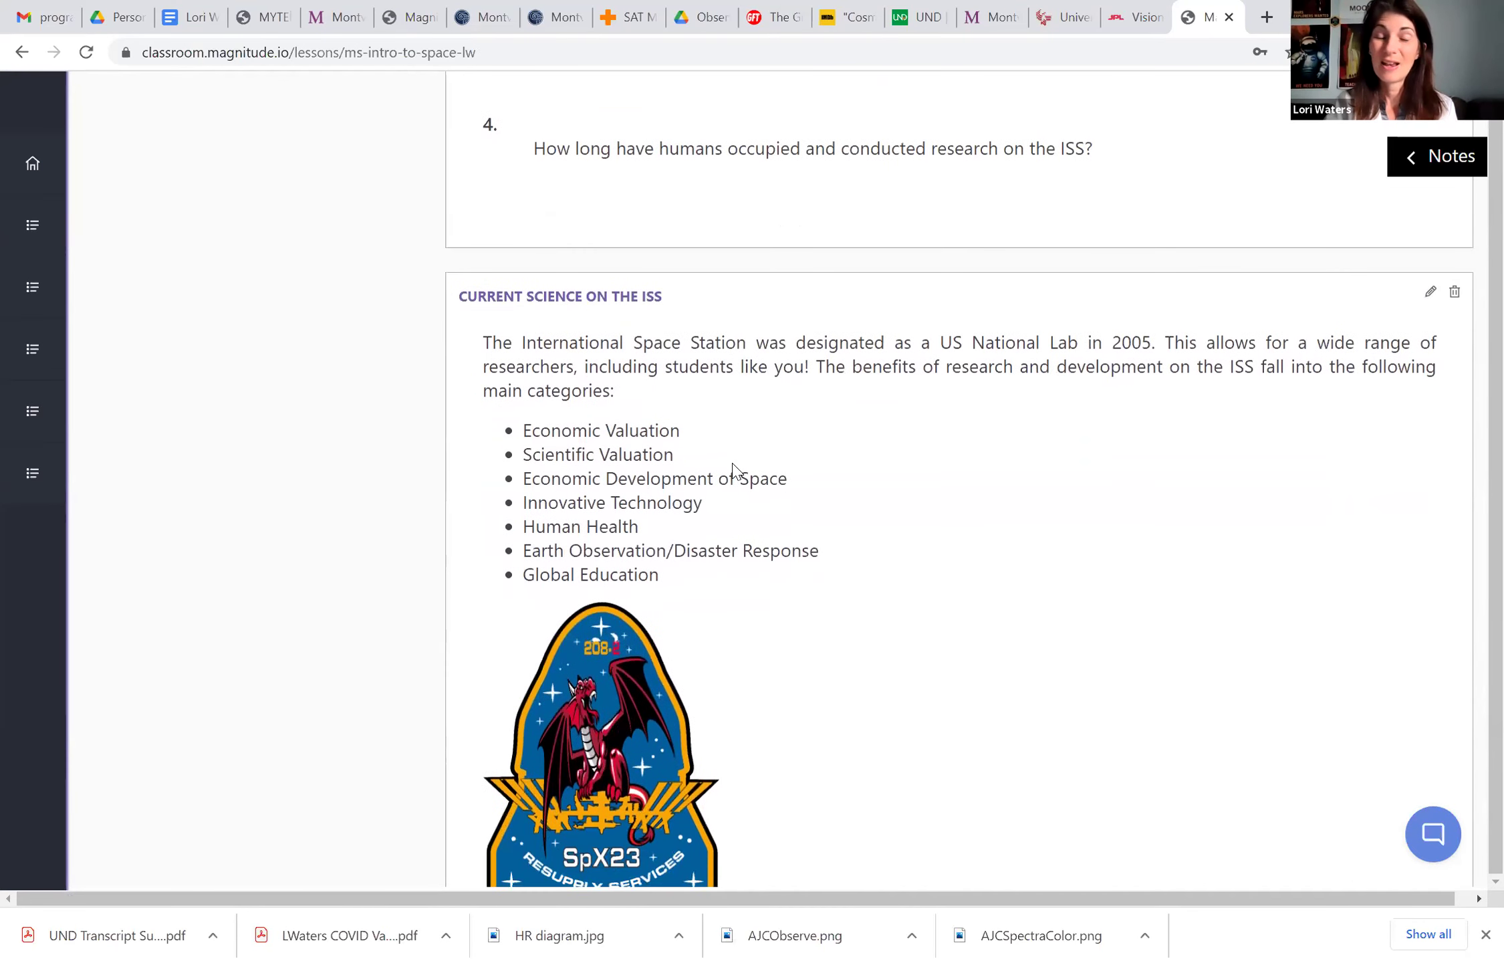
pyautogui.scroll(-1, 734, 471)
pyautogui.scroll(-2, 735, 472)
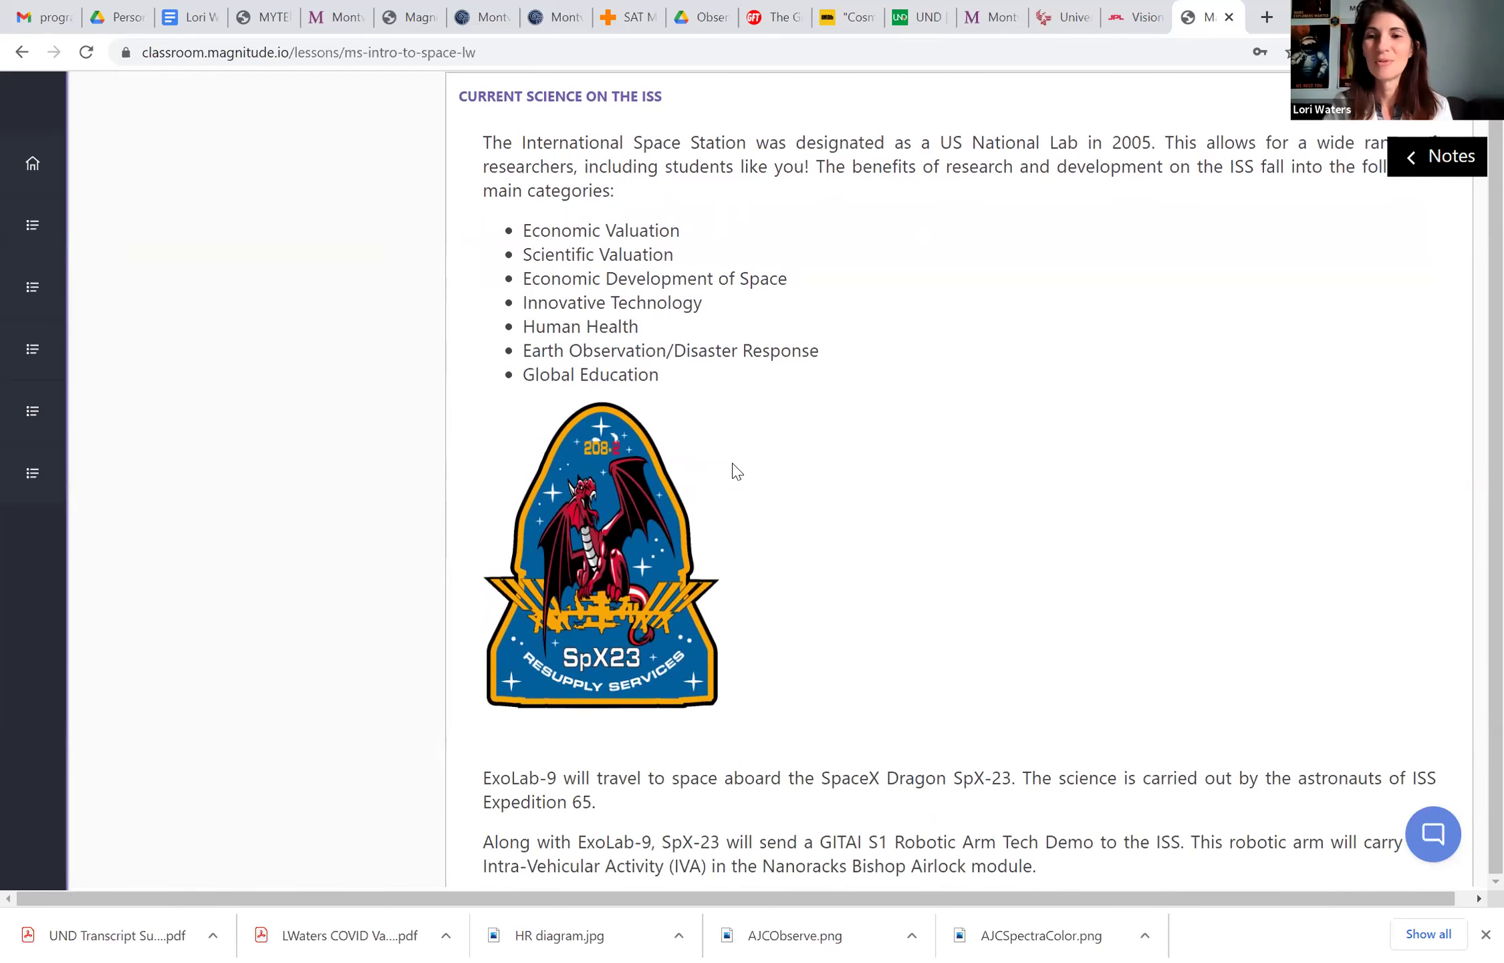
pyautogui.scroll(-1, 736, 471)
pyautogui.scroll(-1, 736, 471)
pyautogui.scroll(15, 736, 471)
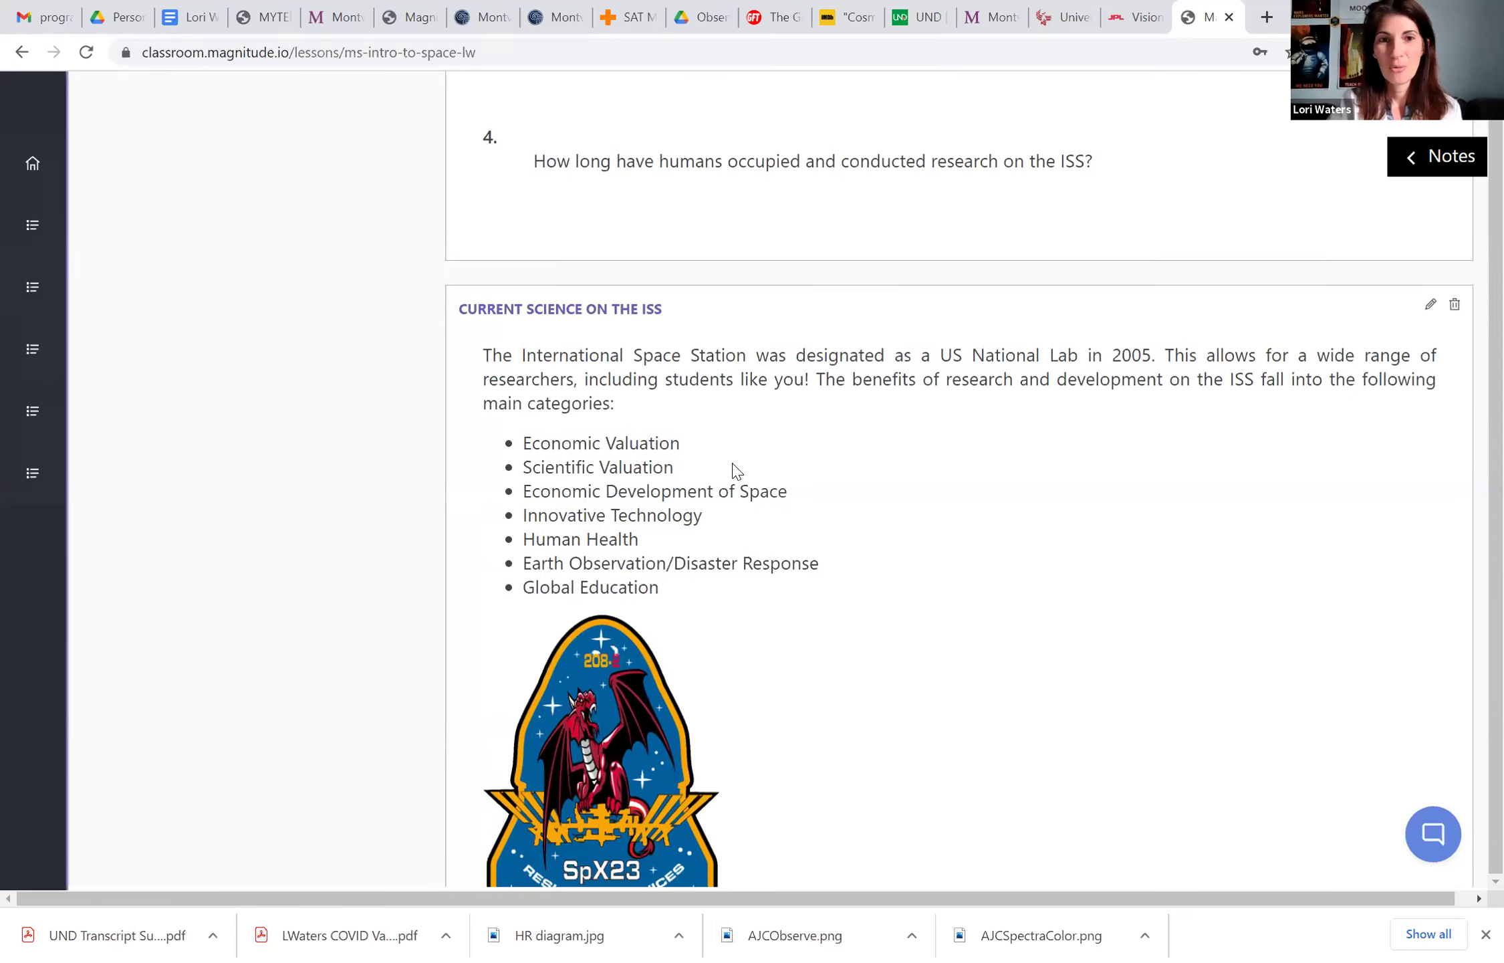
# Step: Add a text section titled "Extension" with the body "Project - Watch for the ISS at night." to the lesson and save it
pyautogui.scroll(13, 733, 471)
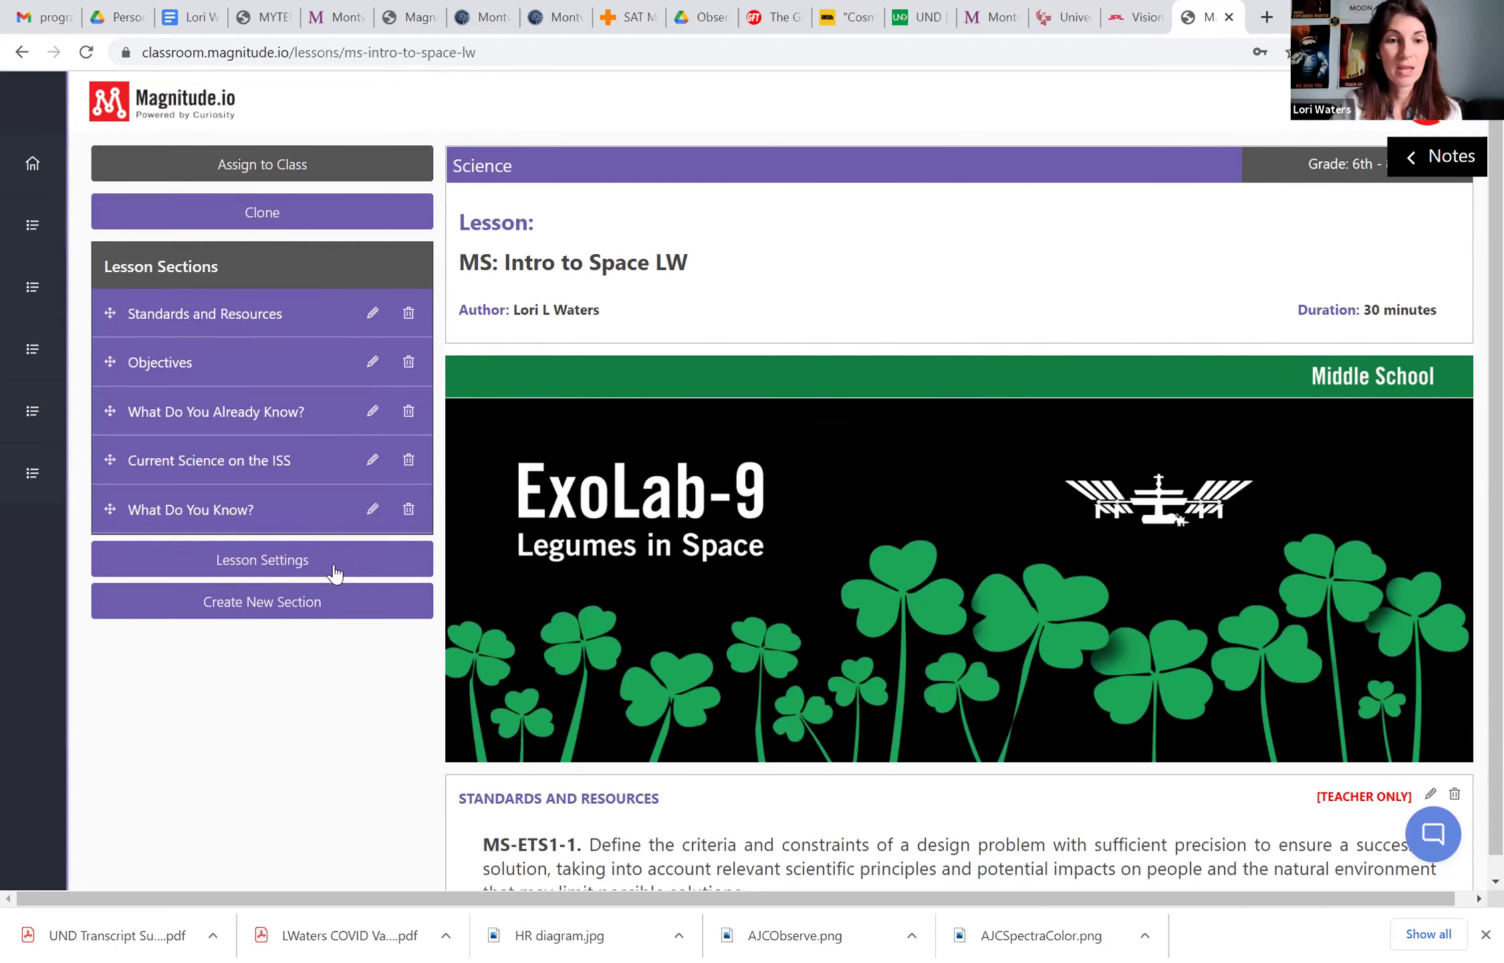
pyautogui.click(260, 610)
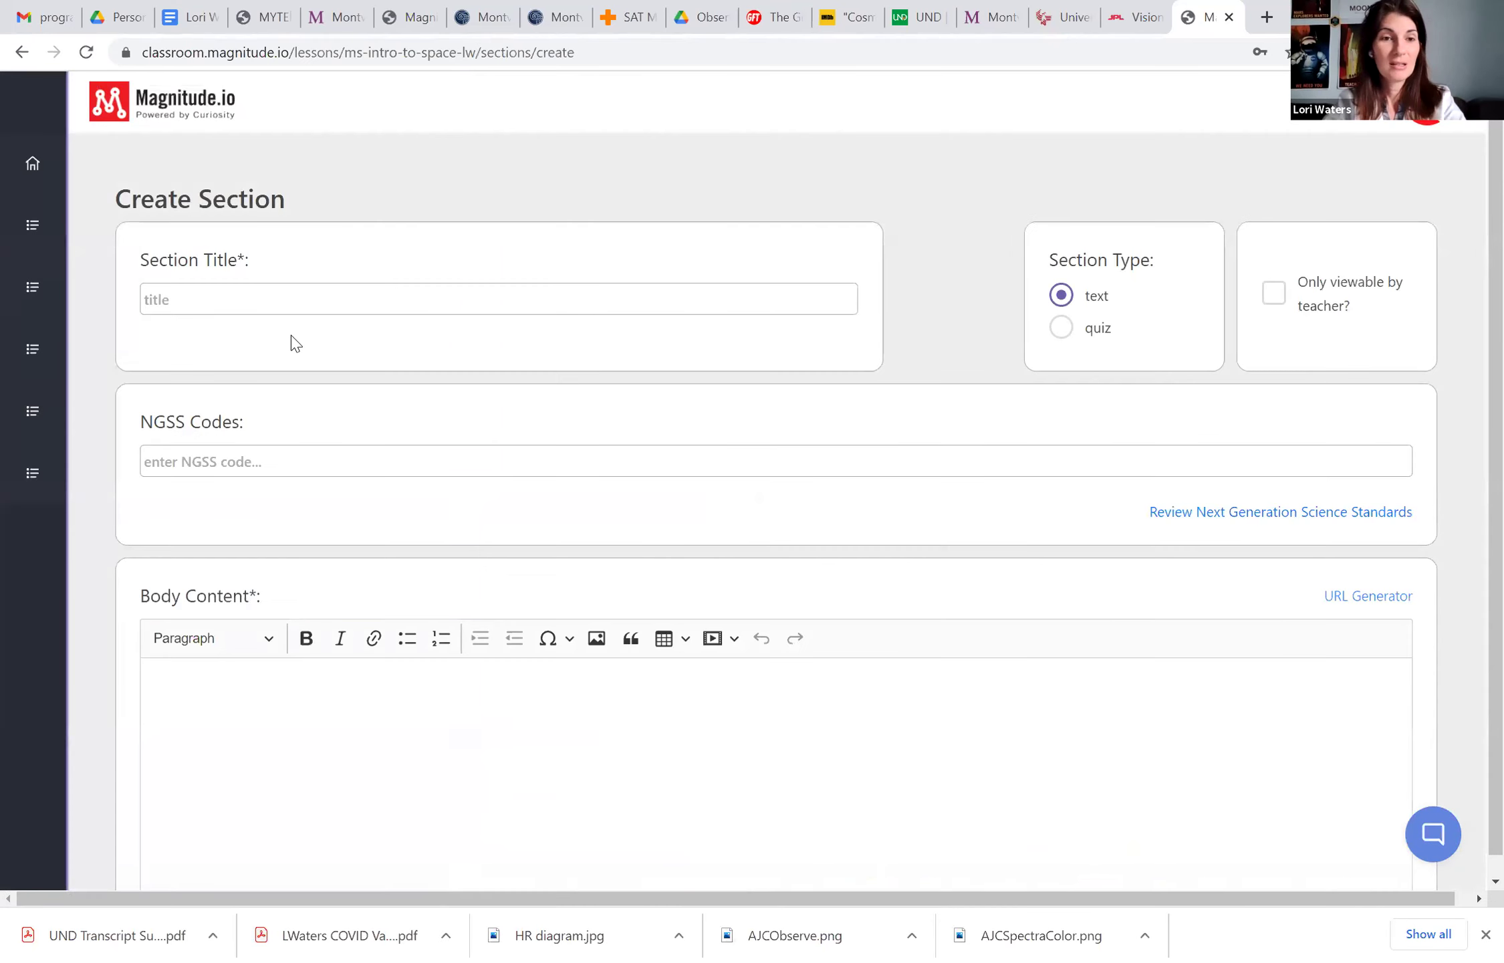
pyautogui.click(261, 299)
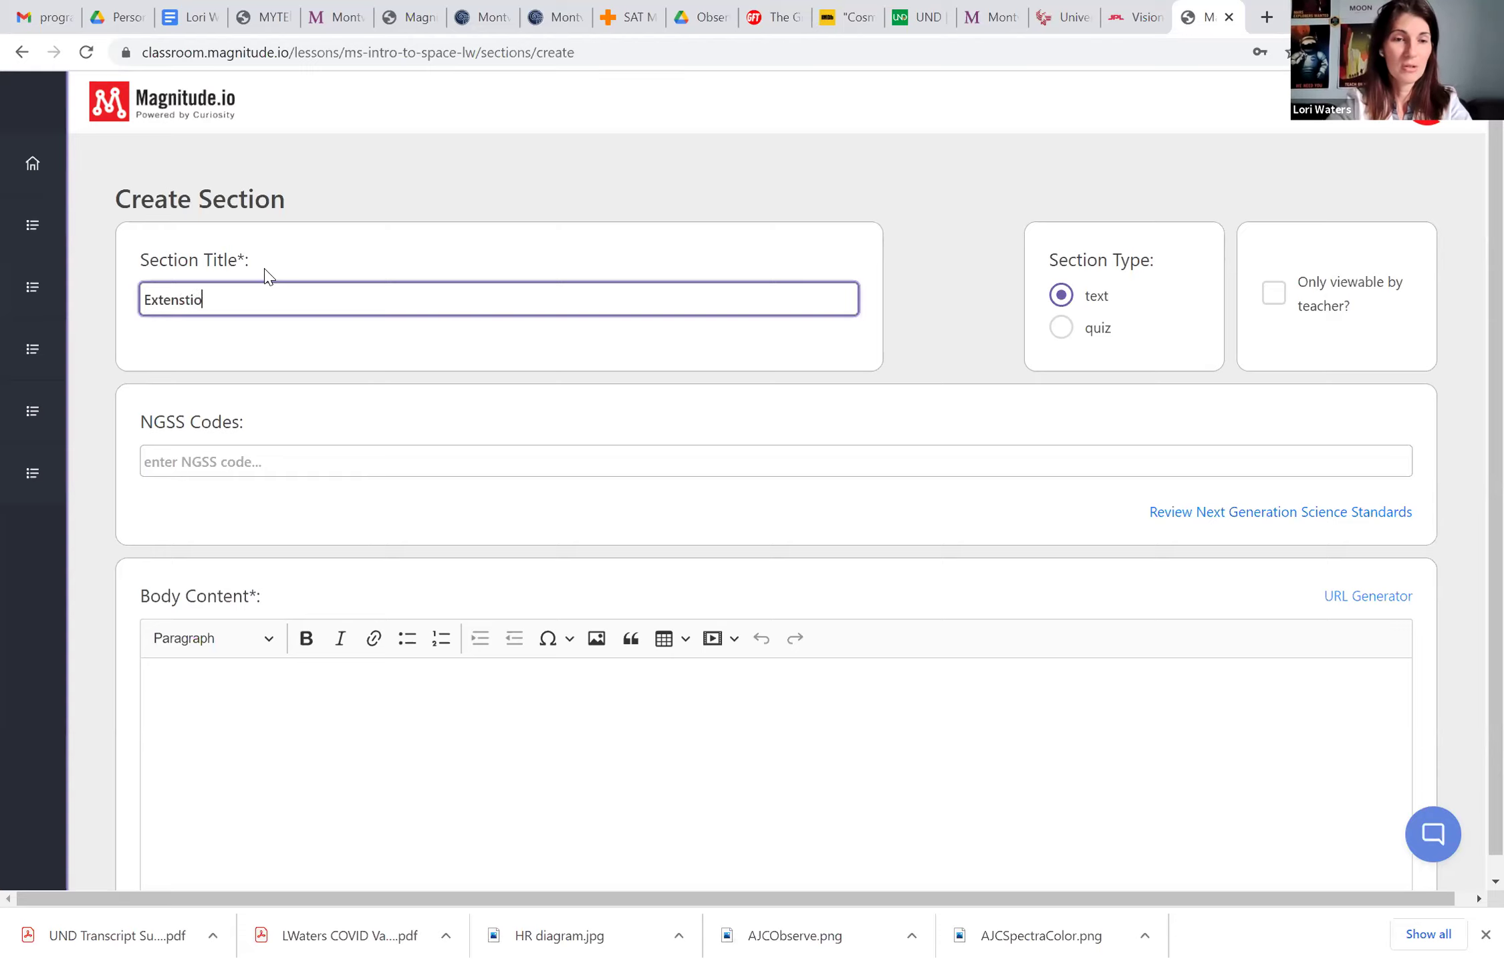
pyautogui.click(264, 756)
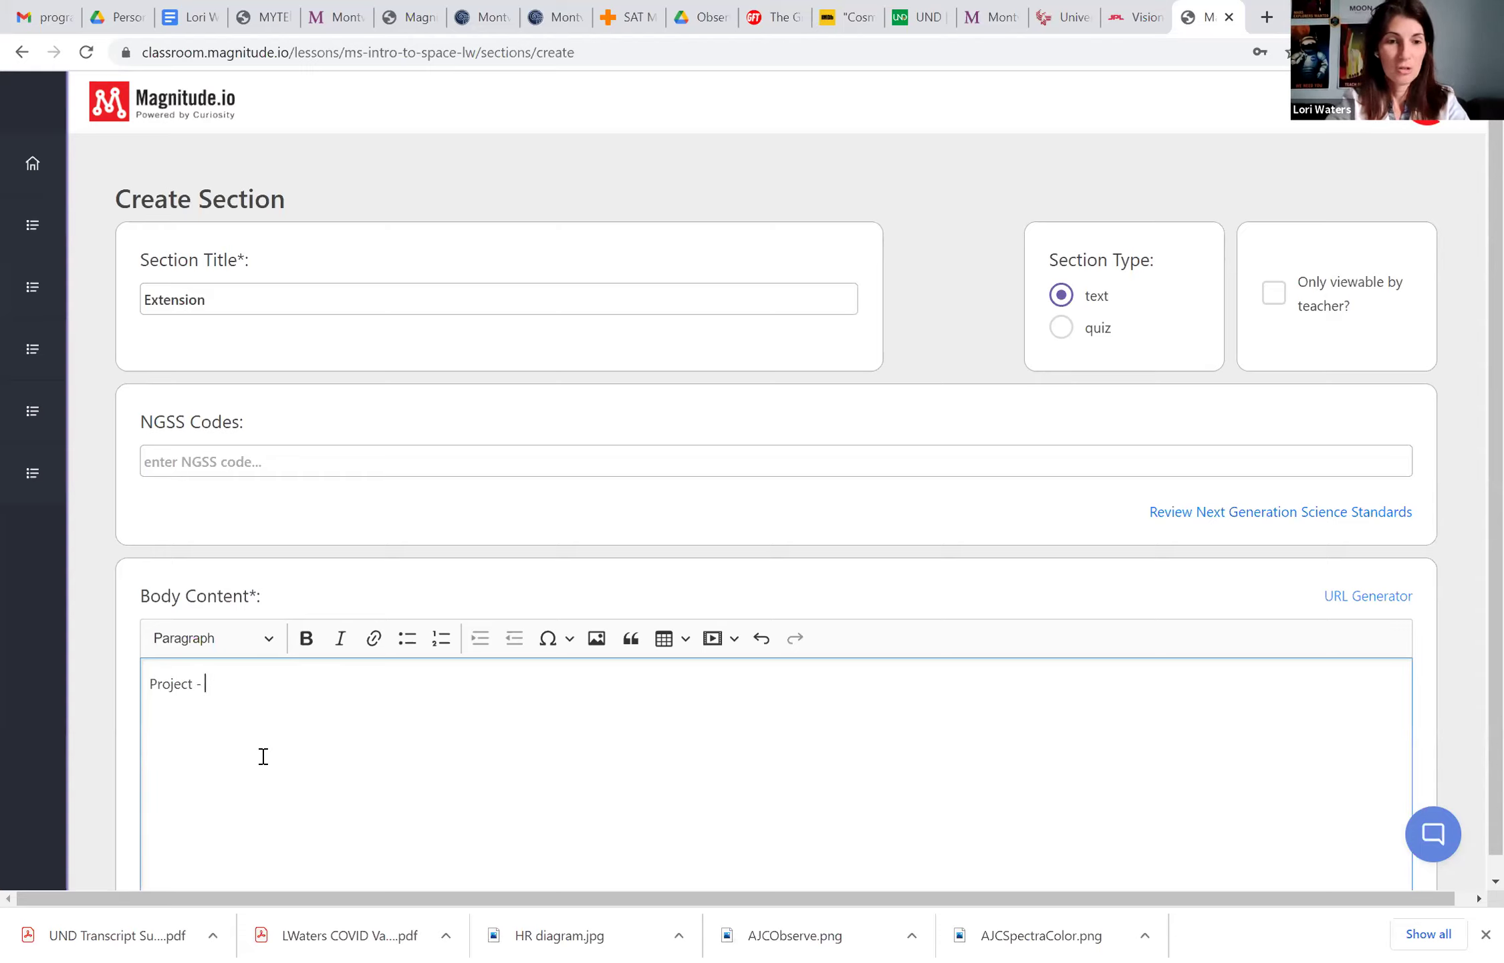
pyautogui.write('Project - Wat')
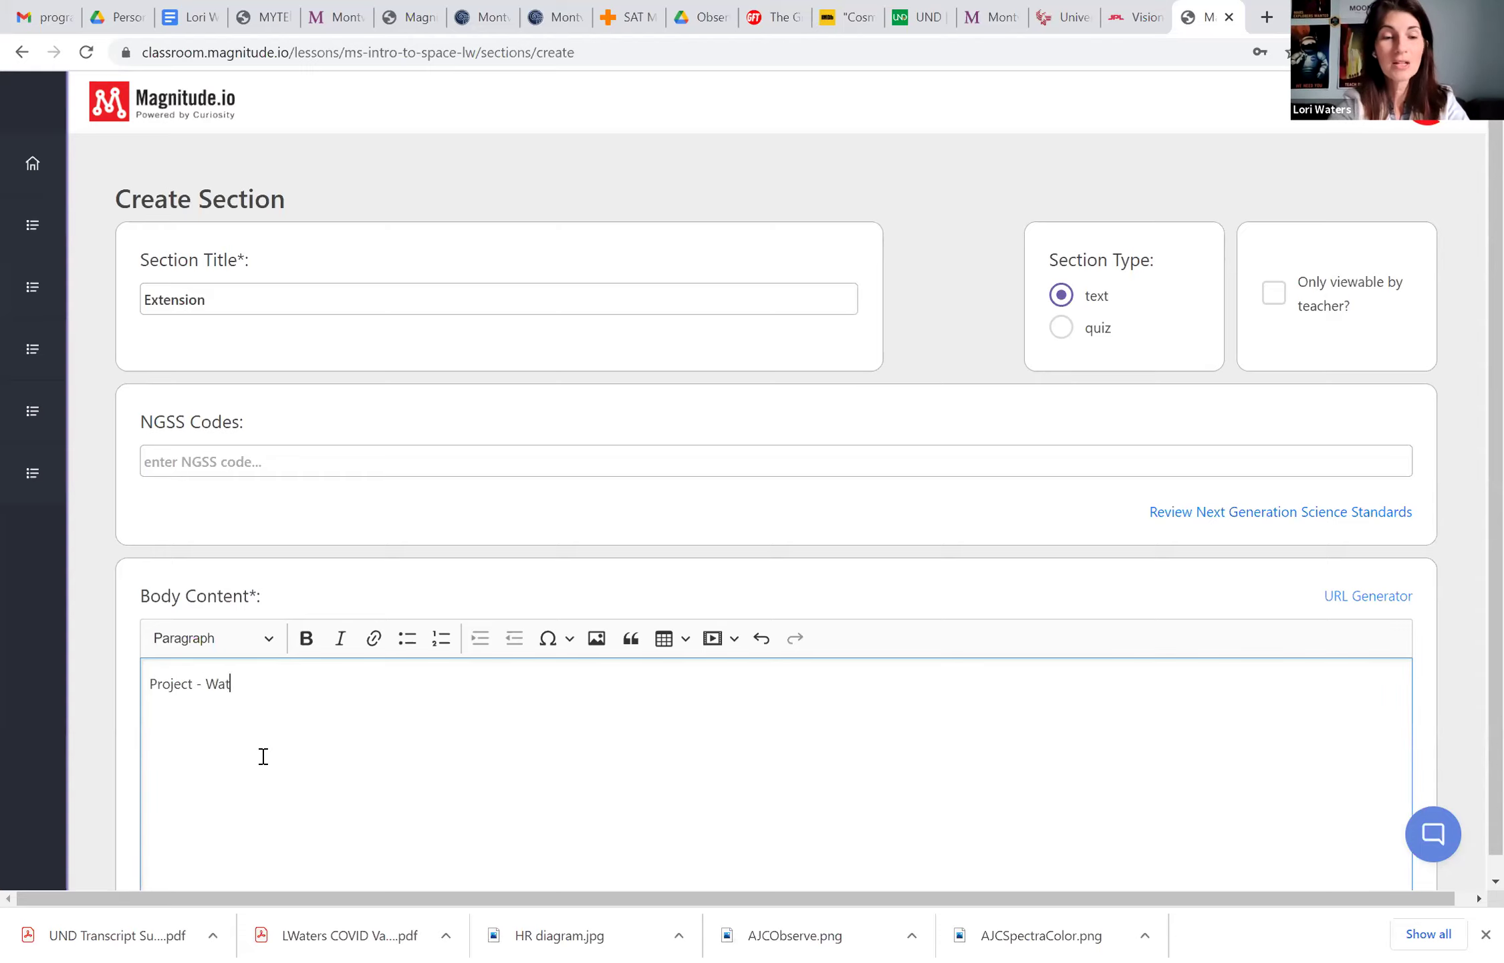
pyautogui.write('ch for the ISS at night.')
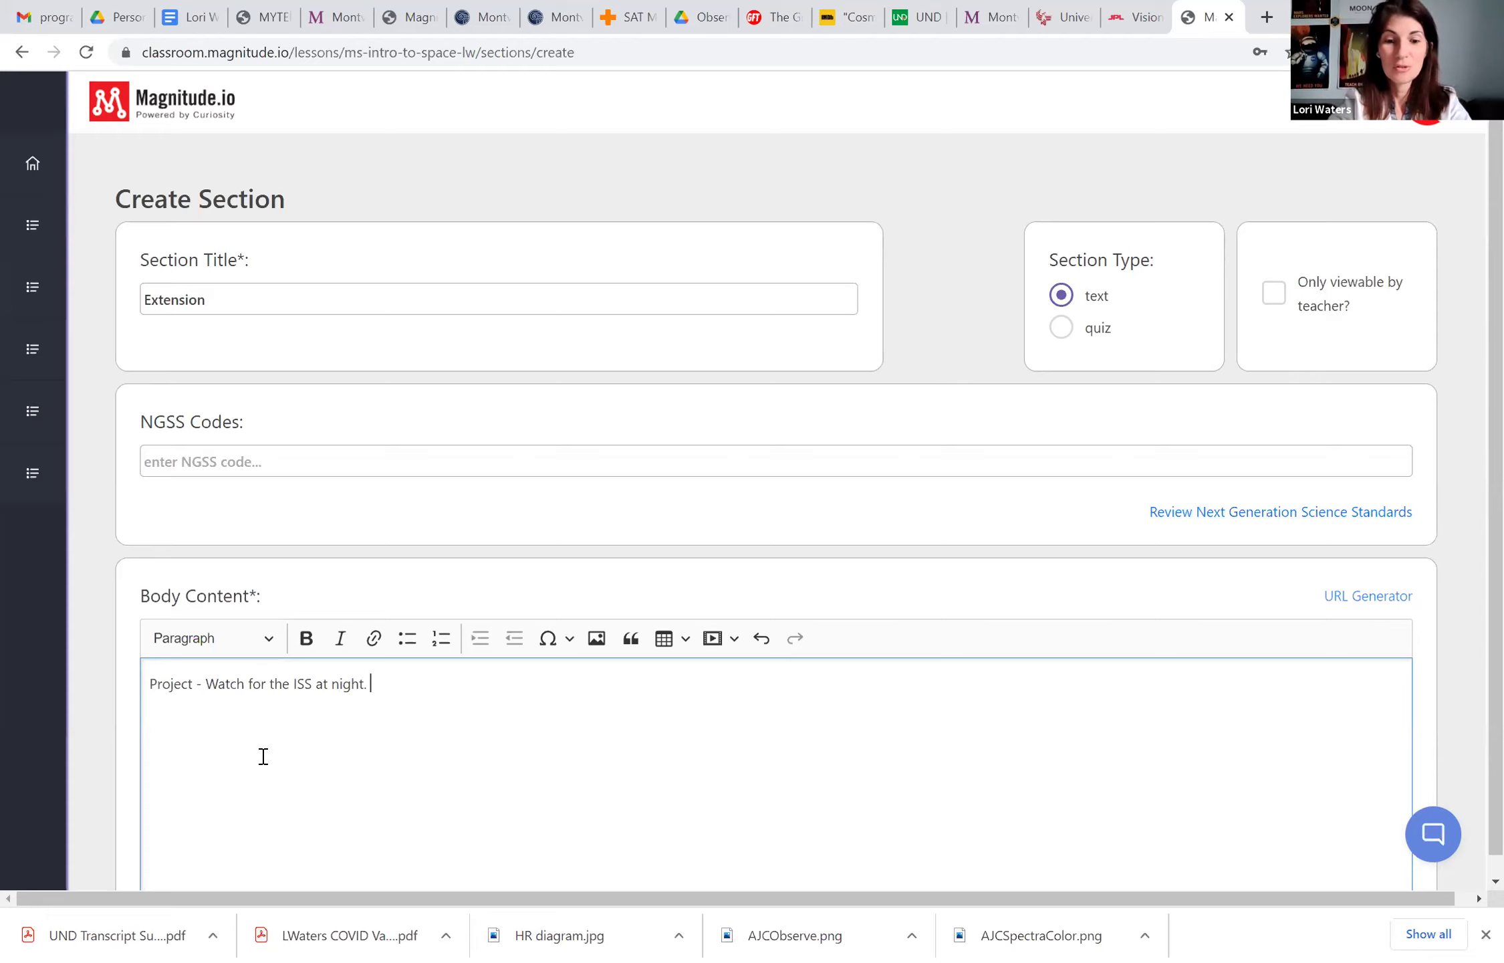
pyautogui.scroll(-5, 631, 705)
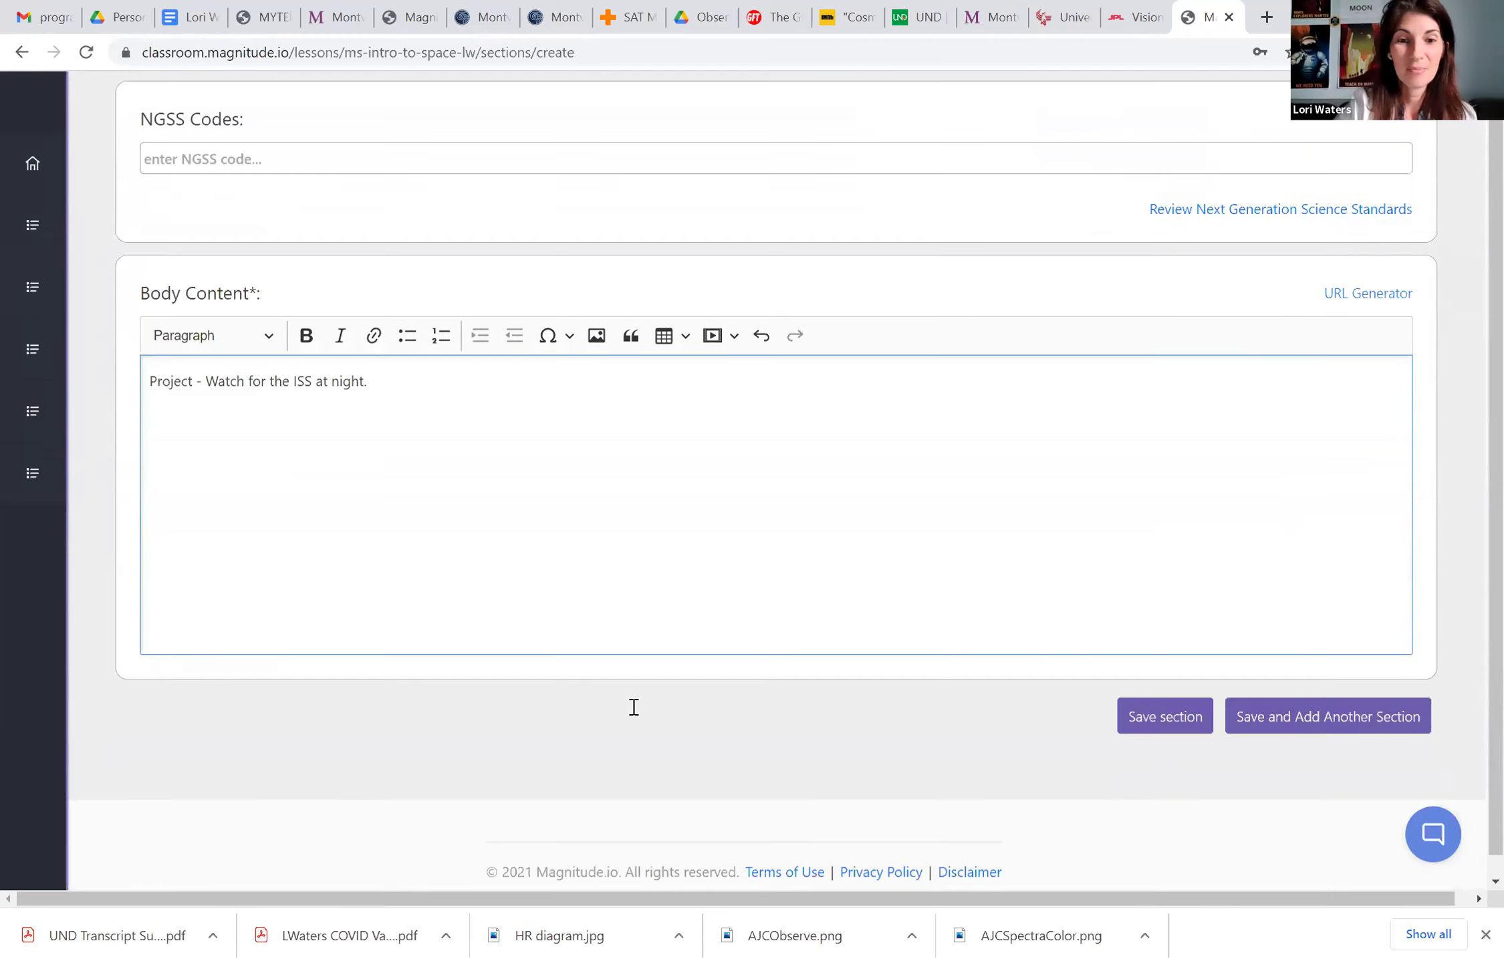
pyautogui.click(1187, 728)
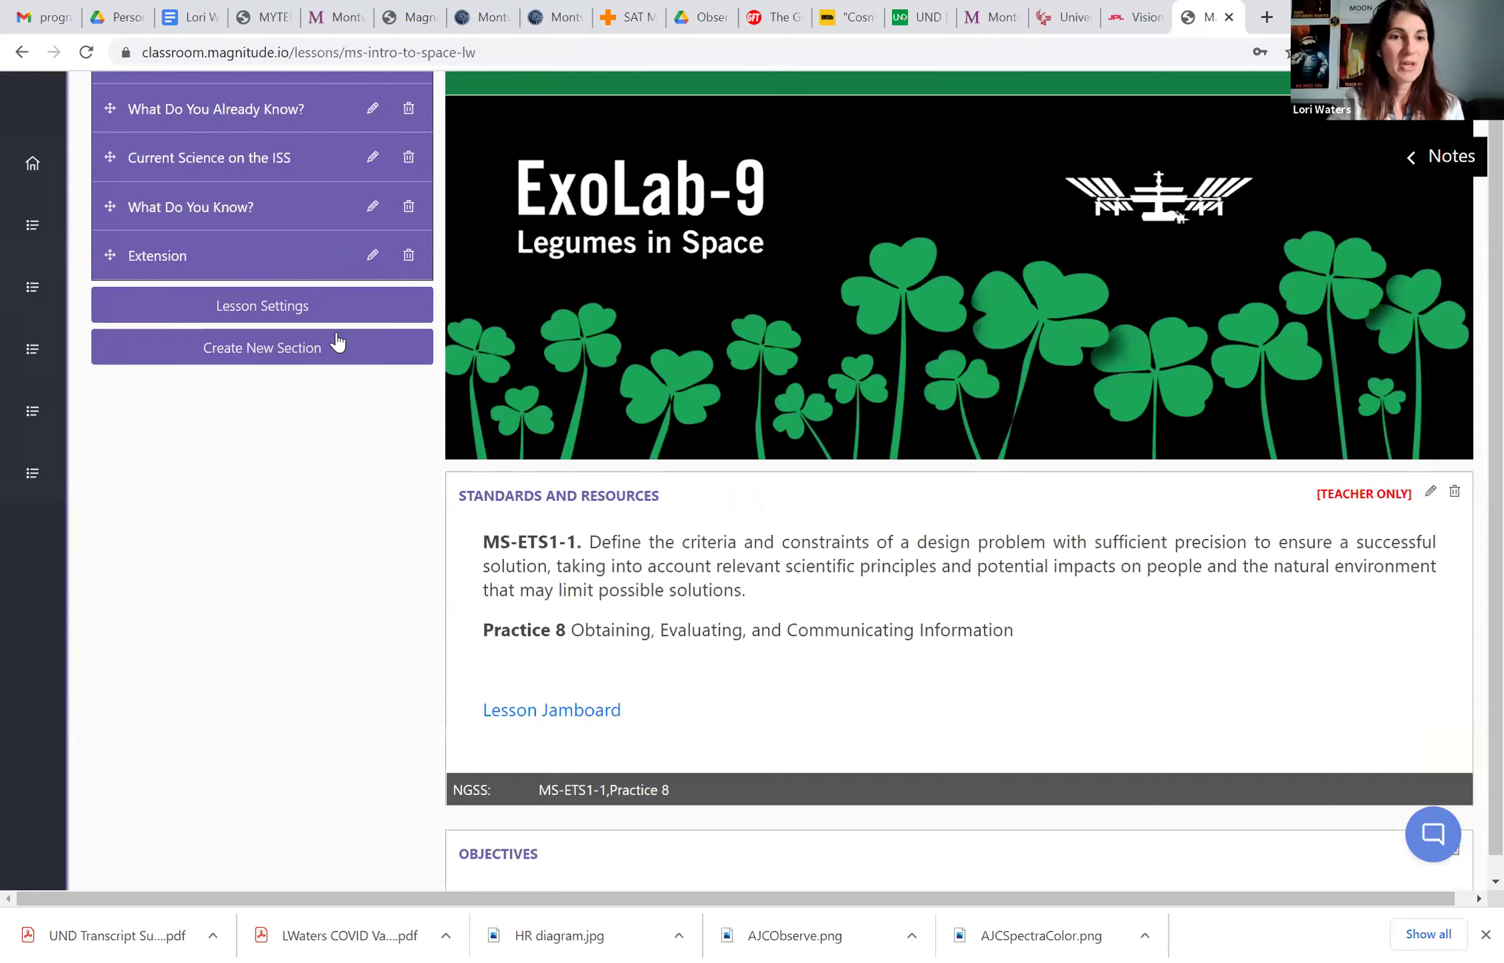
# Step: Check how the new Extension section appears in the section list and at the end of the lesson
pyautogui.scroll(3, 337, 342)
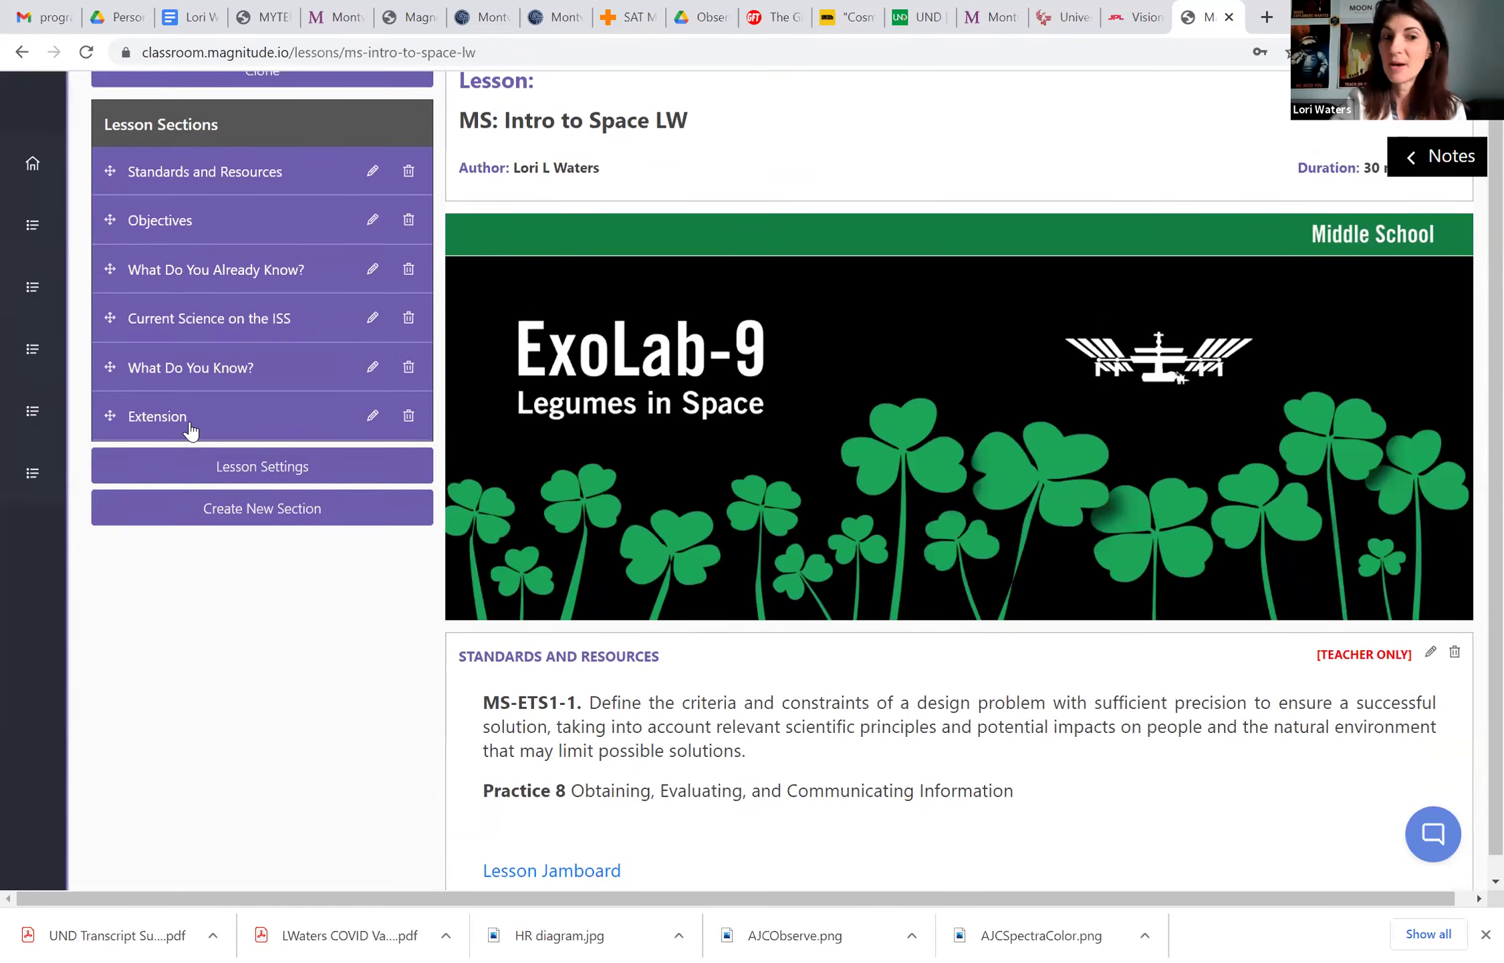
pyautogui.scroll(-10, 716, 522)
pyautogui.scroll(-15, 717, 528)
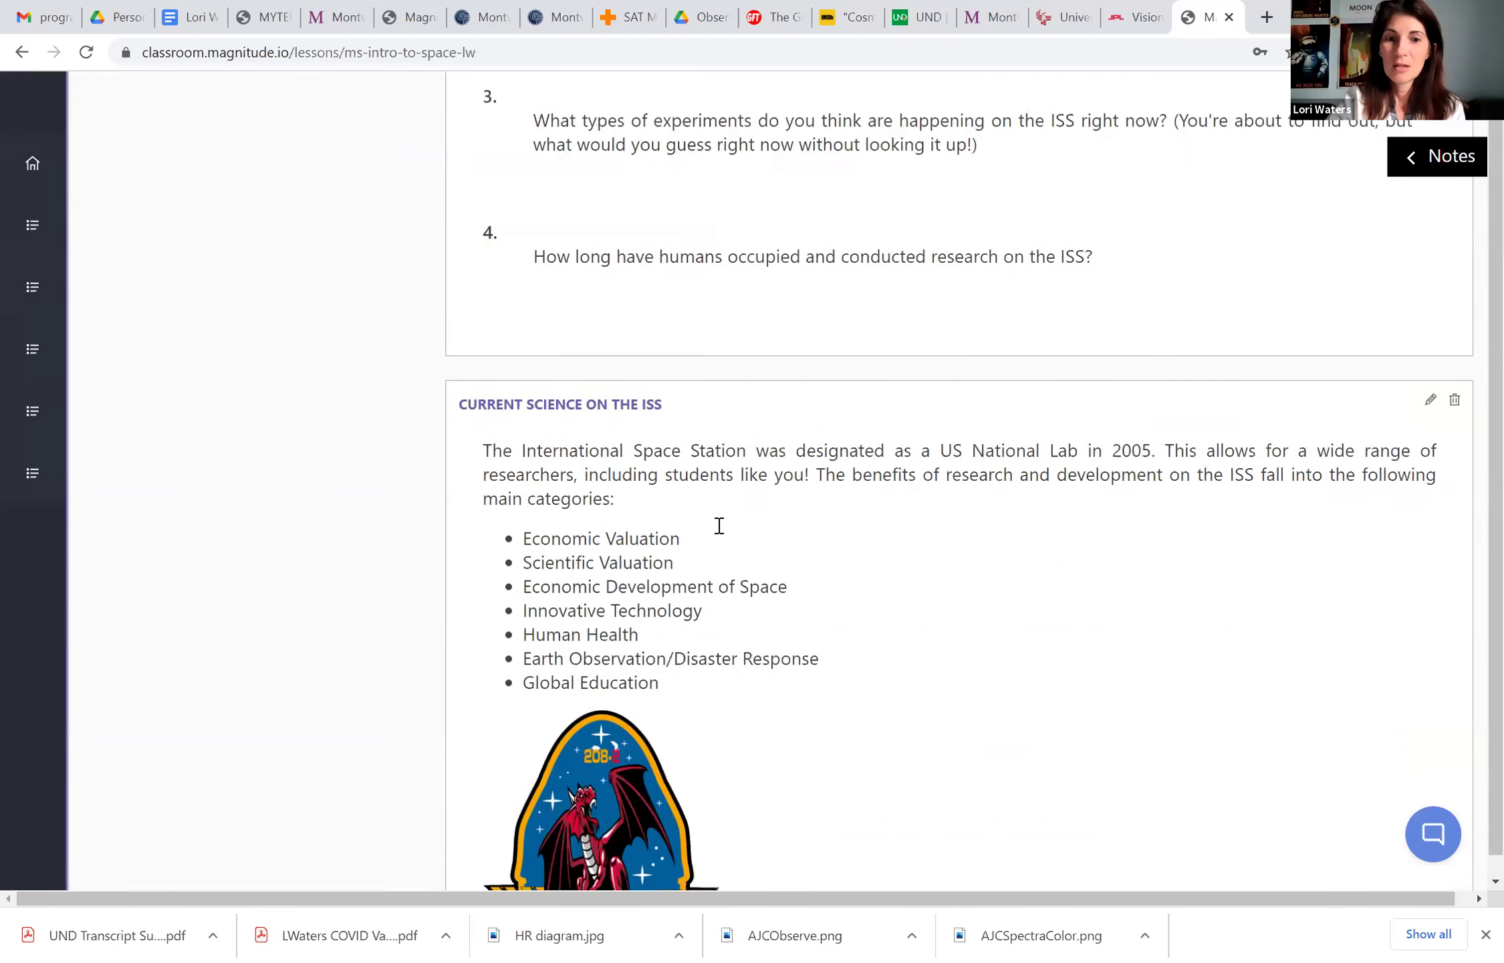
pyautogui.scroll(15, 774, 725)
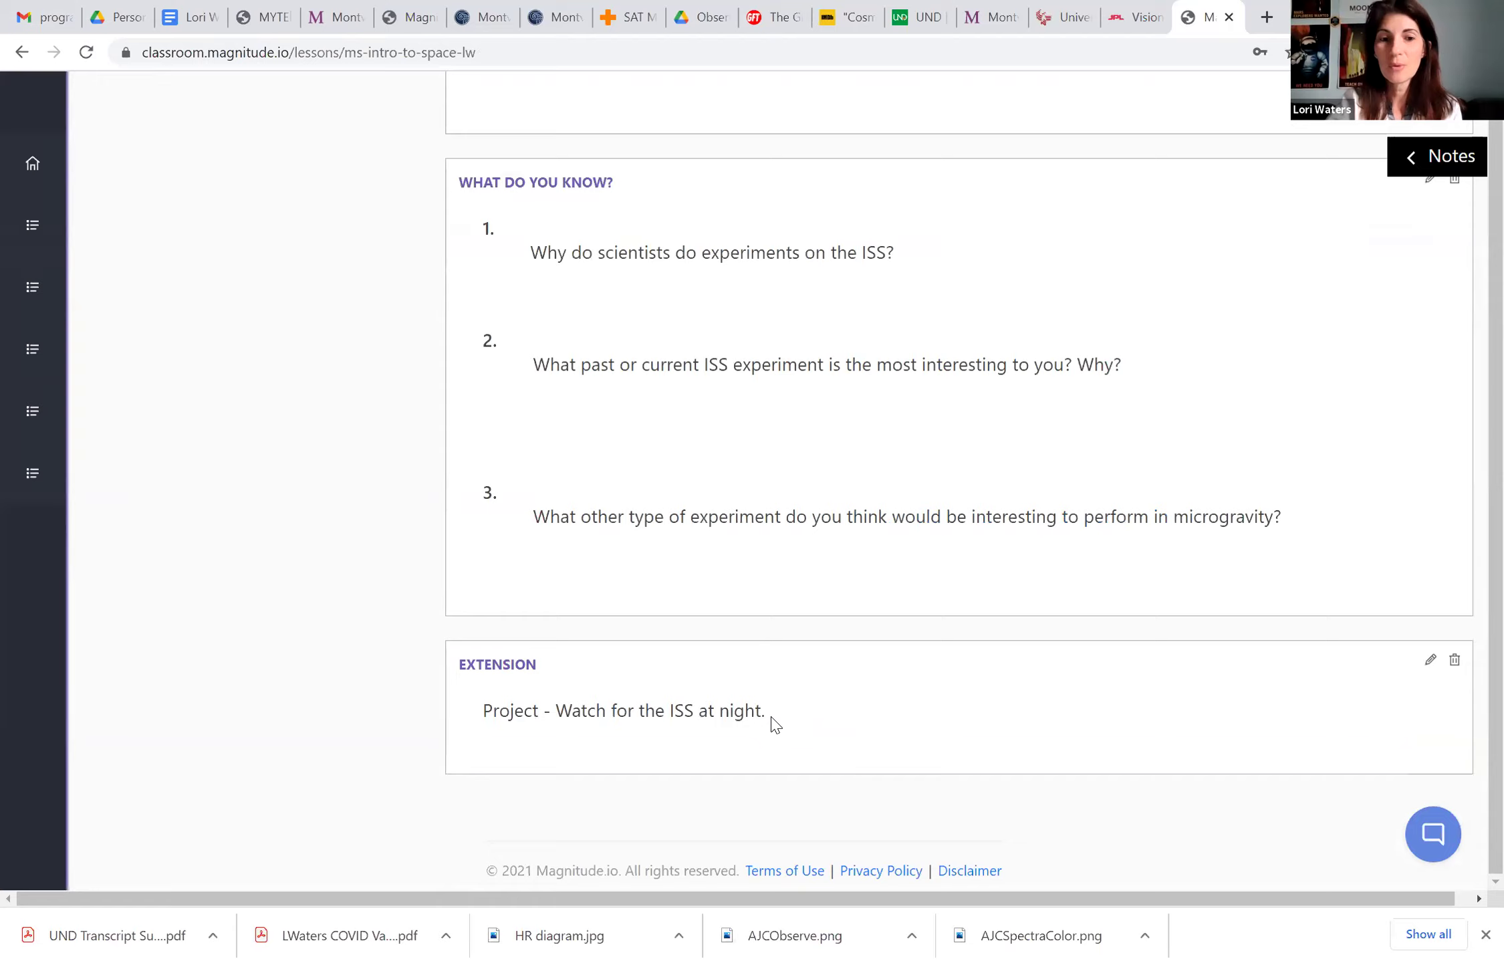
pyautogui.scroll(10, 774, 725)
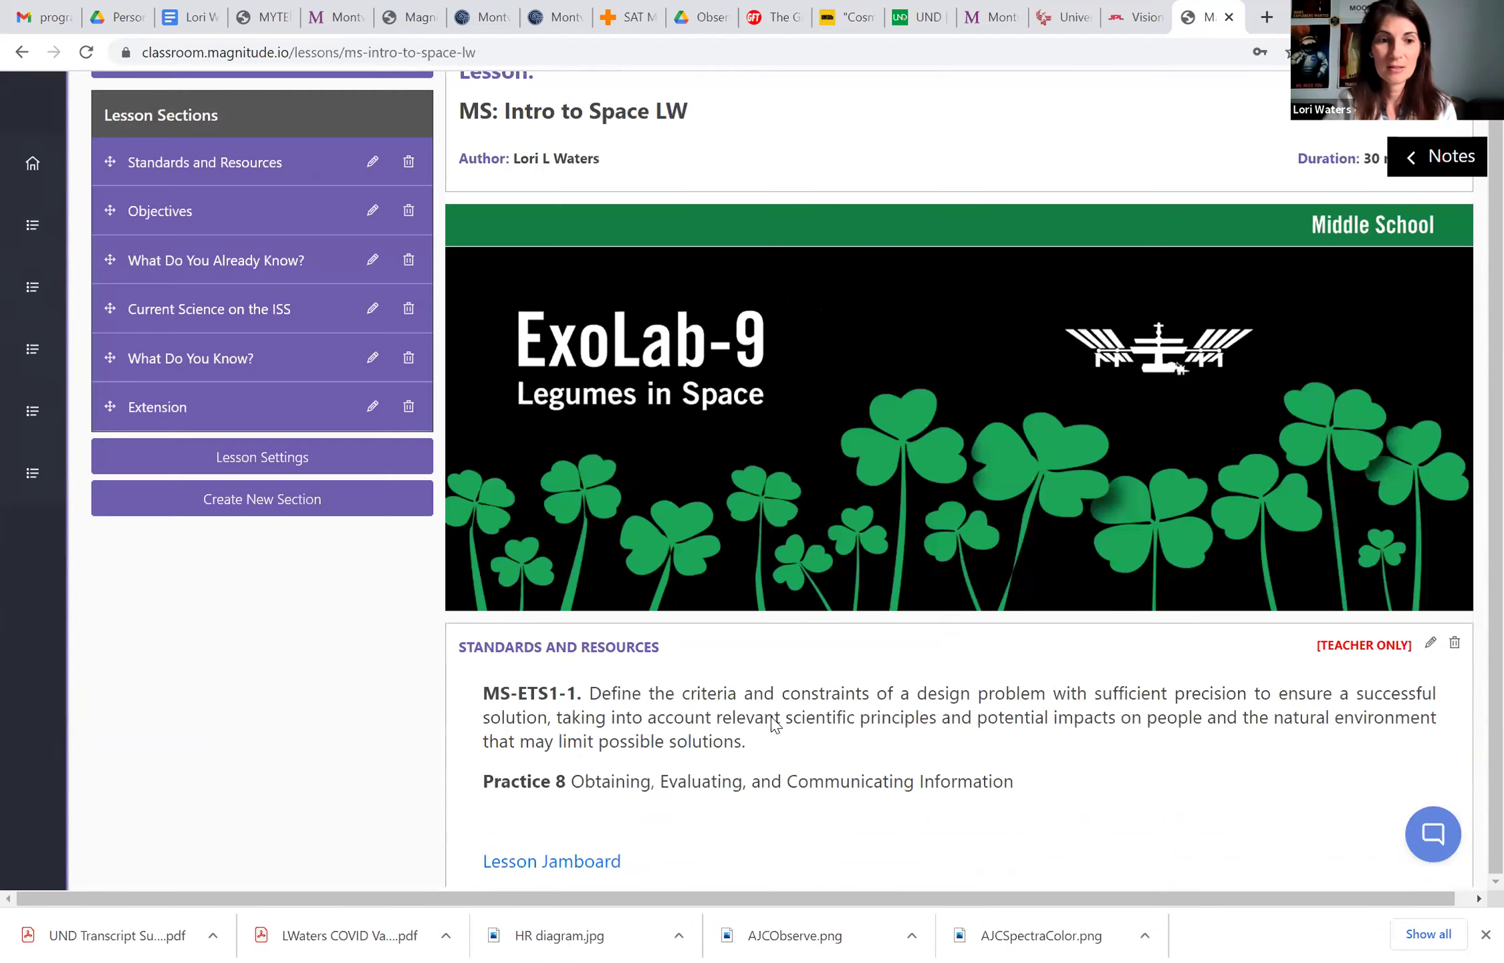
# Step: Reopen the Extension section for editing, review its content and save the section again
pyautogui.click(373, 478)
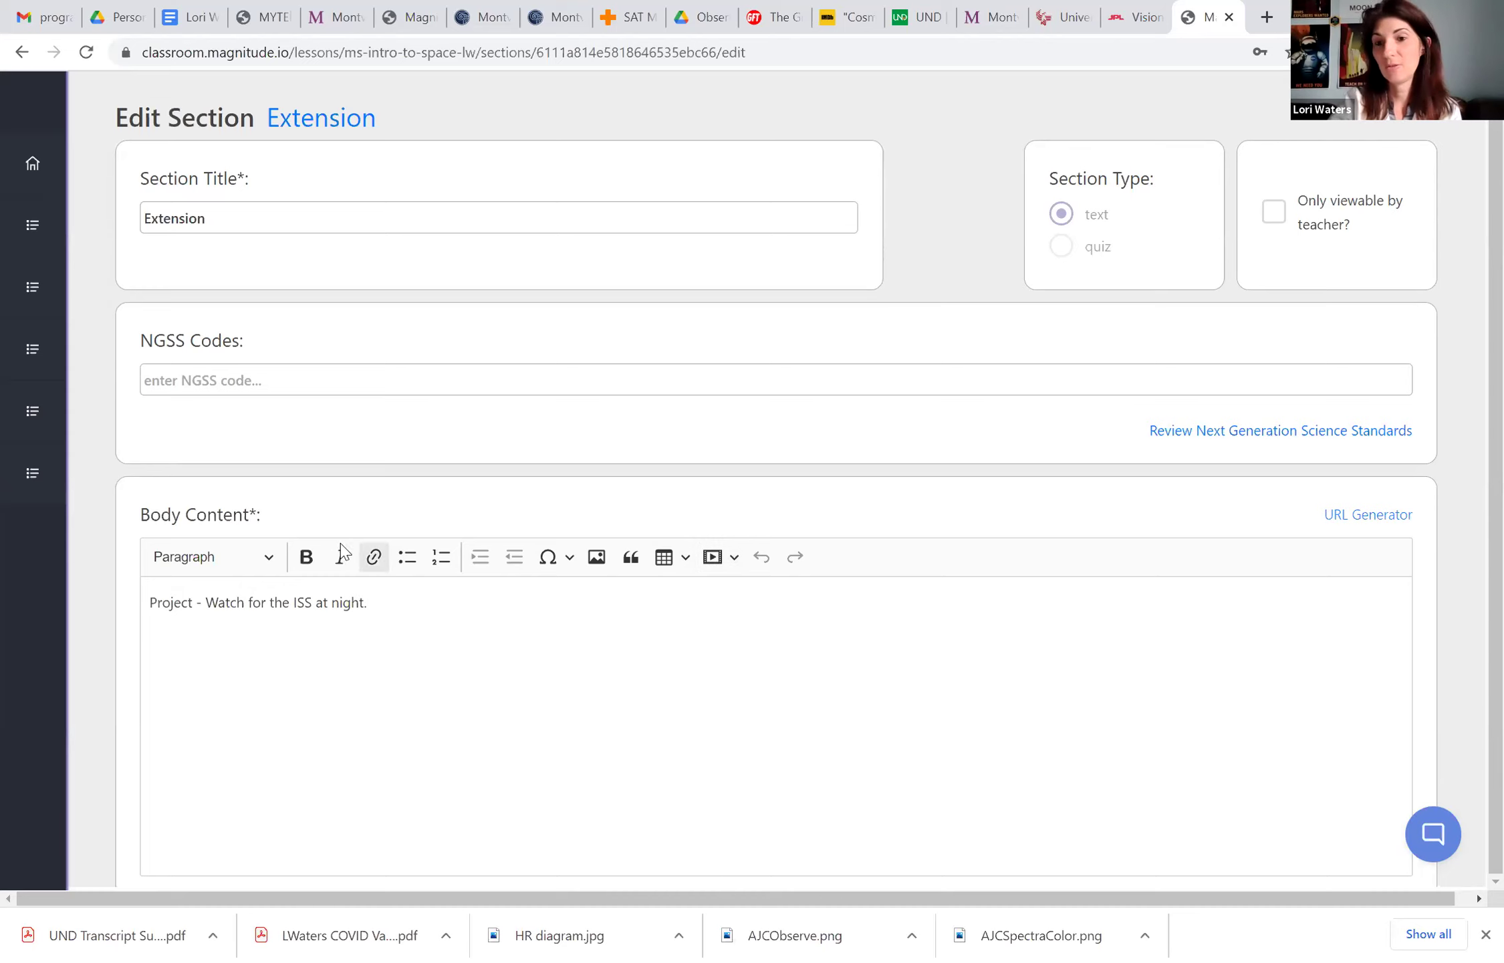
pyautogui.scroll(-2, 393, 709)
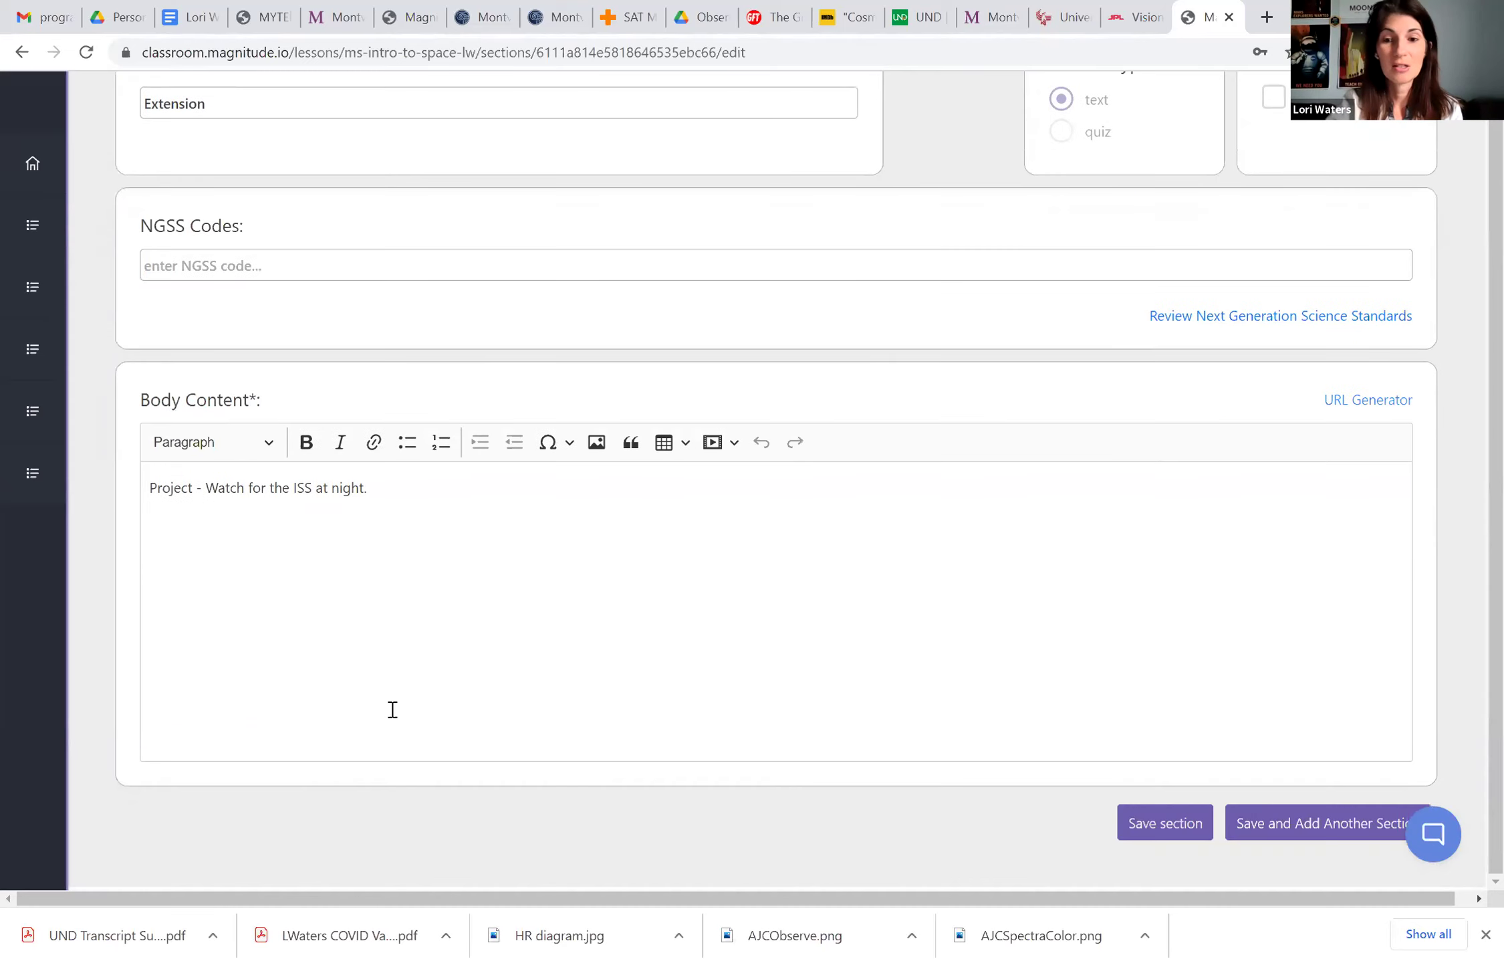
pyautogui.click(1167, 824)
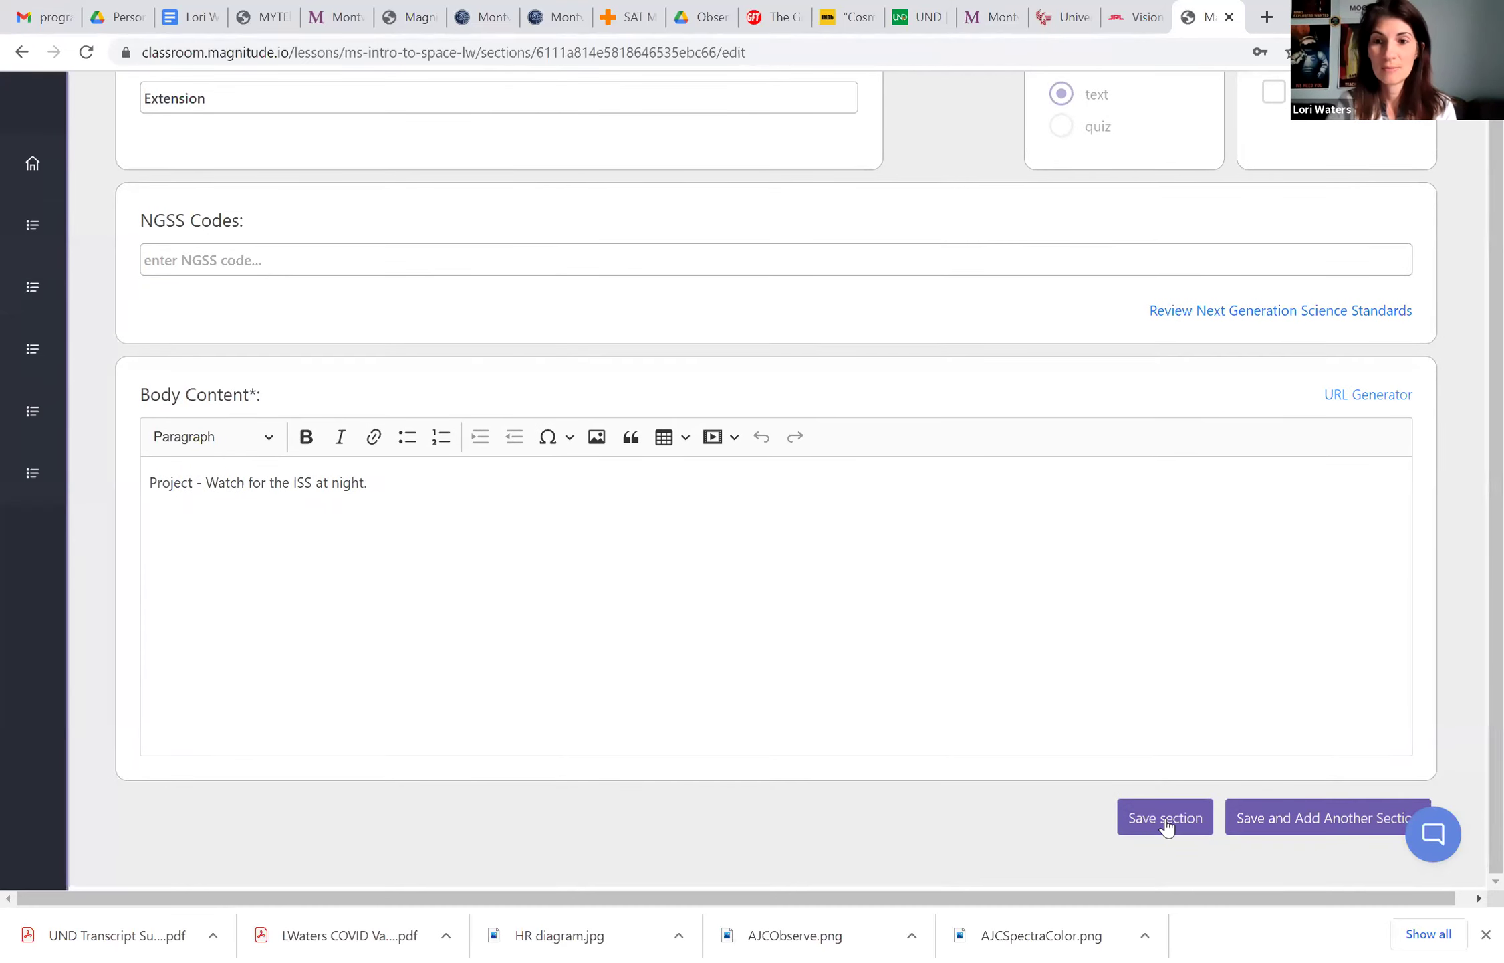
# Step: Go to the list of current classes and start creating a new class
pyautogui.scroll(3, 600, 344)
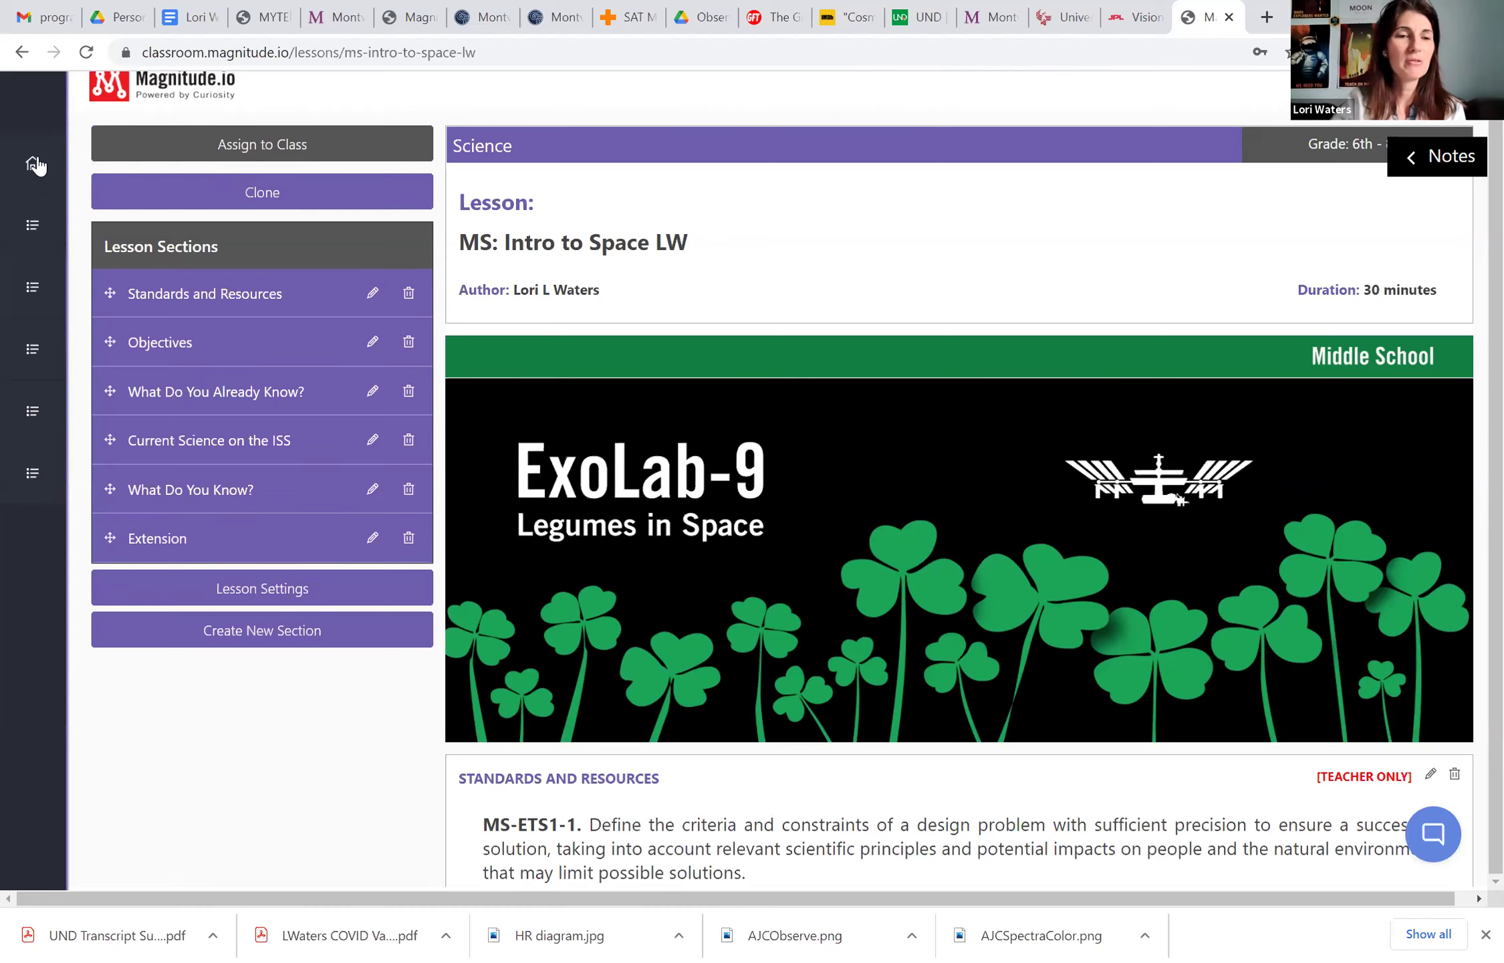
pyautogui.moveTo(39, 167)
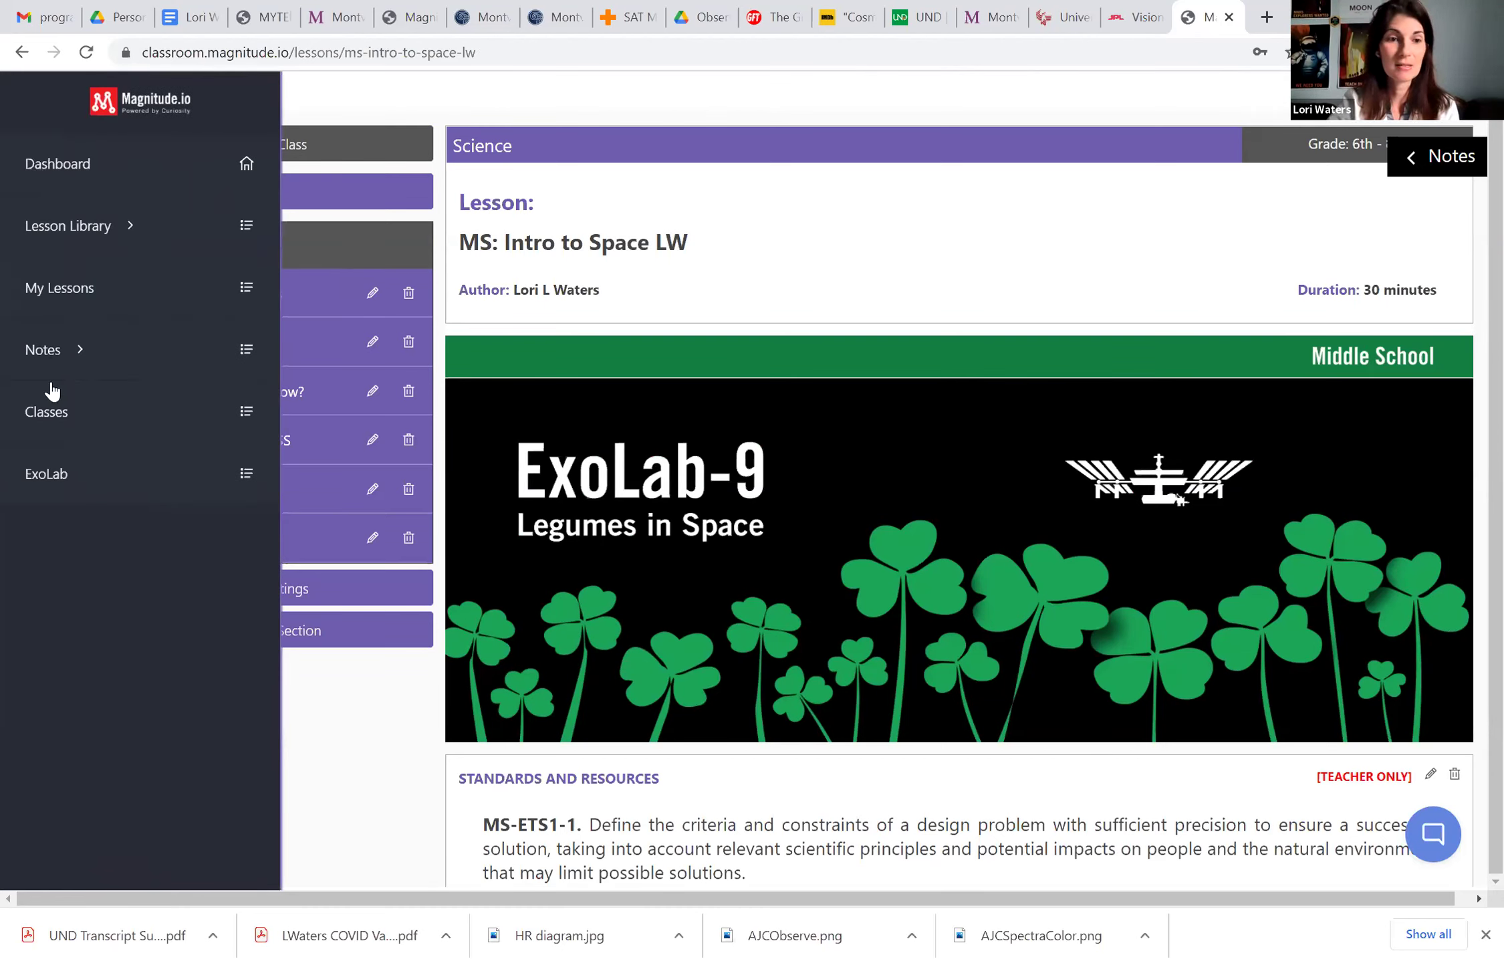
pyautogui.click(57, 411)
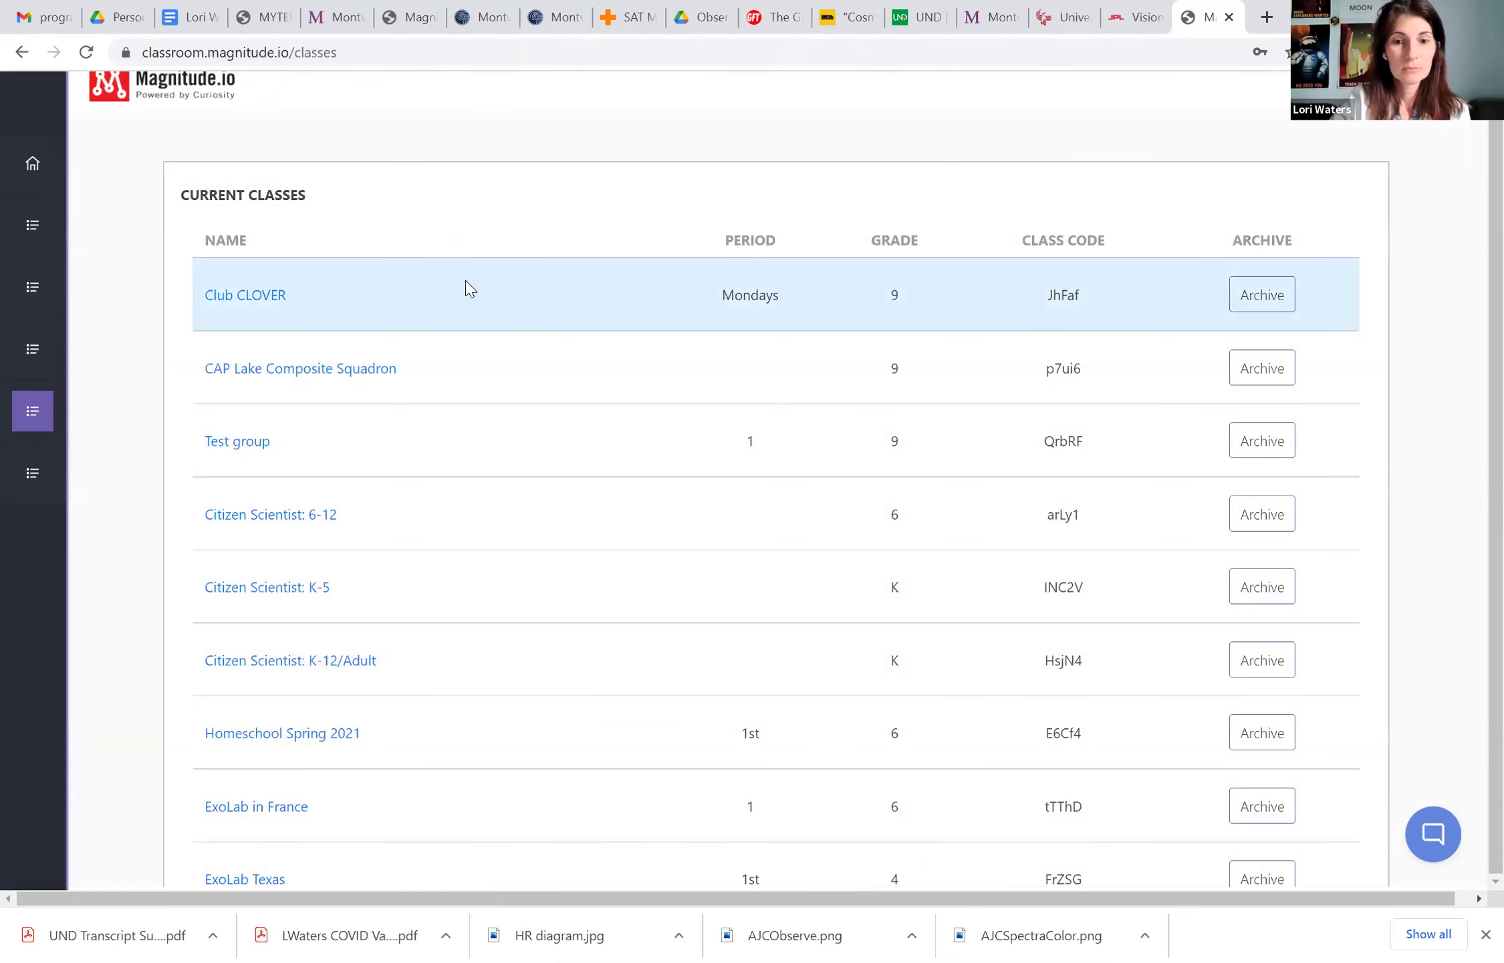
pyautogui.scroll(-5, 465, 289)
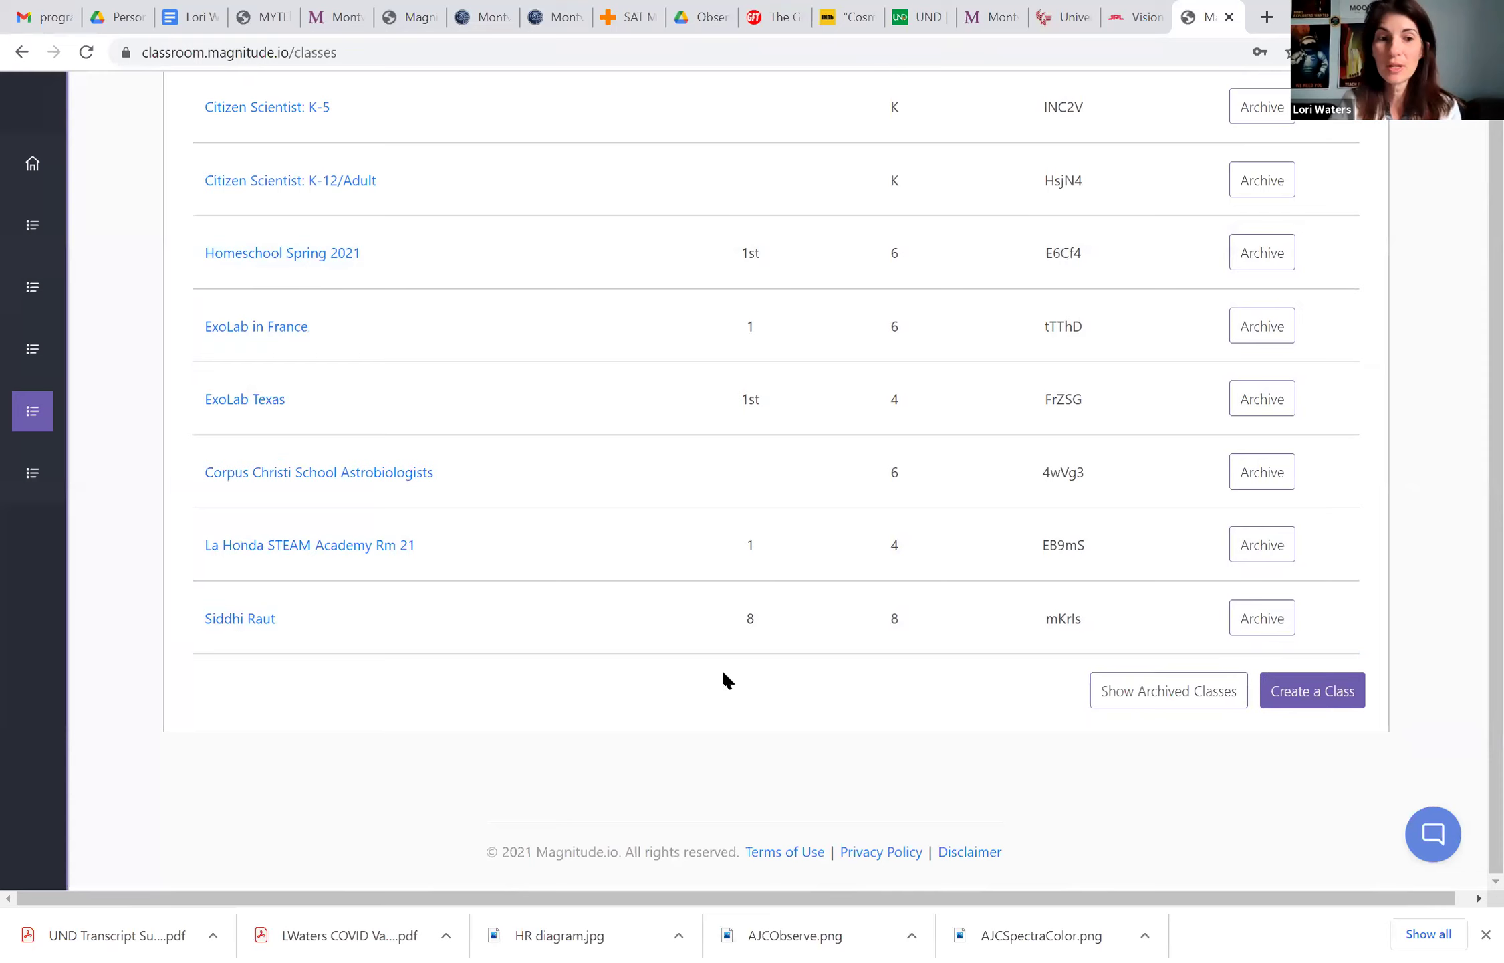
pyautogui.click(1299, 691)
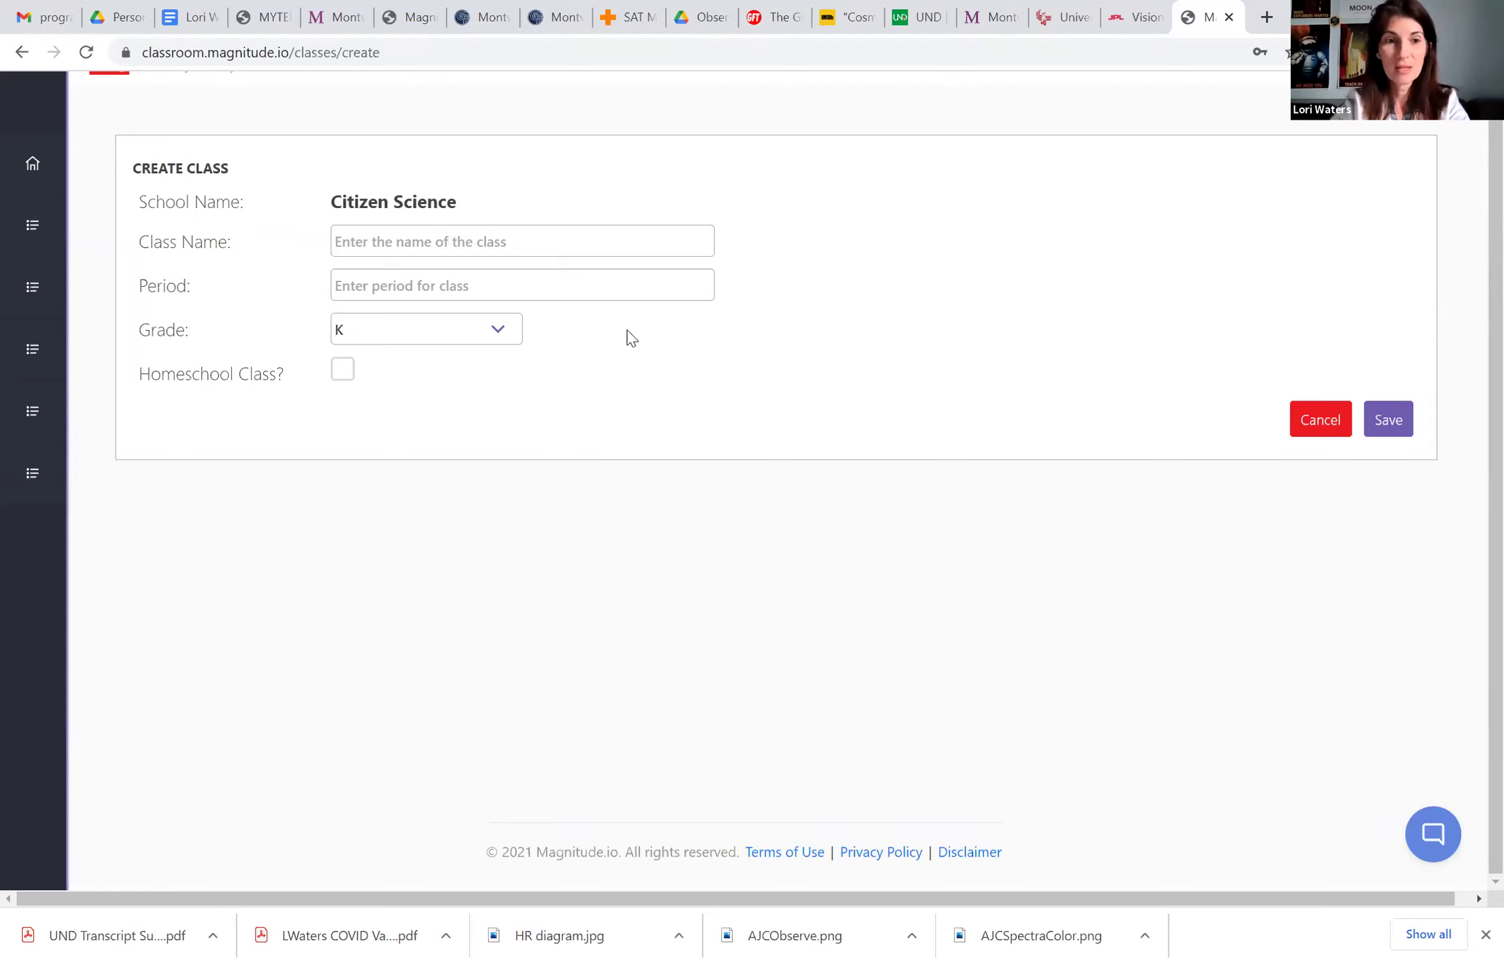
# Step: Name the new class "PD Class", set its period to 6 and grade to 10, and save it
pyautogui.click(493, 245)
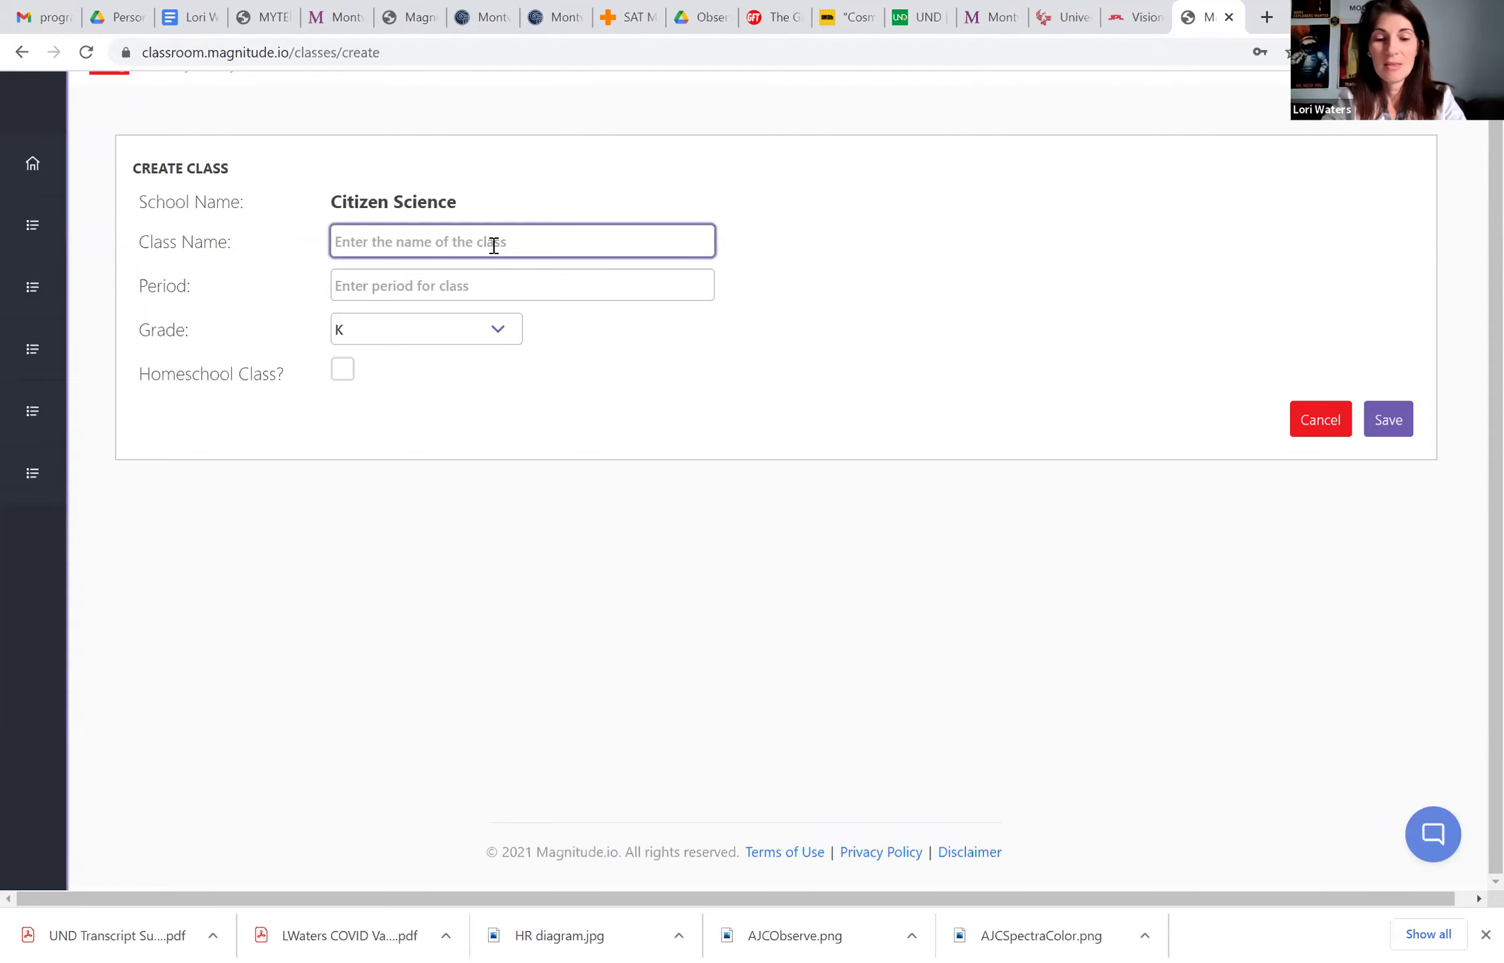
pyautogui.write('PD Class')
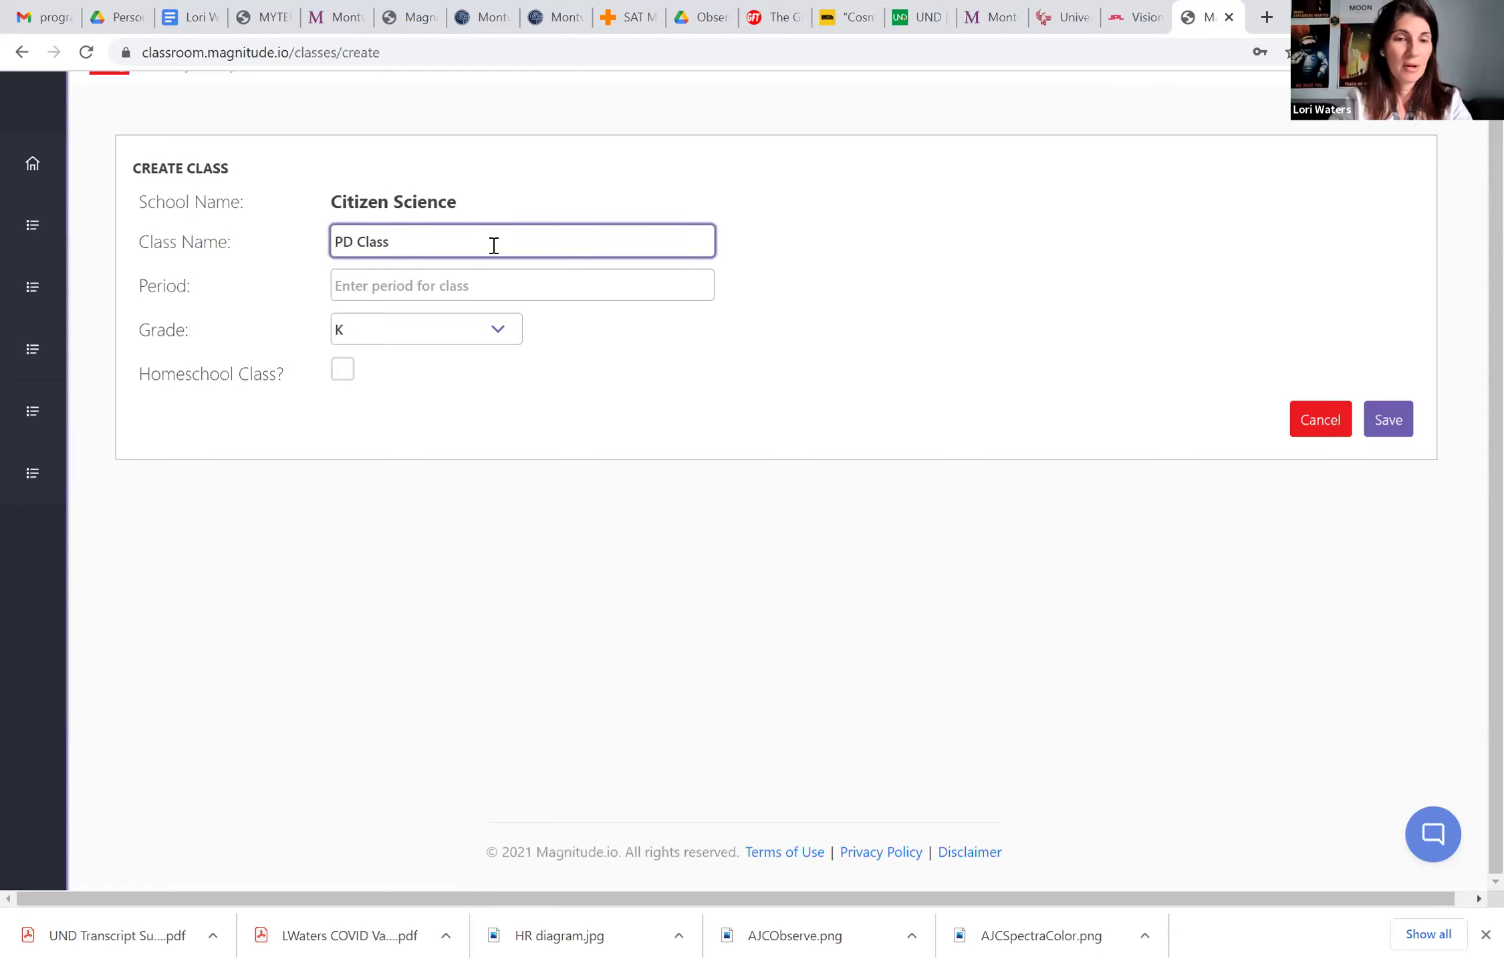
pyautogui.click(422, 286)
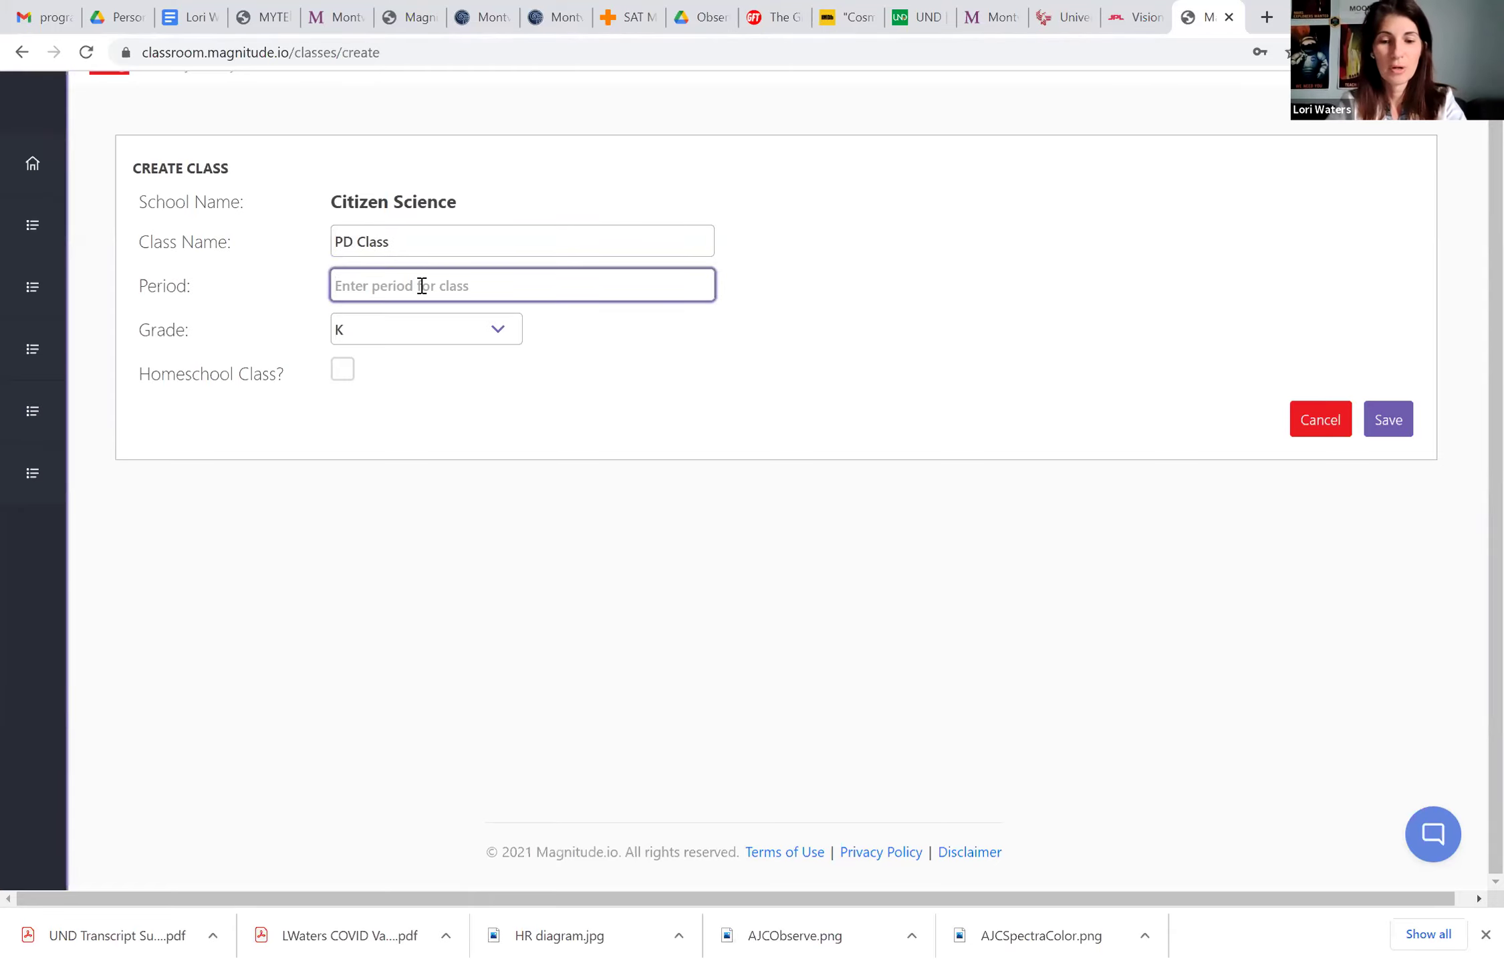
pyautogui.write('6')
pyautogui.click(436, 335)
pyautogui.scroll(-1, 414, 727)
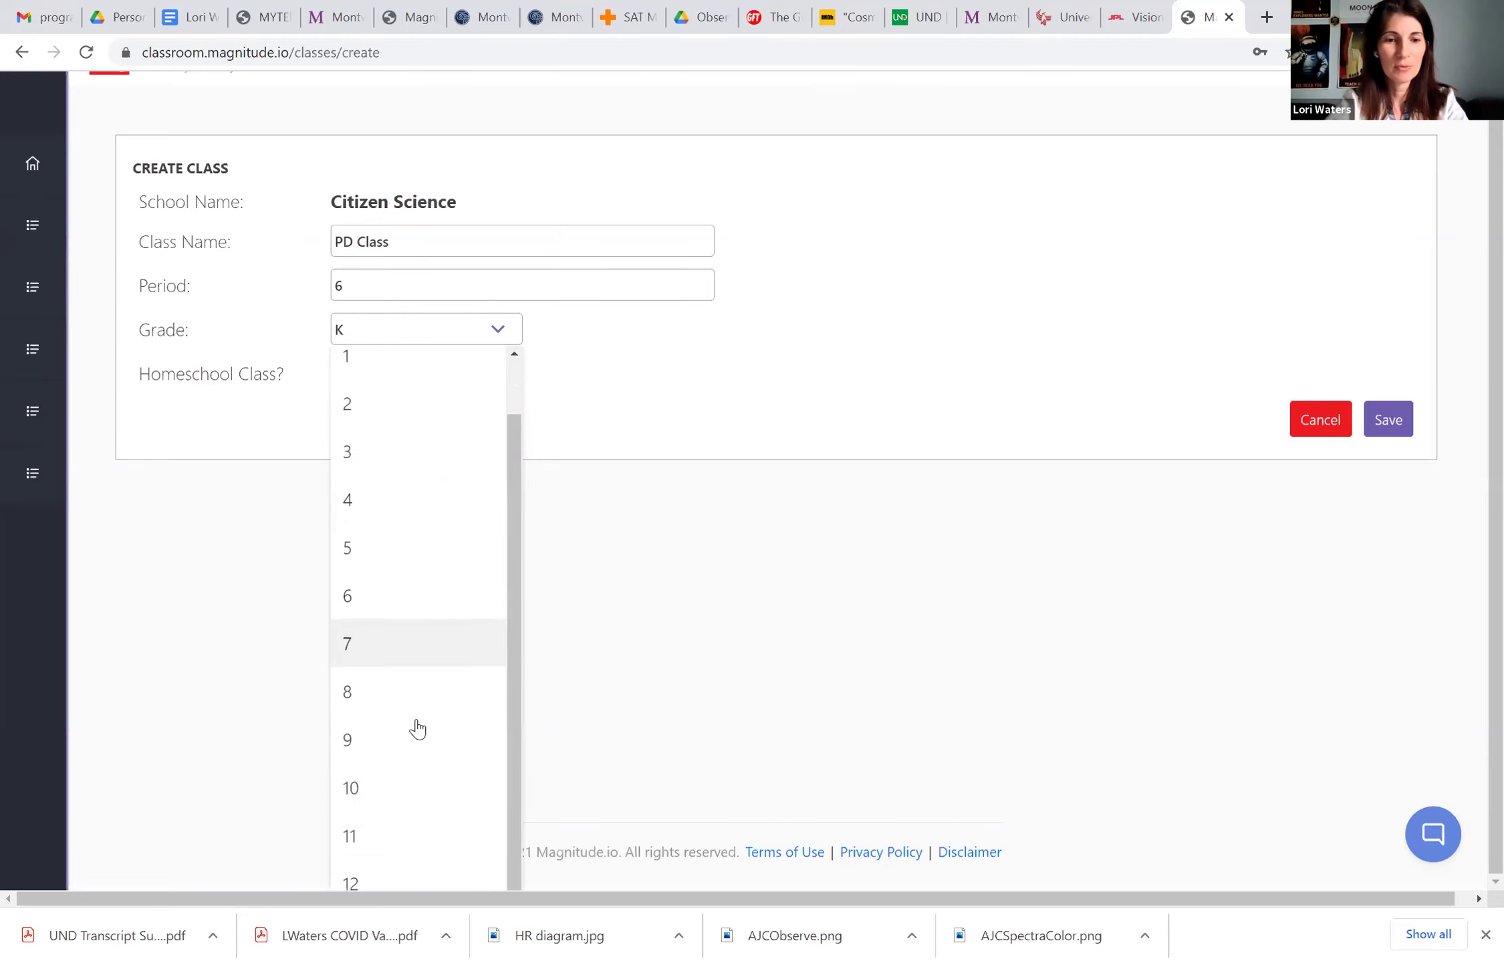
pyautogui.click(372, 786)
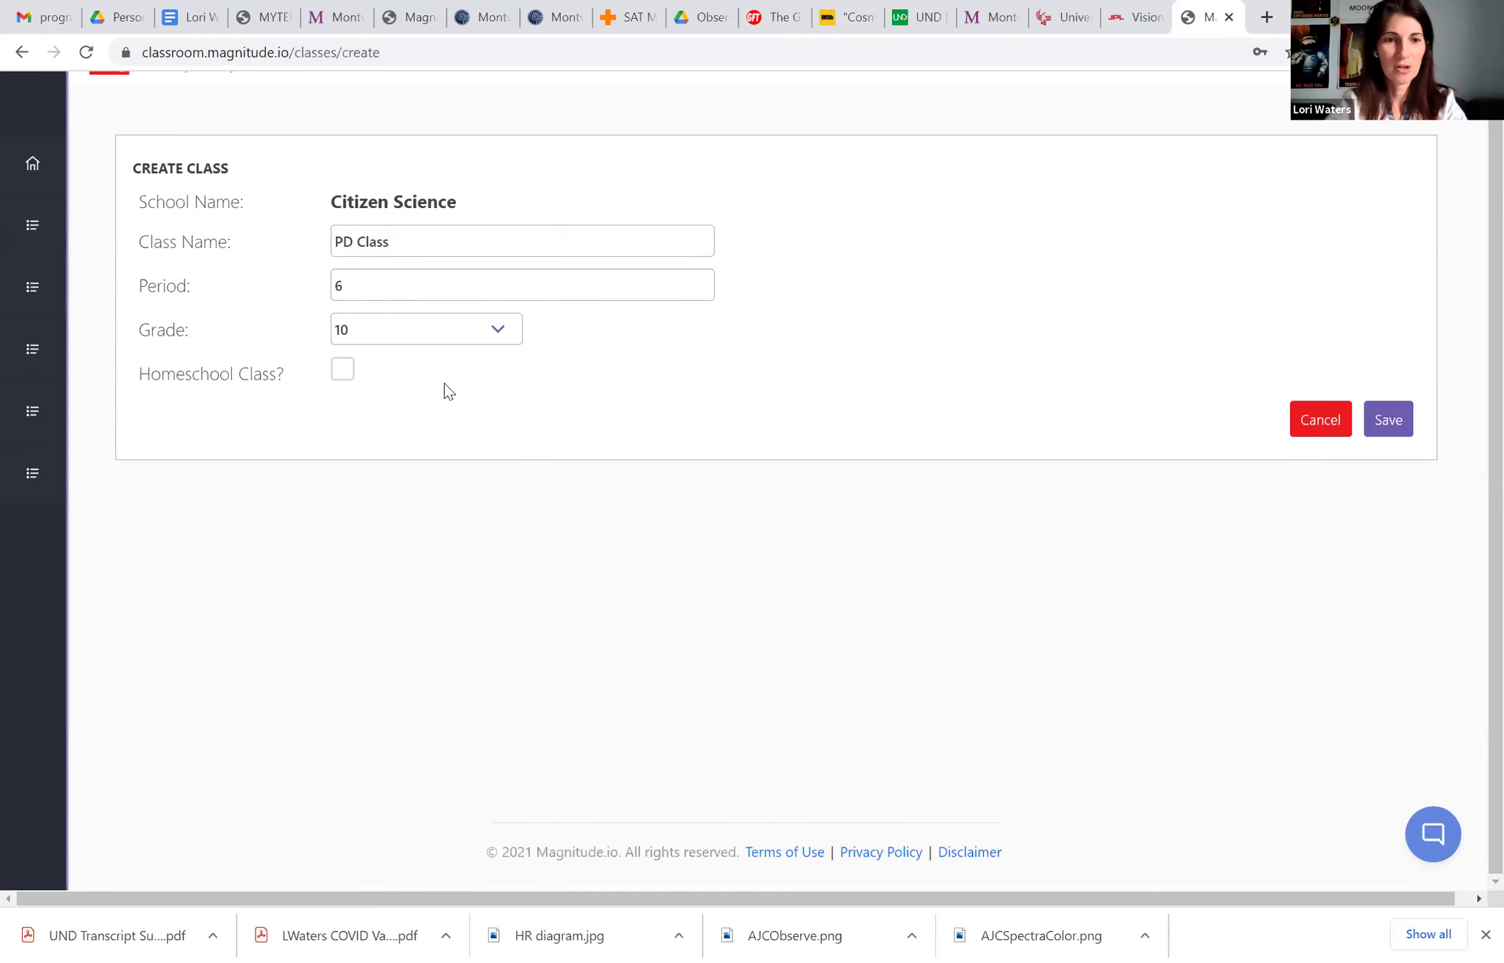
pyautogui.scroll(1, 1142, 395)
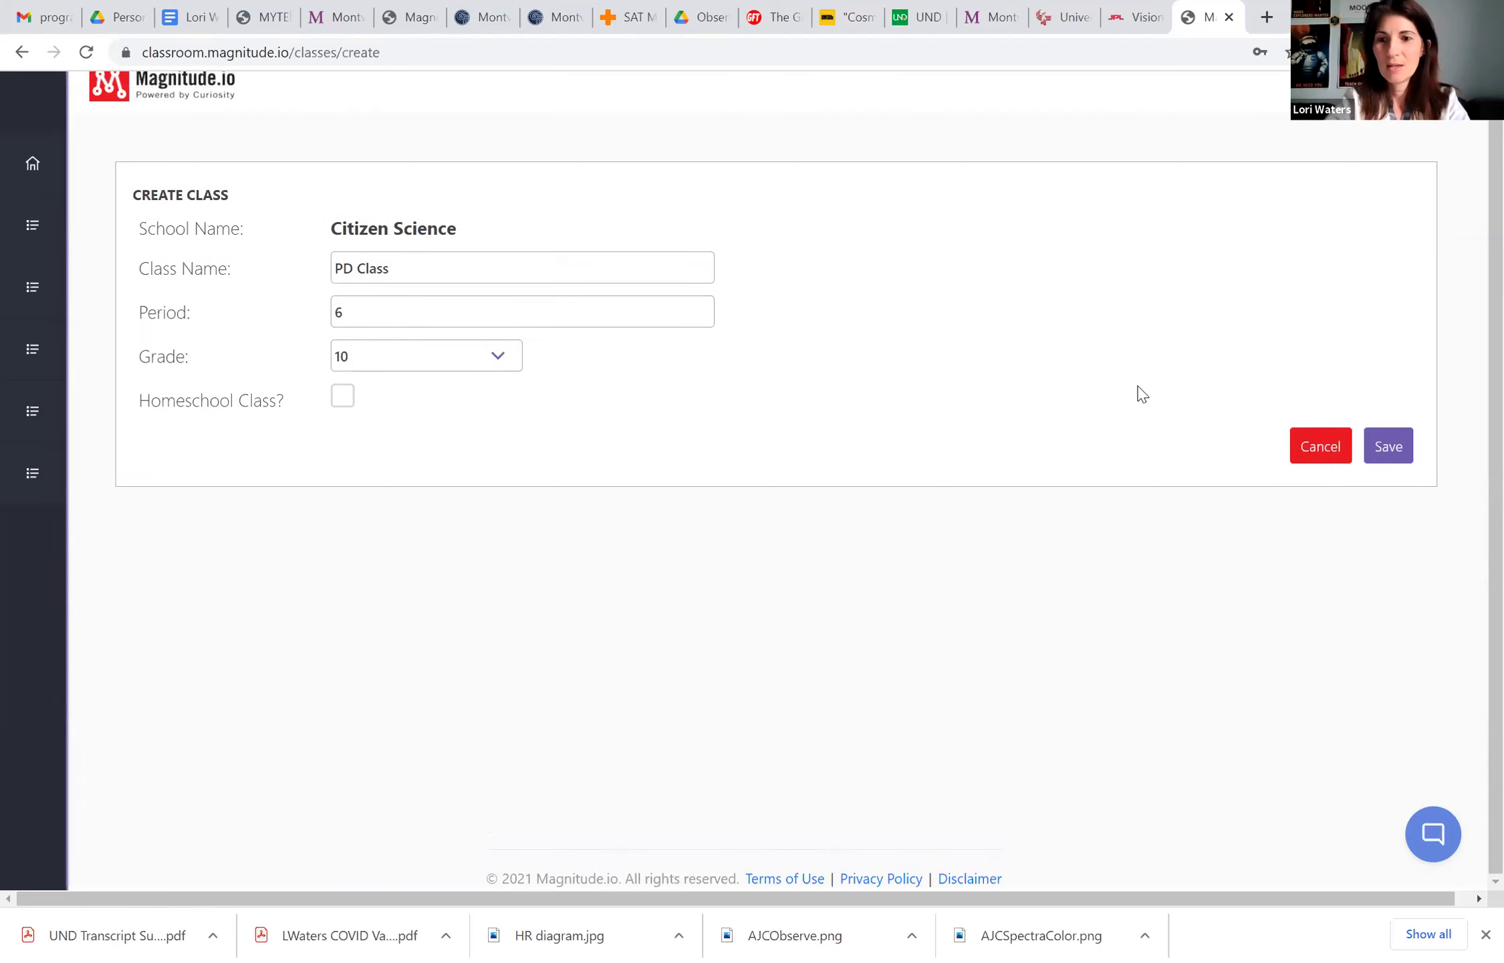
pyautogui.click(1397, 455)
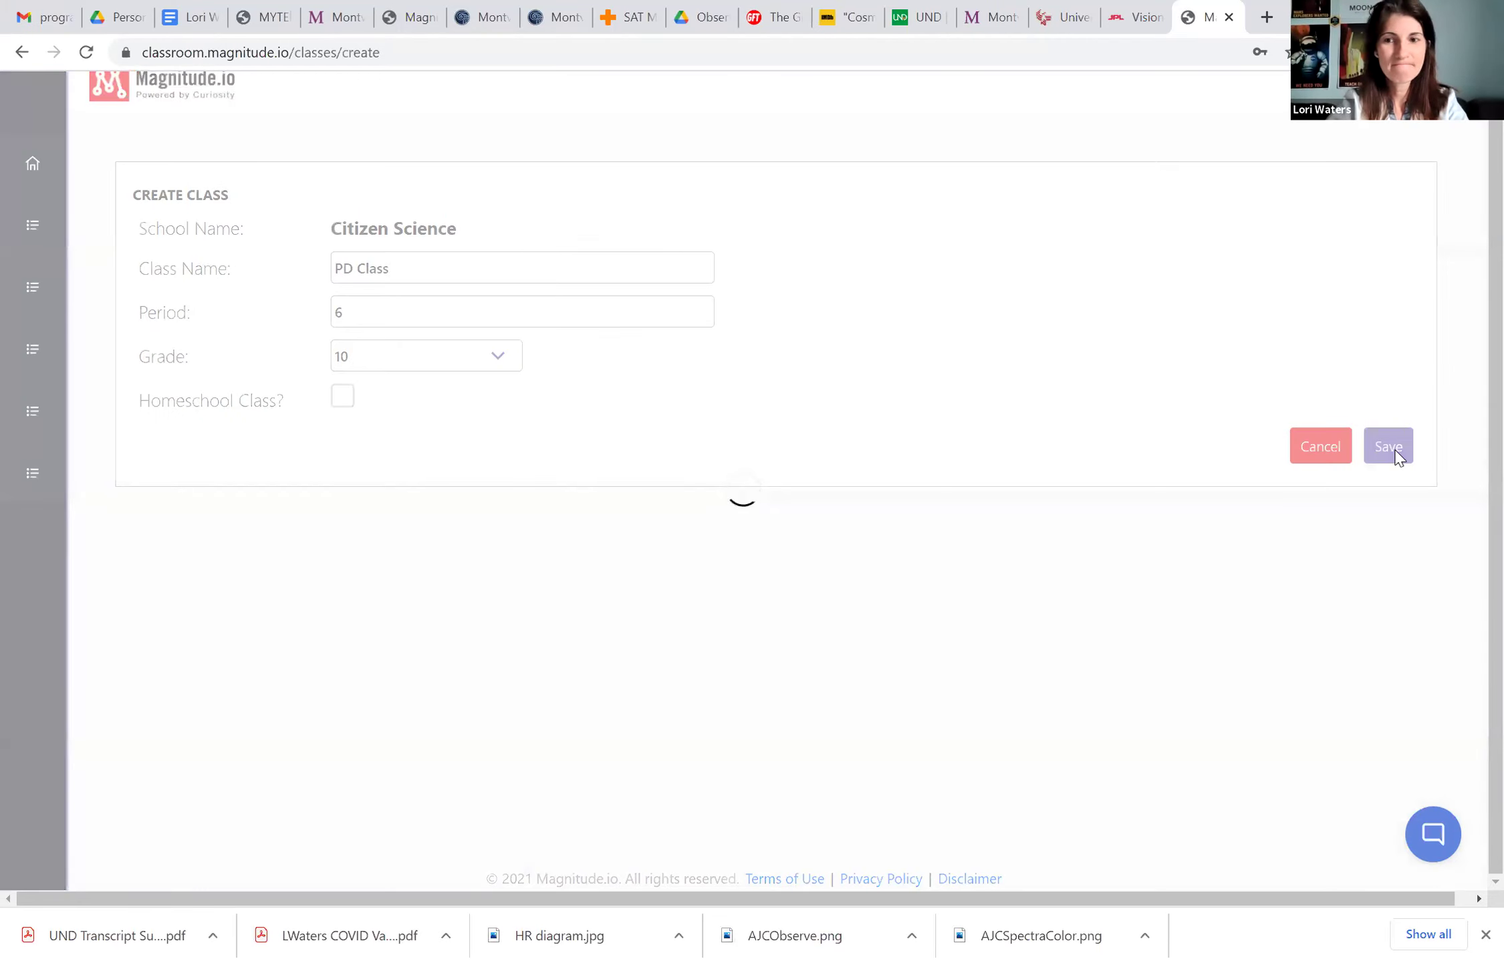